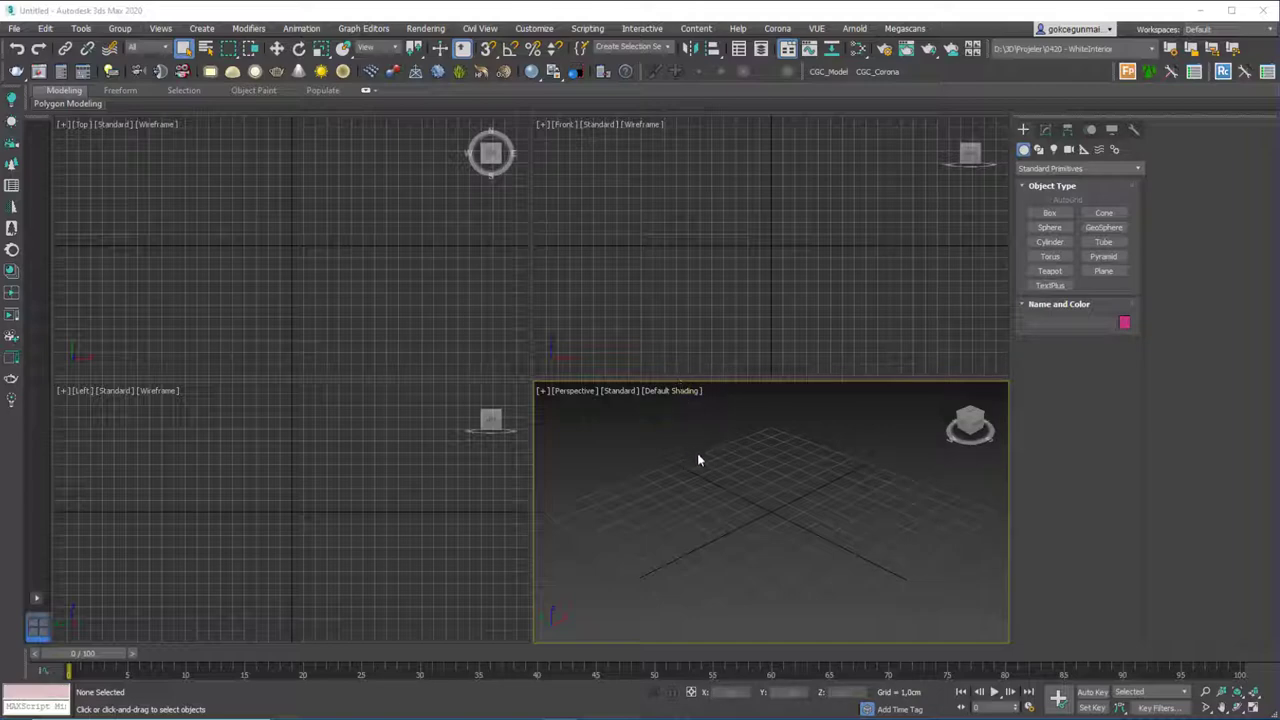
Step: Maximize the Perspective viewport and create thirteen teapots of varied sizes spread across the grid
{"action": "left_click_drag", "start_coordinate": [657, 443], "coordinate": [866, 571]}
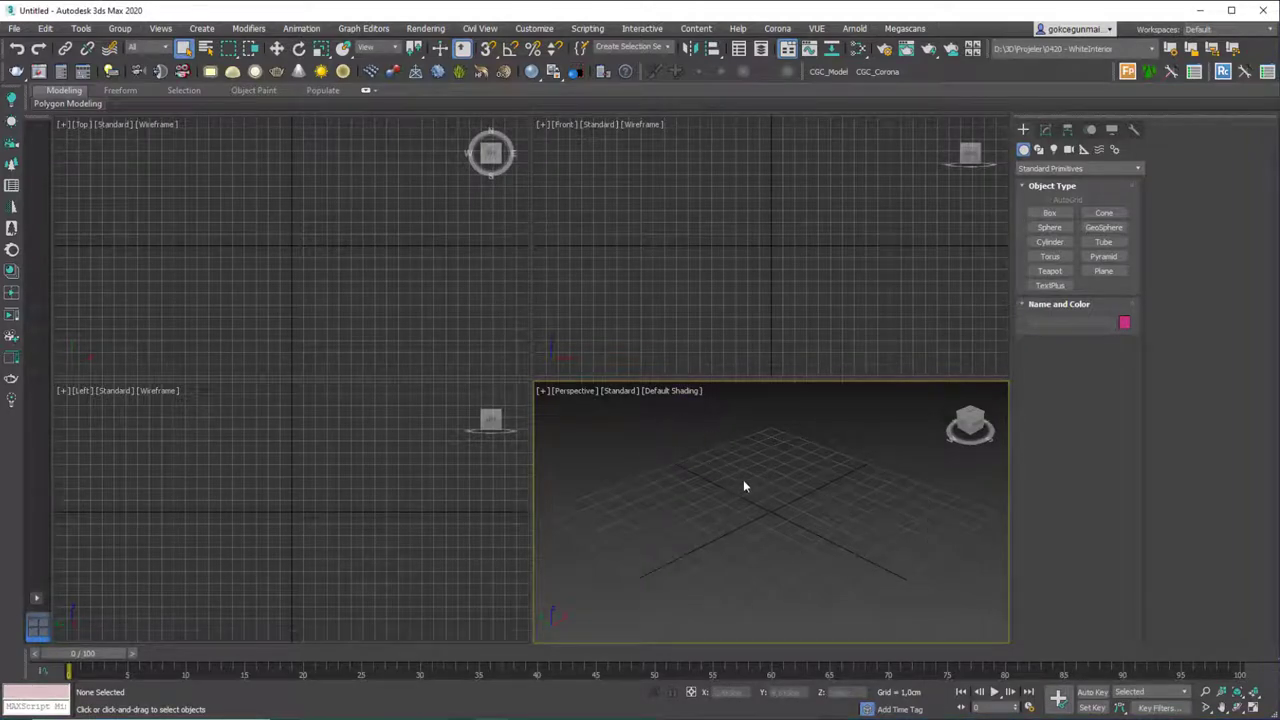
{"action": "key", "text": "alt+w"}
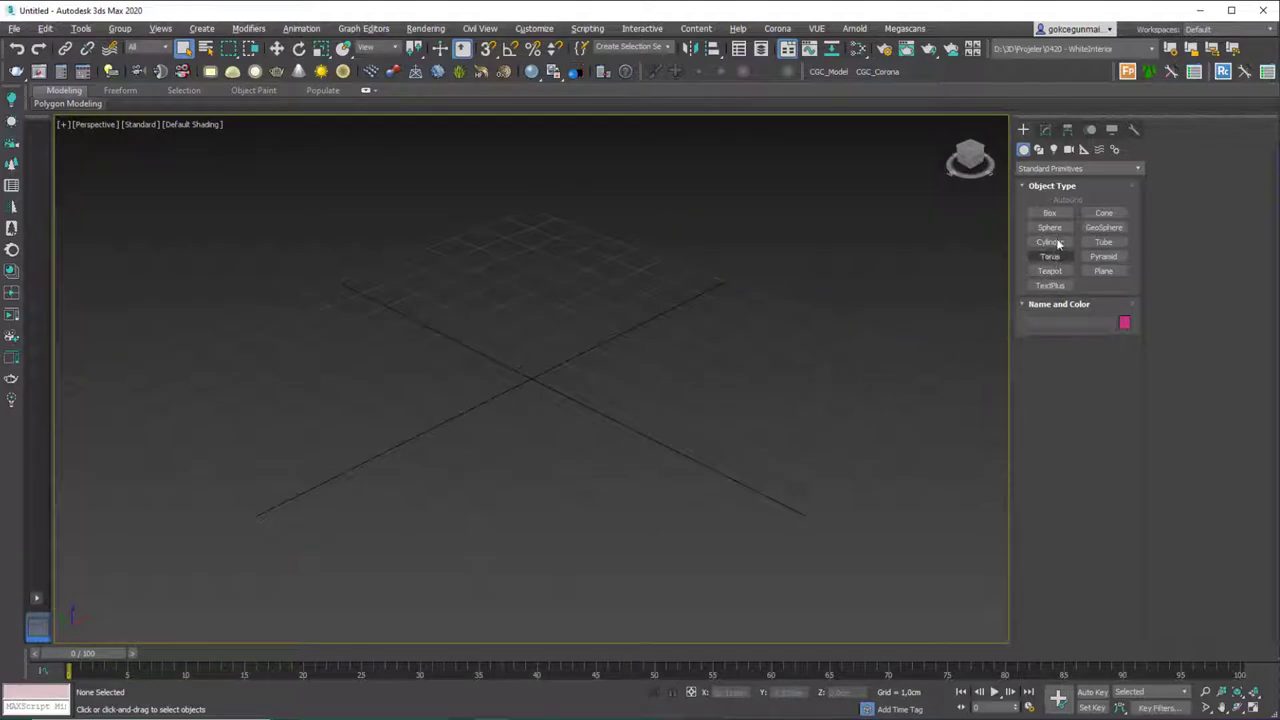
{"action": "left_click", "coordinate": [1046, 272]}
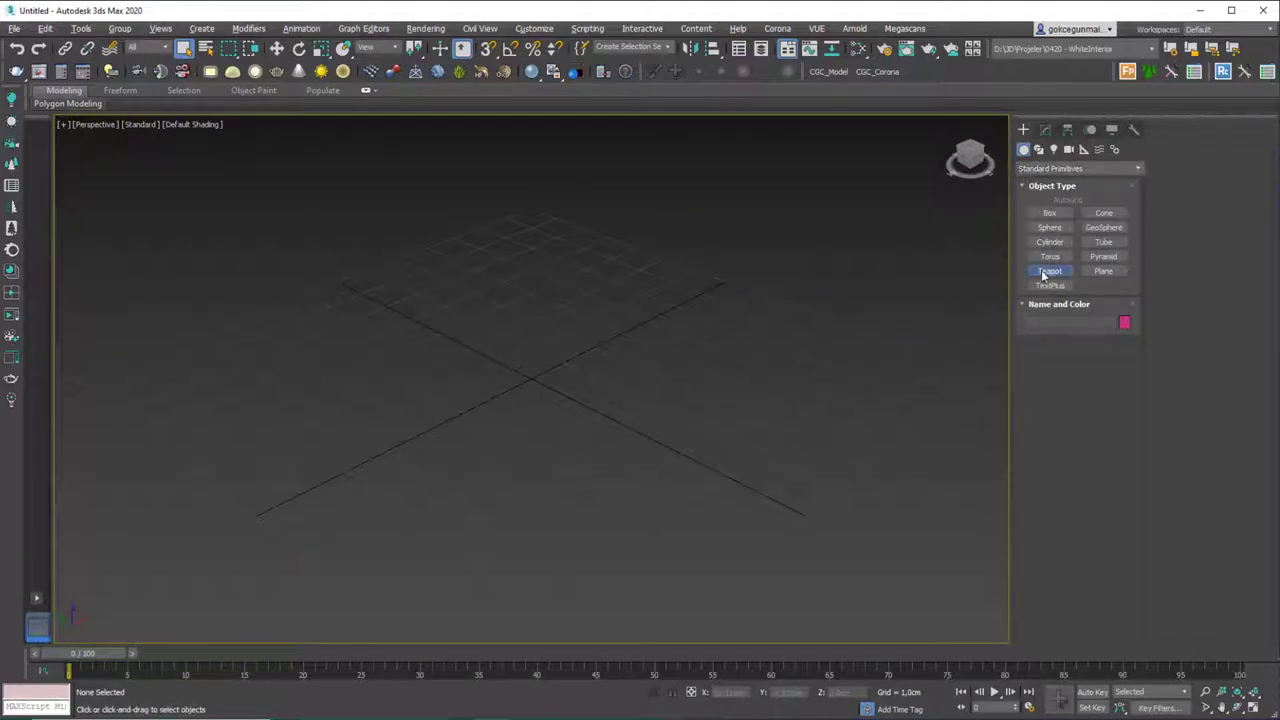
{"action": "left_click_drag", "start_coordinate": [499, 278], "coordinate": [521, 266]}
{"action": "left_click_drag", "start_coordinate": [471, 316], "coordinate": [469, 347]}
{"action": "left_click_drag", "start_coordinate": [362, 377], "coordinate": [374, 421]}
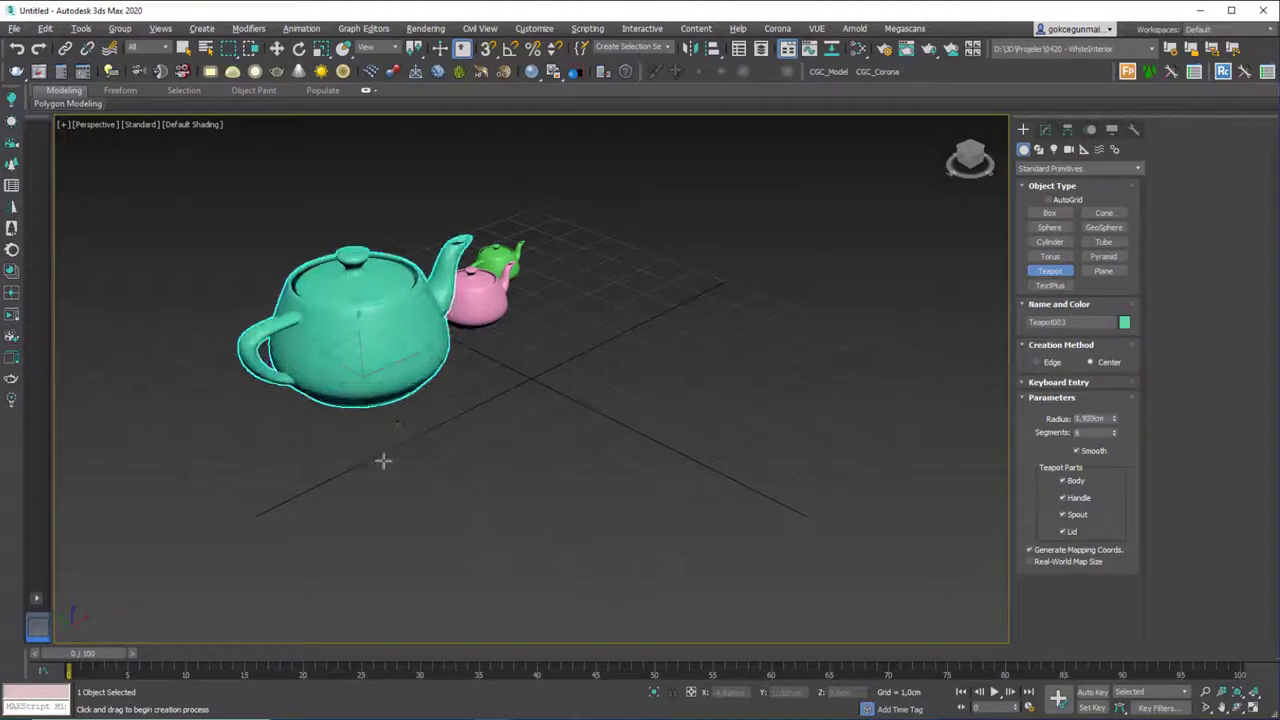
{"action": "left_click_drag", "start_coordinate": [385, 485], "coordinate": [392, 508]}
{"action": "left_click_drag", "start_coordinate": [614, 389], "coordinate": [628, 410]}
{"action": "left_click_drag", "start_coordinate": [682, 286], "coordinate": [704, 295]}
{"action": "left_click_drag", "start_coordinate": [716, 408], "coordinate": [676, 419]}
{"action": "left_click_drag", "start_coordinate": [533, 357], "coordinate": [545, 350]}
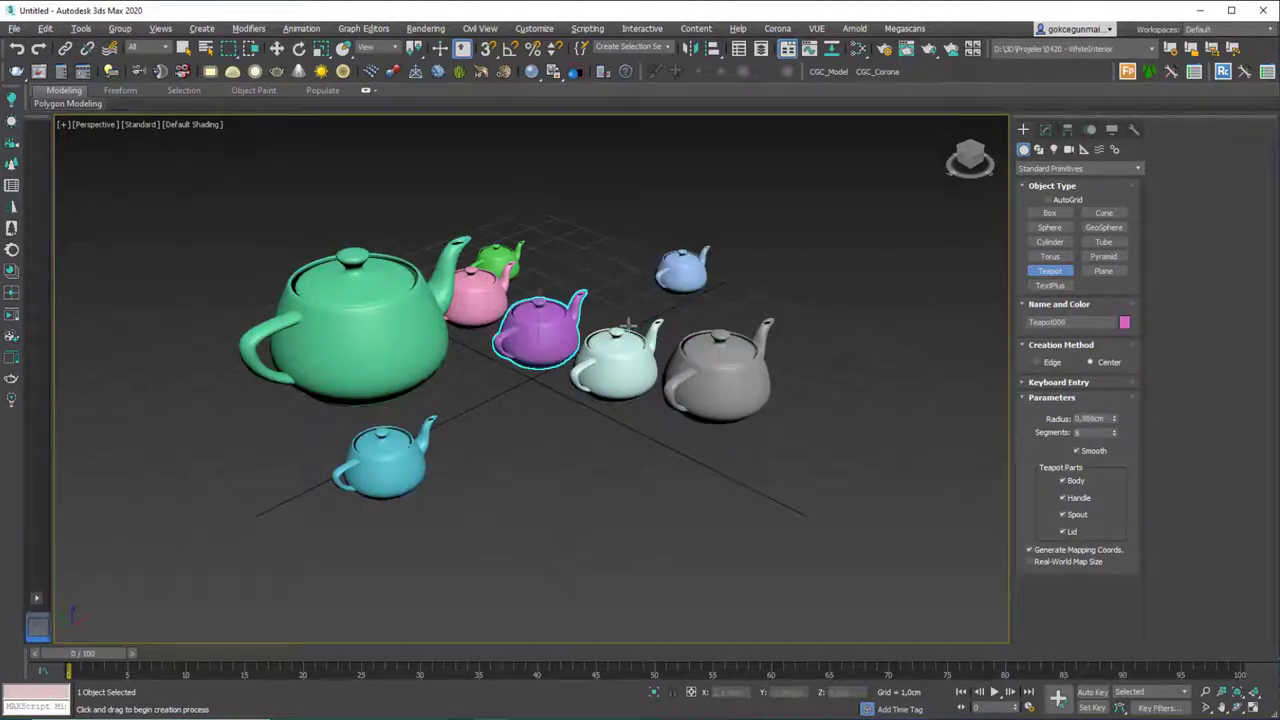
{"action": "left_click_drag", "start_coordinate": [624, 274], "coordinate": [638, 280]}
{"action": "left_click_drag", "start_coordinate": [548, 433], "coordinate": [471, 413]}
{"action": "left_click_drag", "start_coordinate": [292, 428], "coordinate": [326, 430]}
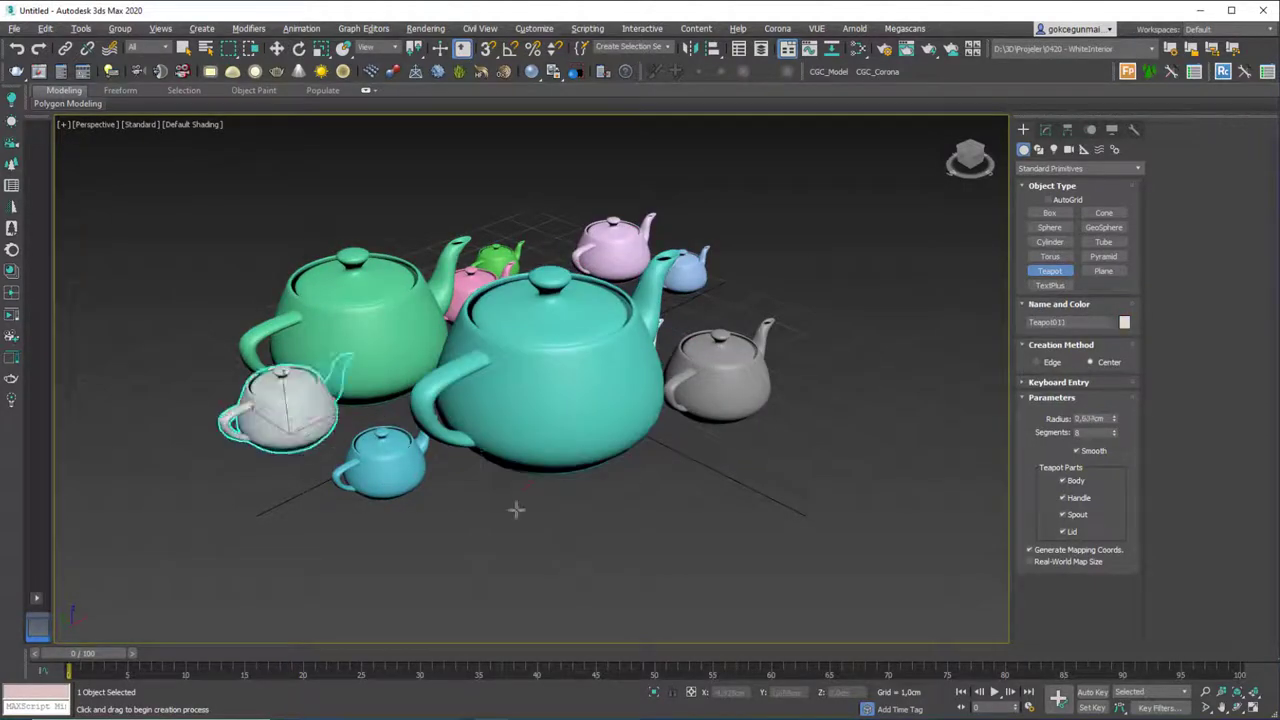
{"action": "left_click_drag", "start_coordinate": [478, 515], "coordinate": [532, 514]}
{"action": "left_click_drag", "start_coordinate": [692, 495], "coordinate": [723, 463]}
{"action": "right_click", "coordinate": [606, 400]}
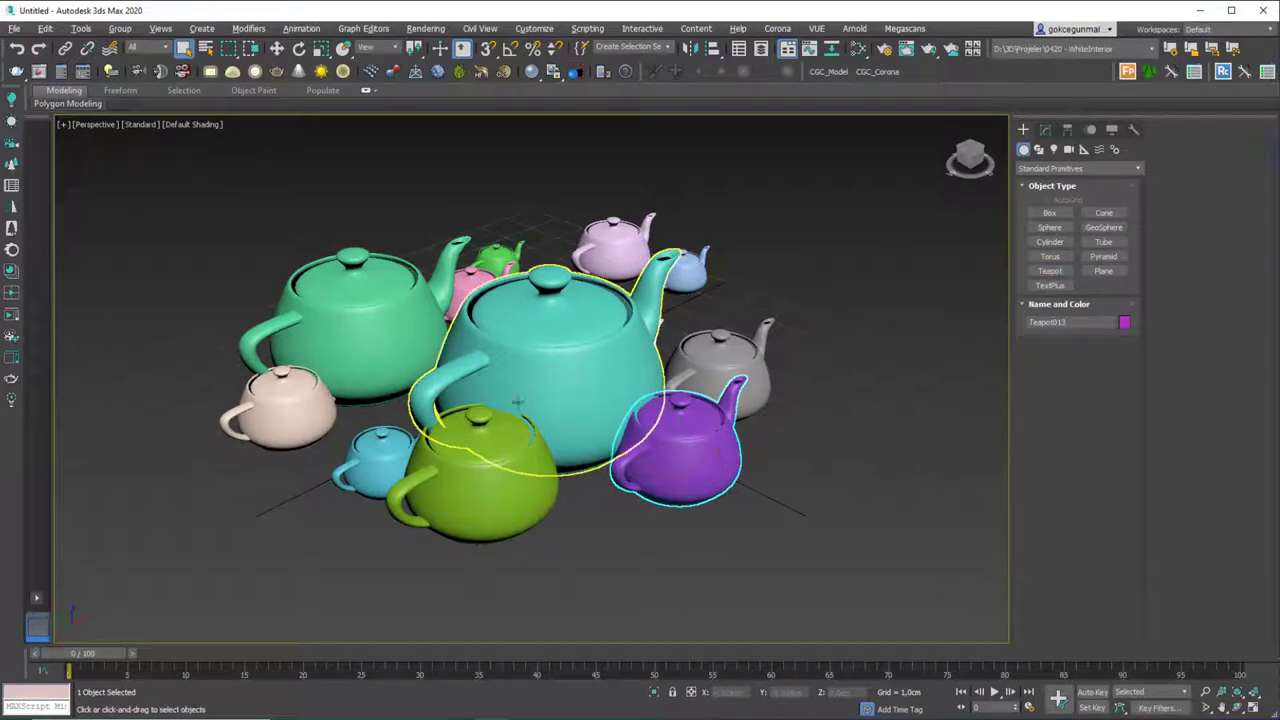
Step: Spread out the olive, purple, pale cyan and magenta teapots so they stand apart from the large turquoise one, and clear the selection
{"action": "middle_click_drag", "start_coordinate": [603, 392], "coordinate": [466, 432], "text": "alt"}
{"action": "left_click", "coordinate": [470, 442]}
{"action": "key", "text": "w"}
{"action": "left_click_drag", "start_coordinate": [466, 432], "coordinate": [391, 461]}
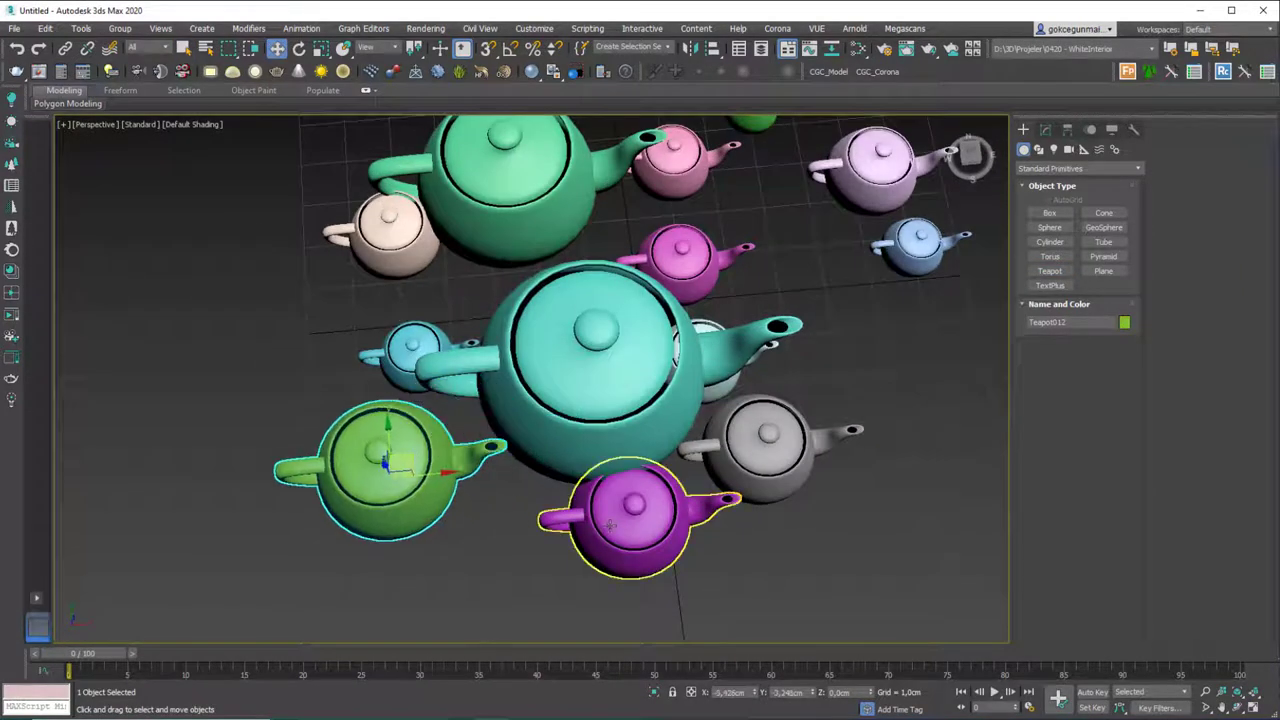
{"action": "left_click_drag", "start_coordinate": [622, 502], "coordinate": [587, 532]}
{"action": "left_click_drag", "start_coordinate": [710, 372], "coordinate": [897, 363]}
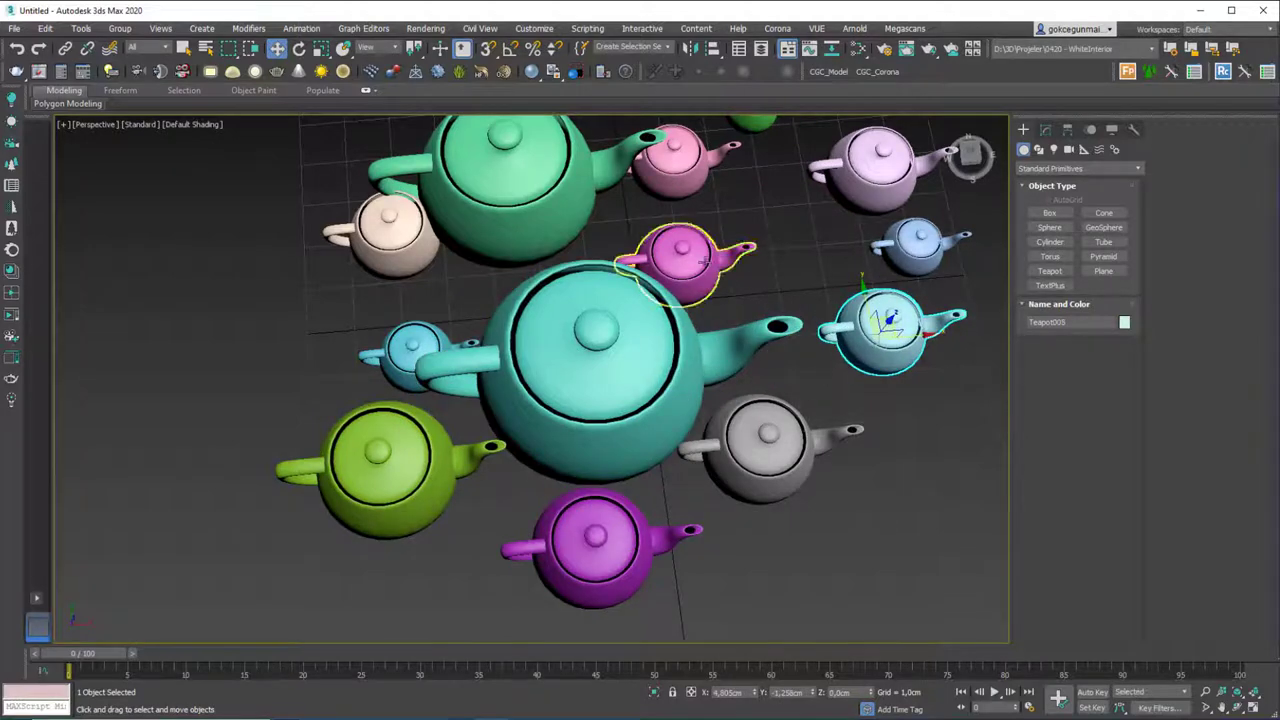
{"action": "left_click_drag", "start_coordinate": [686, 272], "coordinate": [718, 255]}
{"action": "middle_click_drag", "start_coordinate": [702, 326], "coordinate": [568, 389]}
{"action": "scroll", "coordinate": [595, 451], "scroll_direction": "down", "scroll_amount": 3}
{"action": "left_click", "coordinate": [697, 257]}
{"action": "middle_click_drag", "start_coordinate": [610, 330], "coordinate": [542, 323], "text": "alt"}
{"action": "scroll", "coordinate": [532, 318], "scroll_direction": "up", "scroll_amount": 2}
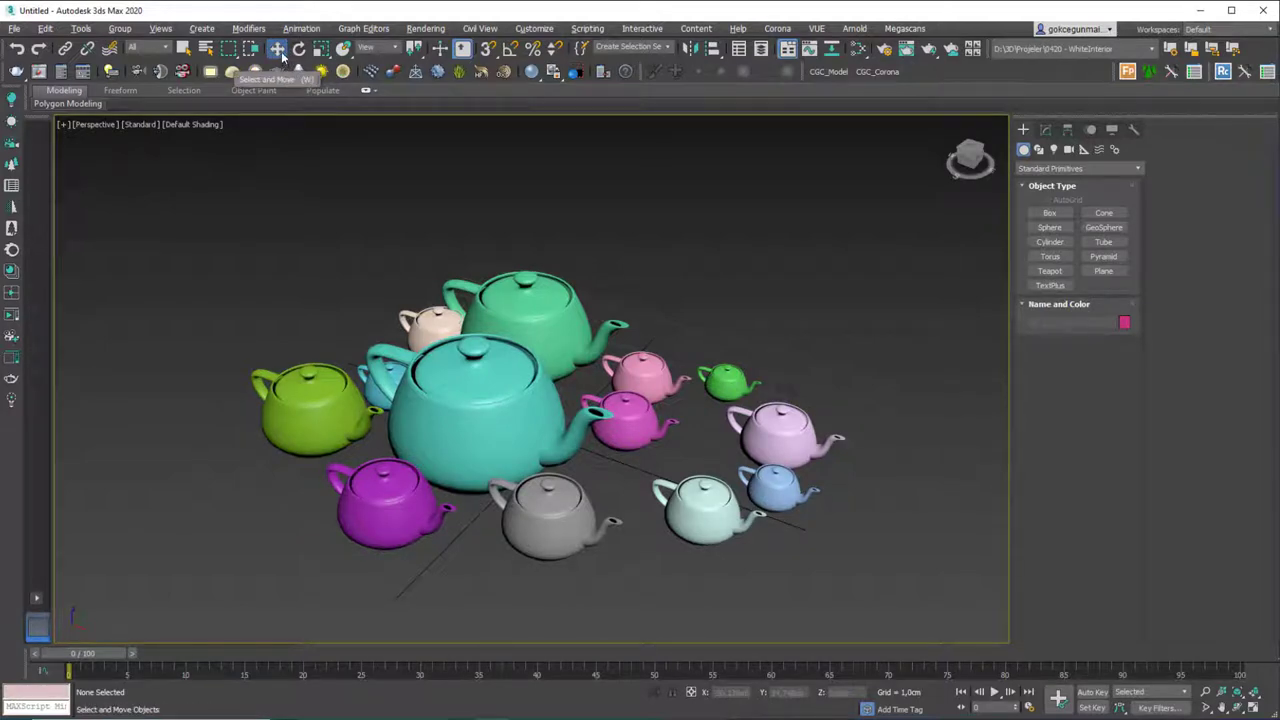
Step: Select the large green teapot at the back using the Select and Move tool
{"action": "left_click", "coordinate": [321, 48]}
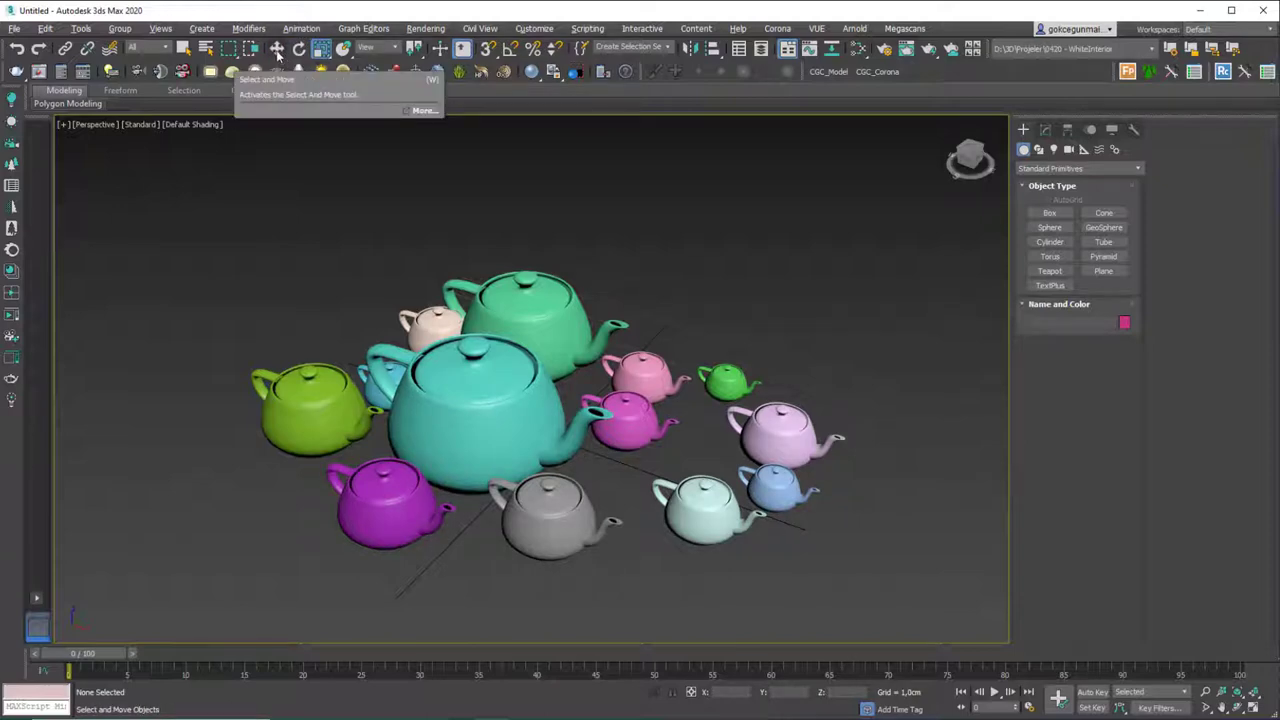
{"action": "left_click", "coordinate": [274, 48]}
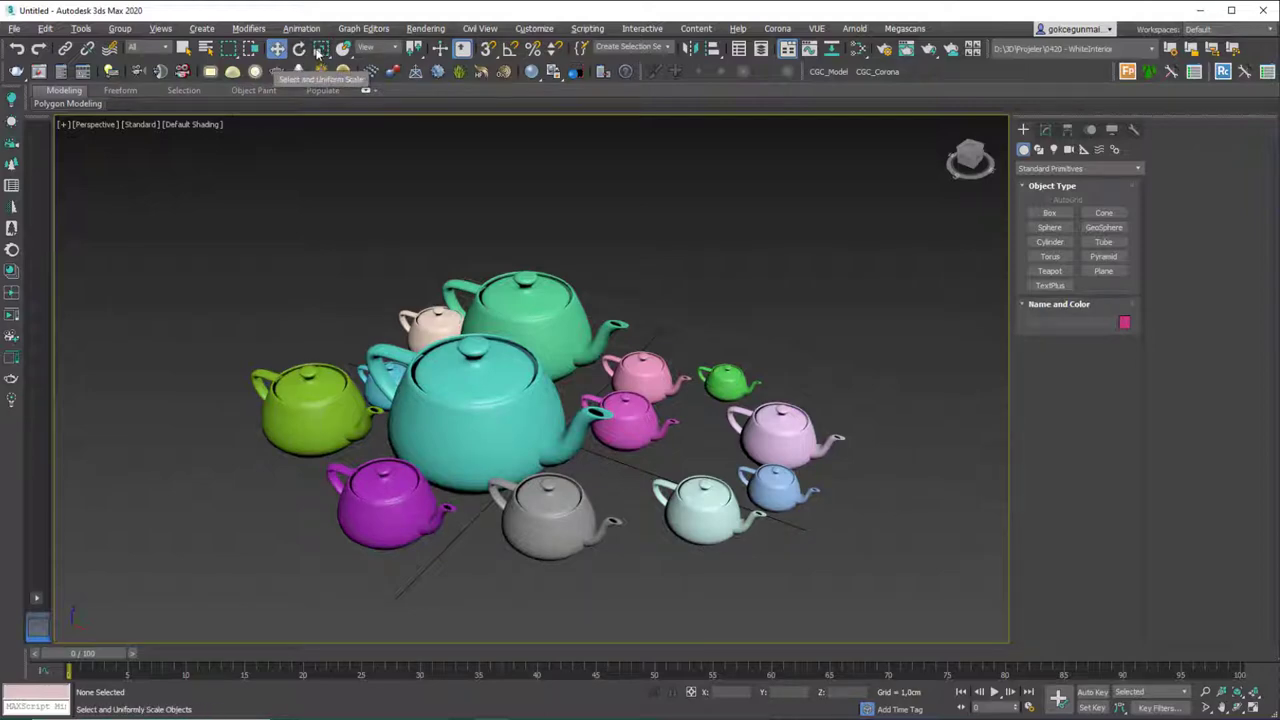
{"action": "left_click", "coordinate": [533, 288]}
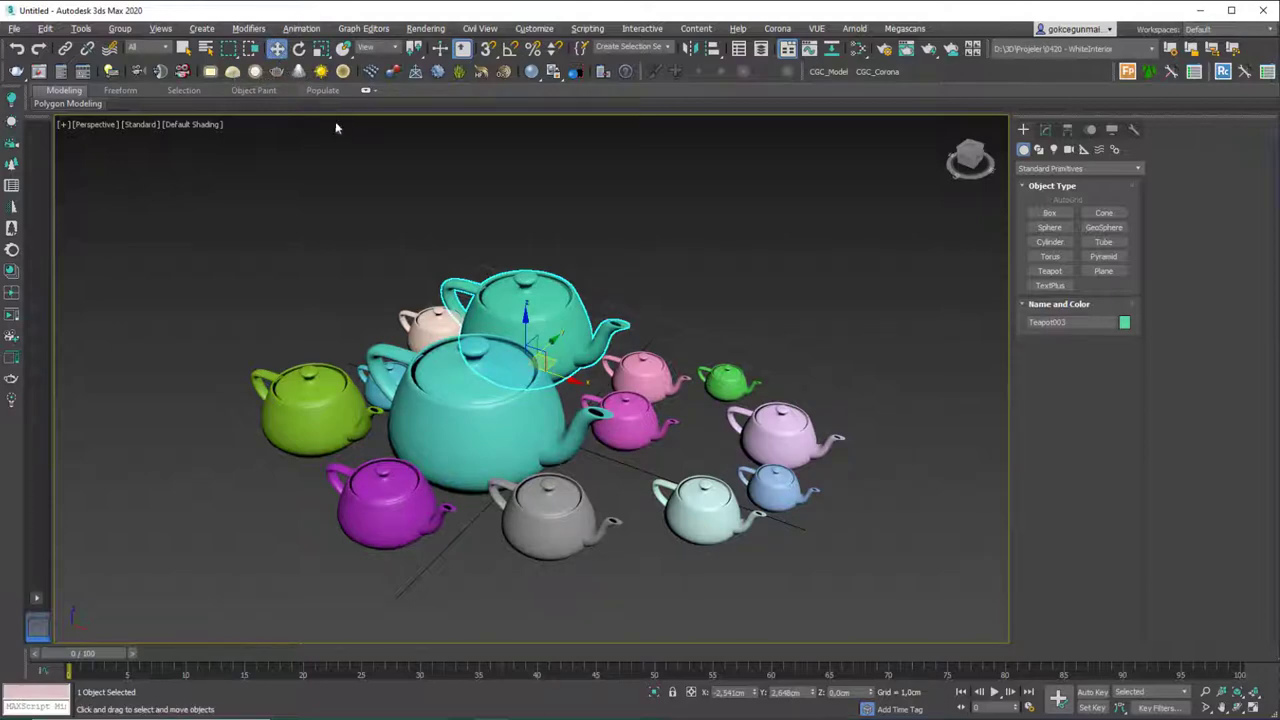
Step: Using the Select Object tool, select individual teapots one after another, ending with the gray one
{"action": "left_click", "coordinate": [184, 49]}
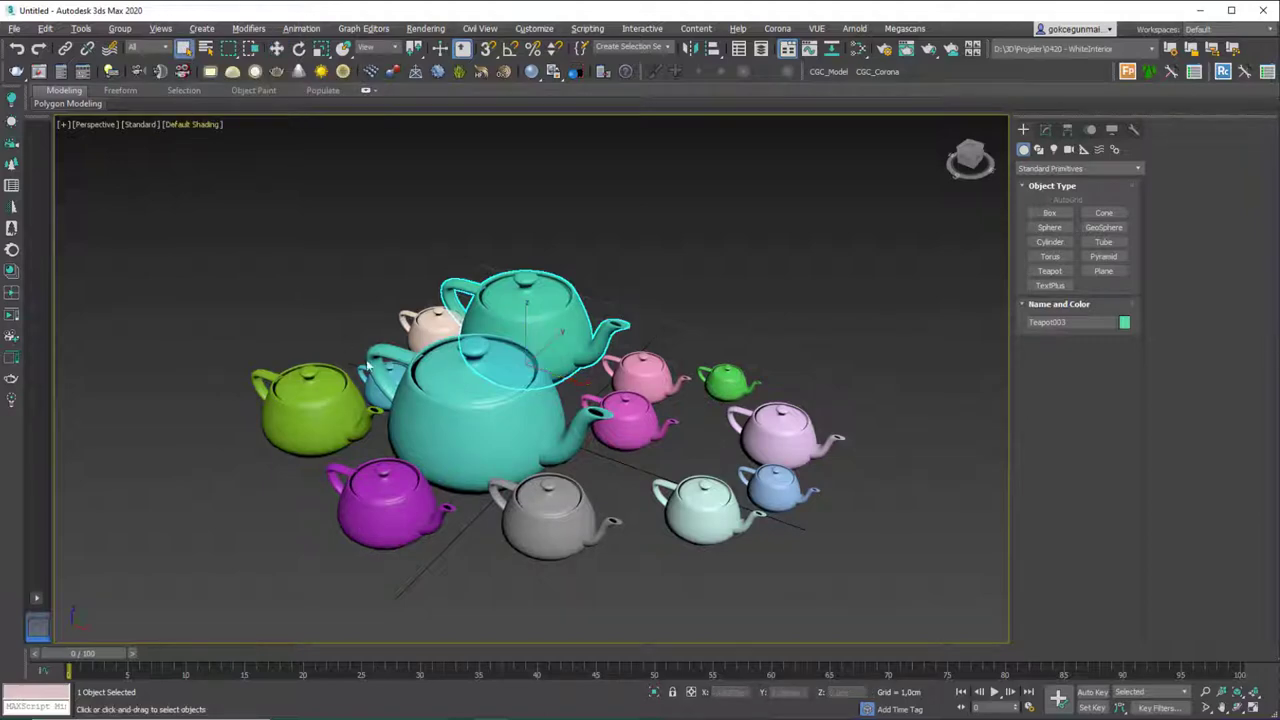
{"action": "left_click", "coordinate": [520, 400]}
{"action": "left_click", "coordinate": [622, 405]}
{"action": "left_click", "coordinate": [726, 380]}
{"action": "left_click", "coordinate": [778, 480]}
{"action": "left_click", "coordinate": [680, 516]}
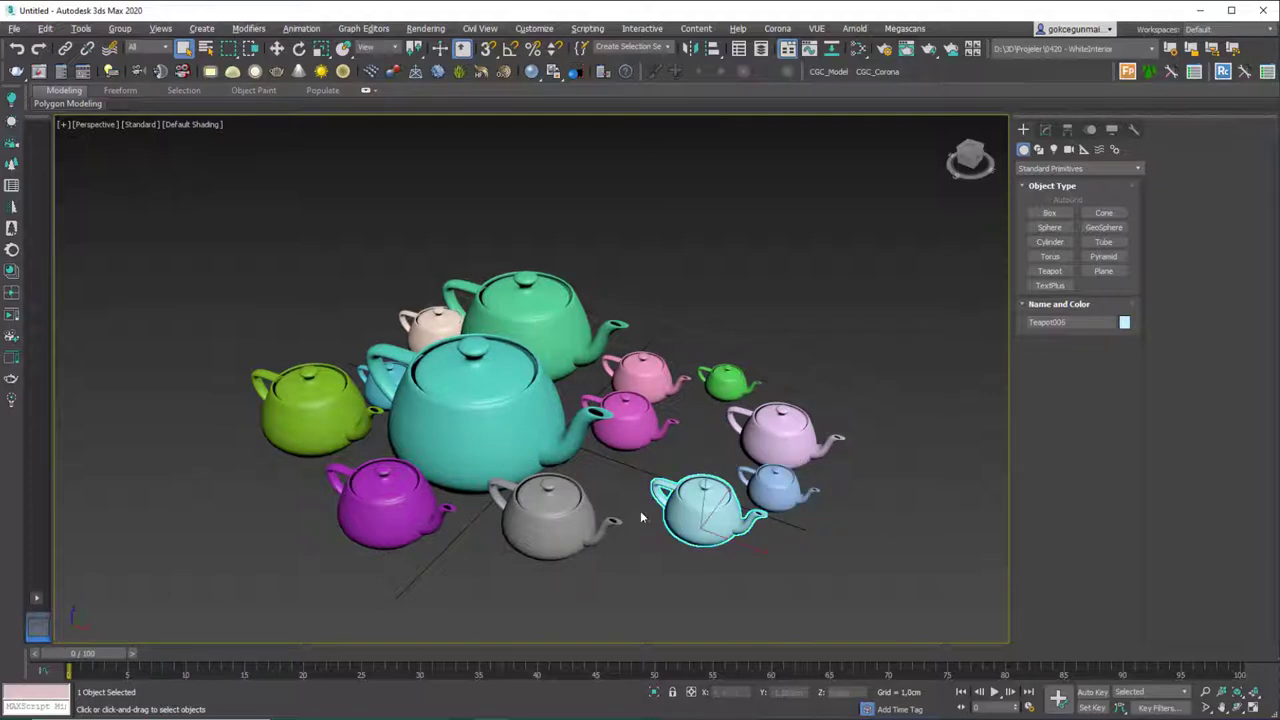
{"action": "left_click", "coordinate": [574, 492]}
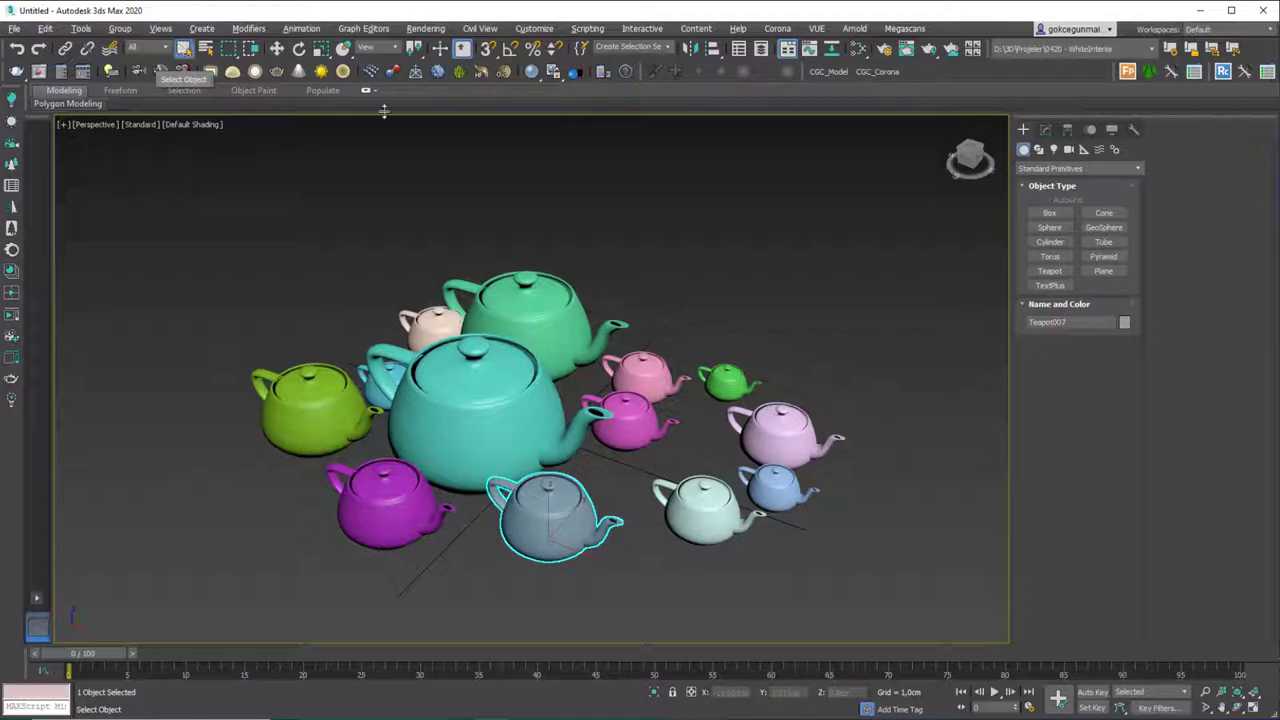
Step: Move the large green teapot farther back to about X -3.2 cm, Y 4.2 cm, and deselect it with Select Object active
{"action": "left_click", "coordinate": [277, 48]}
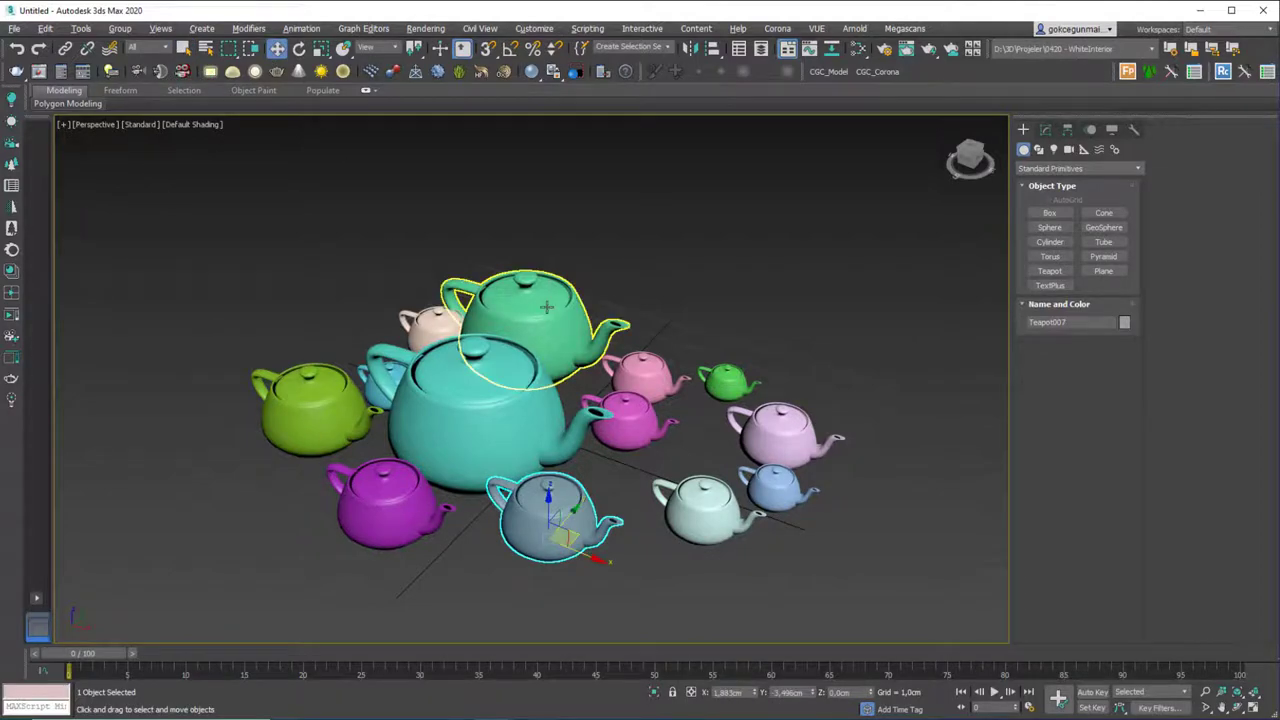
{"action": "left_click_drag", "start_coordinate": [547, 311], "coordinate": [559, 281]}
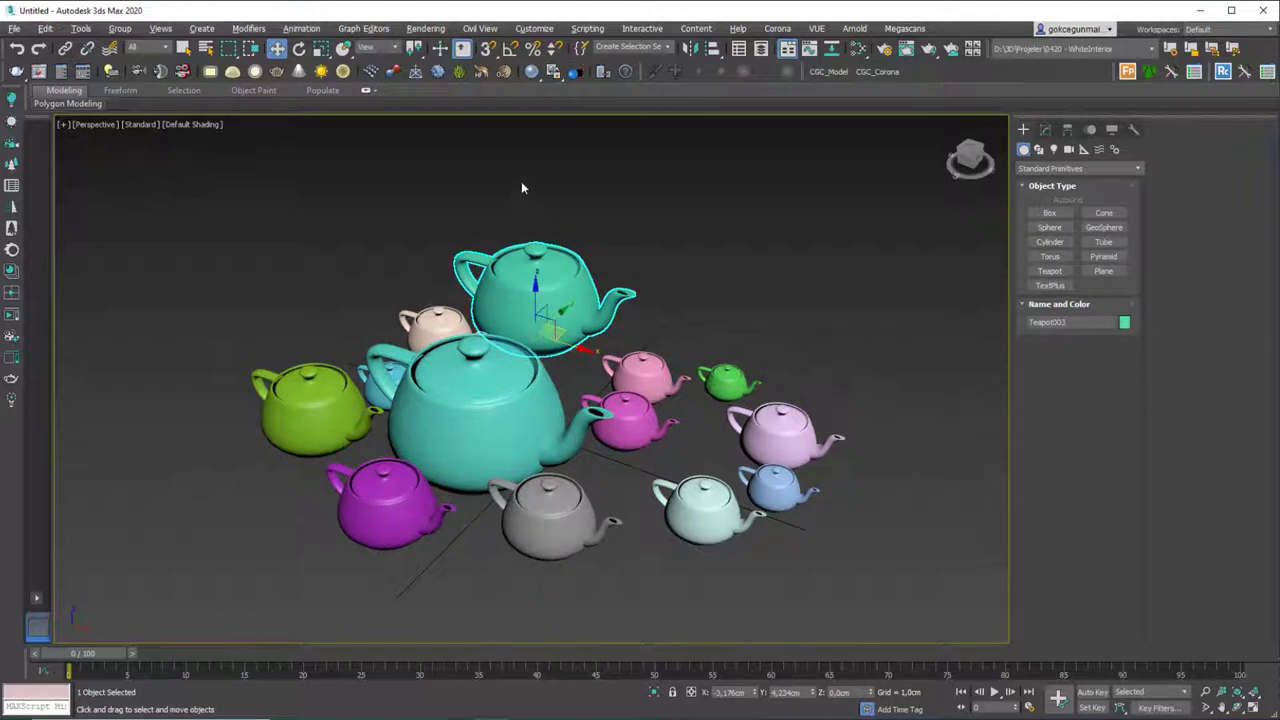
{"action": "left_click", "coordinate": [183, 48]}
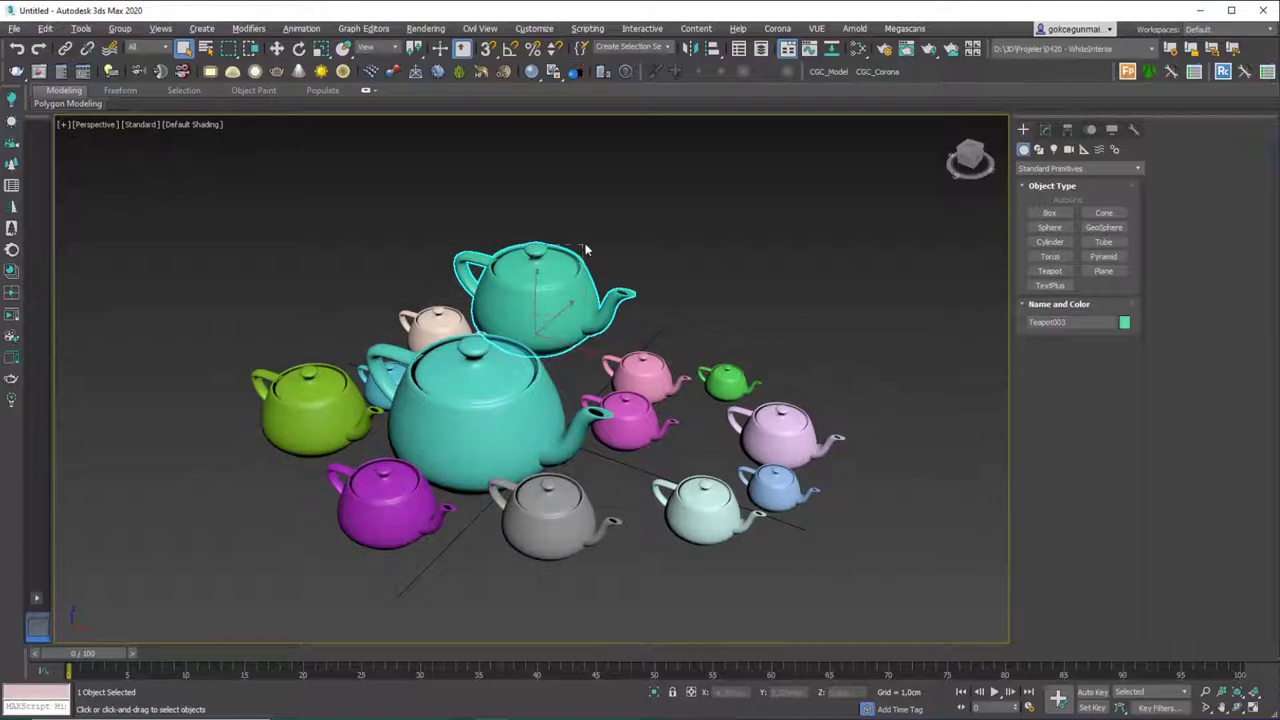
{"action": "left_click_drag", "start_coordinate": [613, 239], "coordinate": [615, 234]}
{"action": "left_click", "coordinate": [675, 284]}
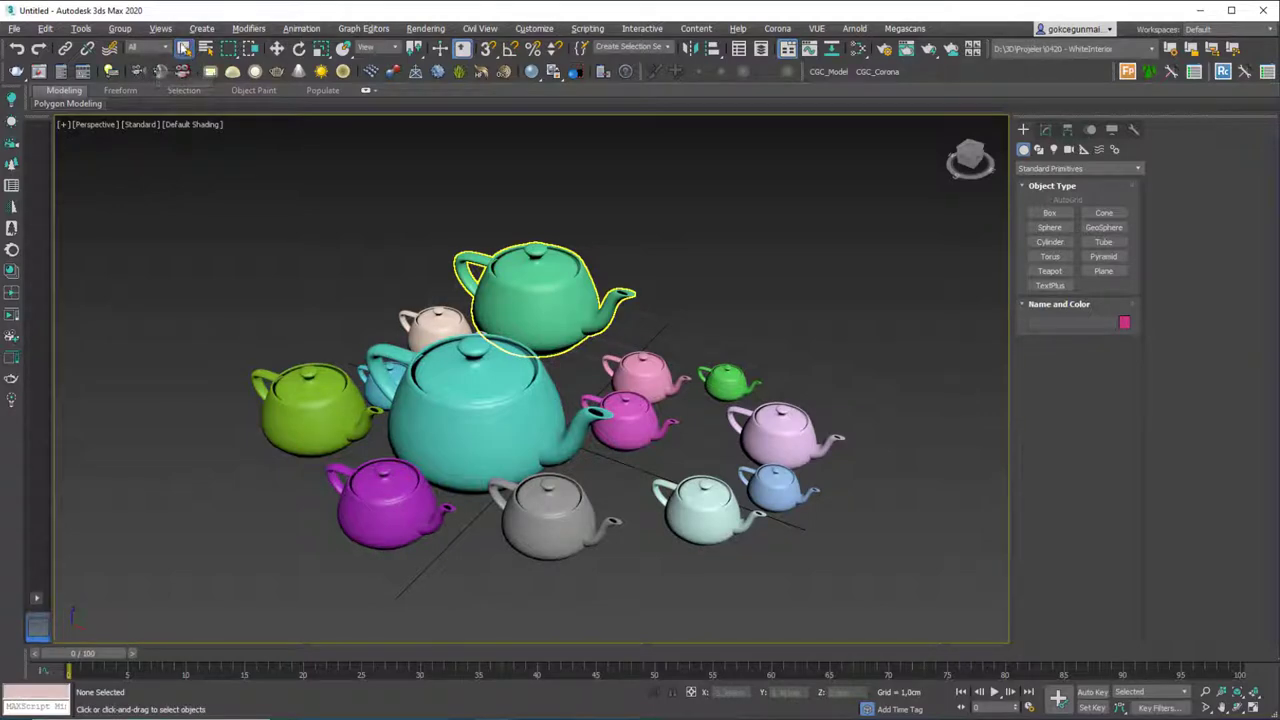
{"action": "left_click", "coordinate": [182, 48]}
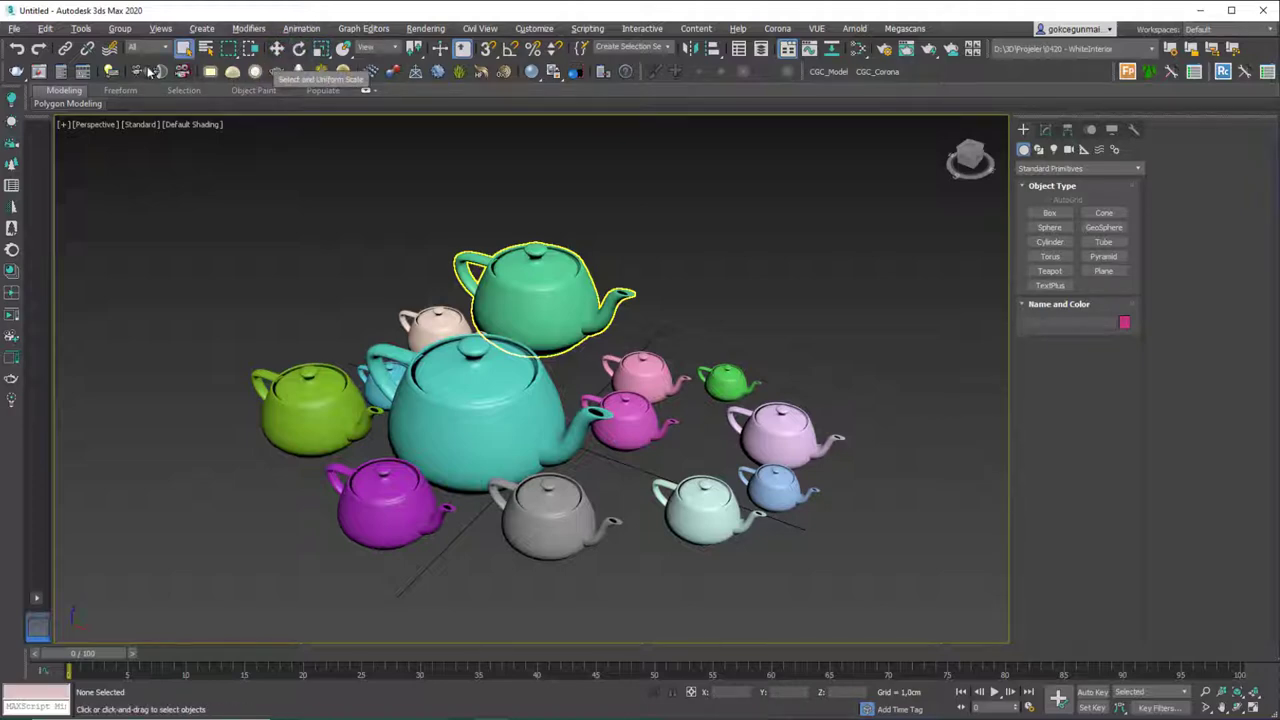
{"action": "left_click", "coordinate": [183, 48]}
{"action": "left_click", "coordinate": [198, 151]}
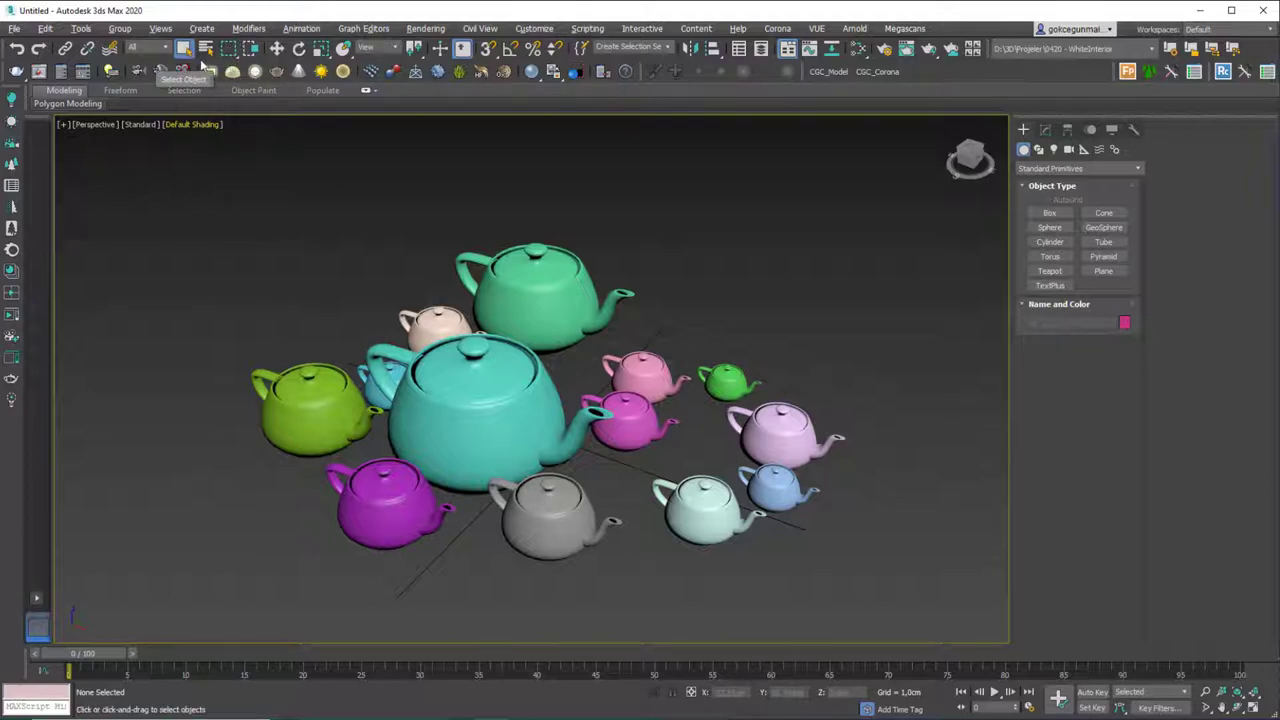
Step: Select teapots around the pink one with a circular selection region, and clear the selection
{"action": "key", "text": "q"}
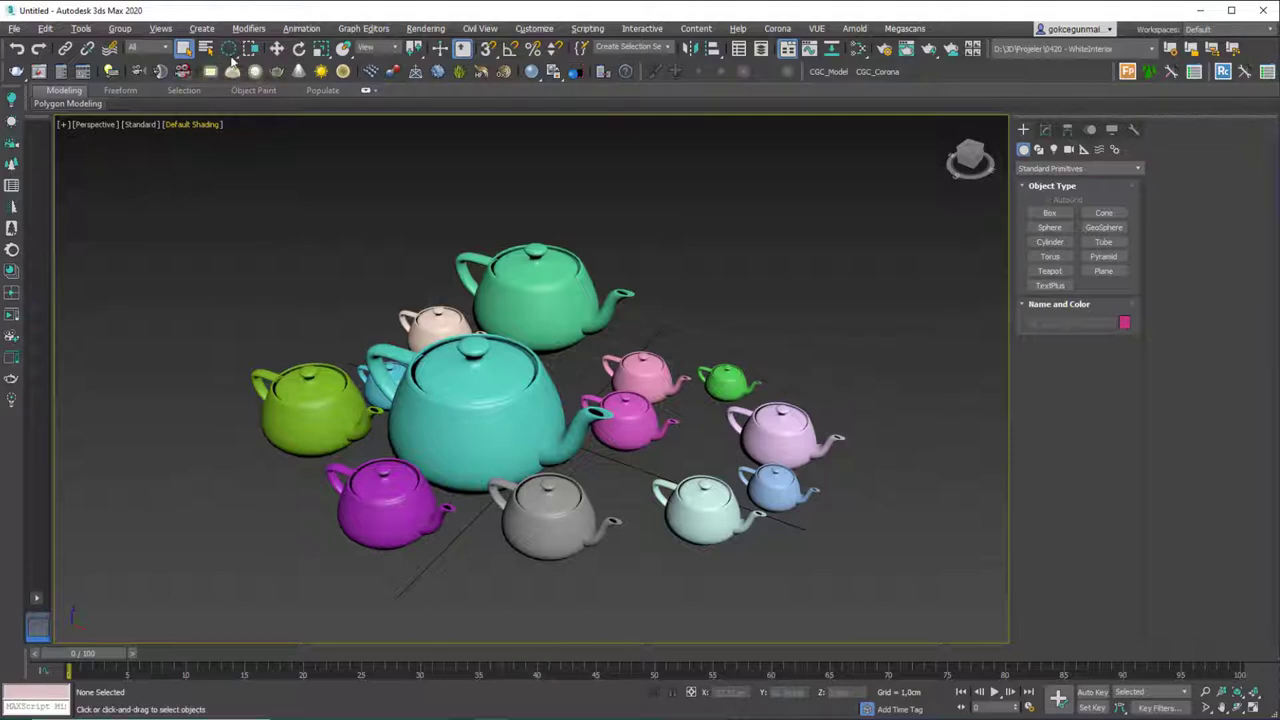
{"action": "left_click_drag", "start_coordinate": [660, 348], "coordinate": [803, 364]}
{"action": "left_click", "coordinate": [758, 339]}
Step: Draw a fence selection region around the large green and turquoise teapots and their neighbours, and clear the selection
{"action": "key", "text": "q"}
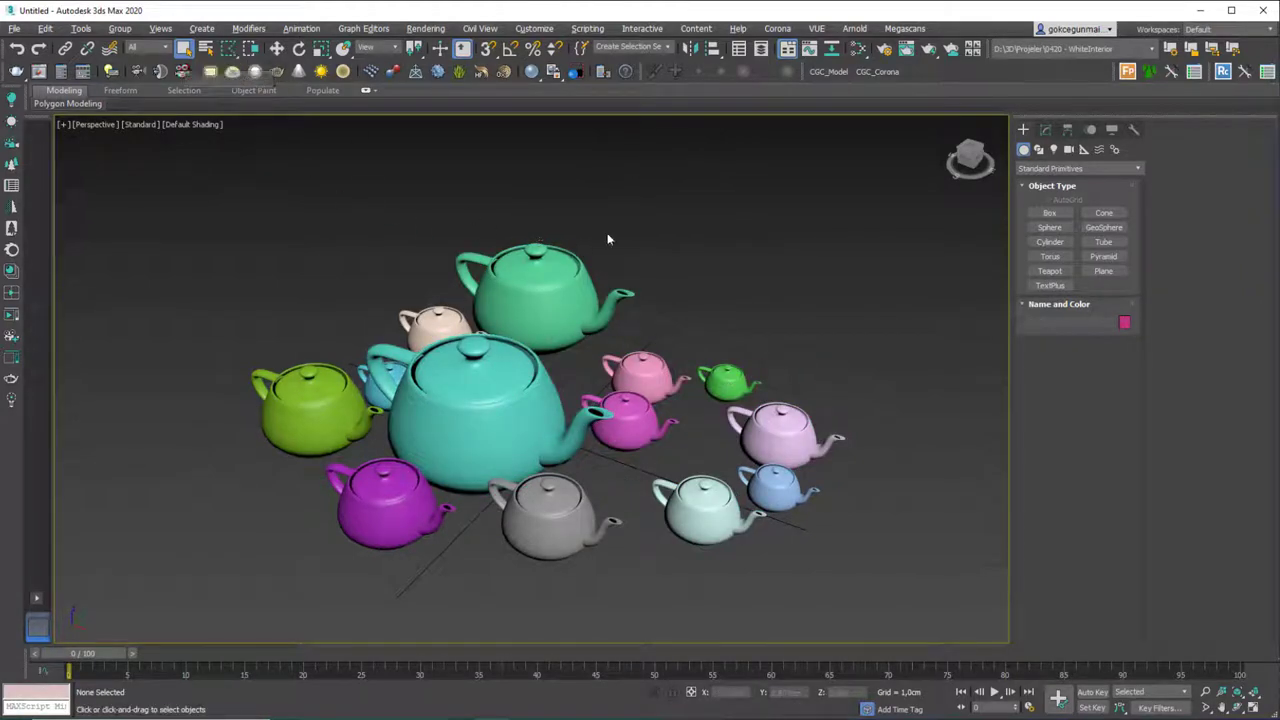
{"action": "left_click", "coordinate": [426, 400]}
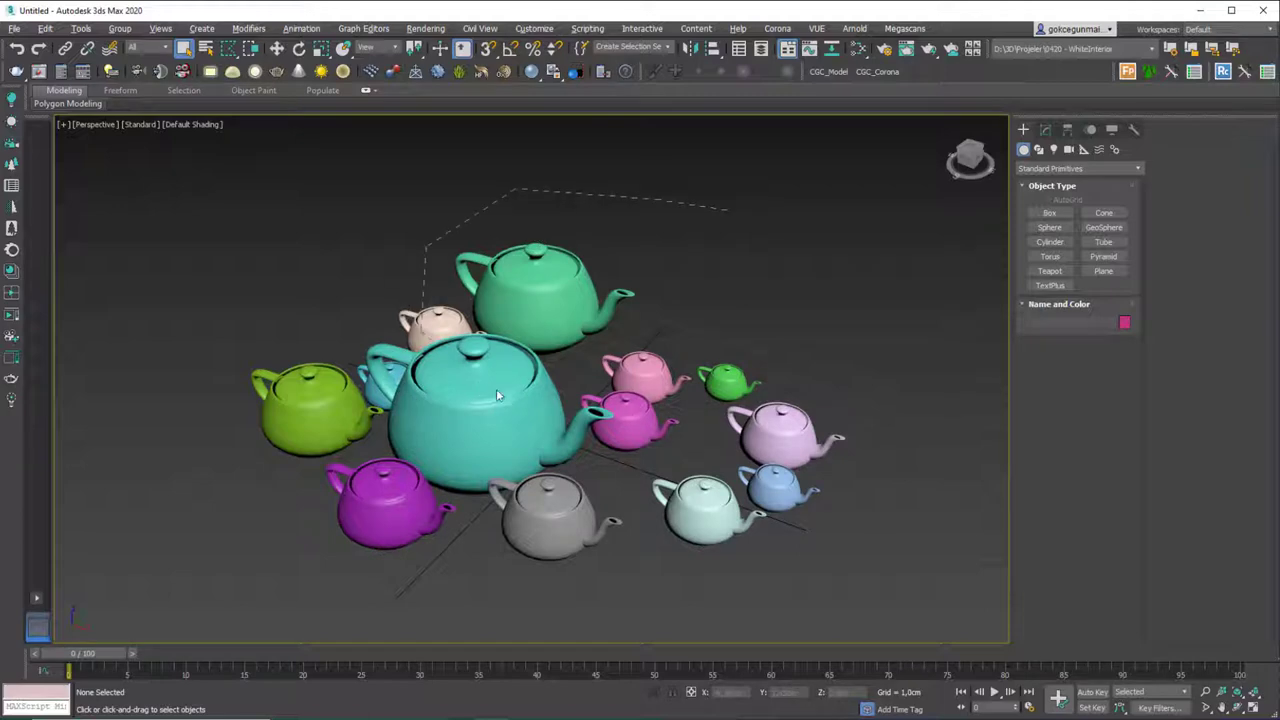
{"action": "left_click", "coordinate": [430, 242]}
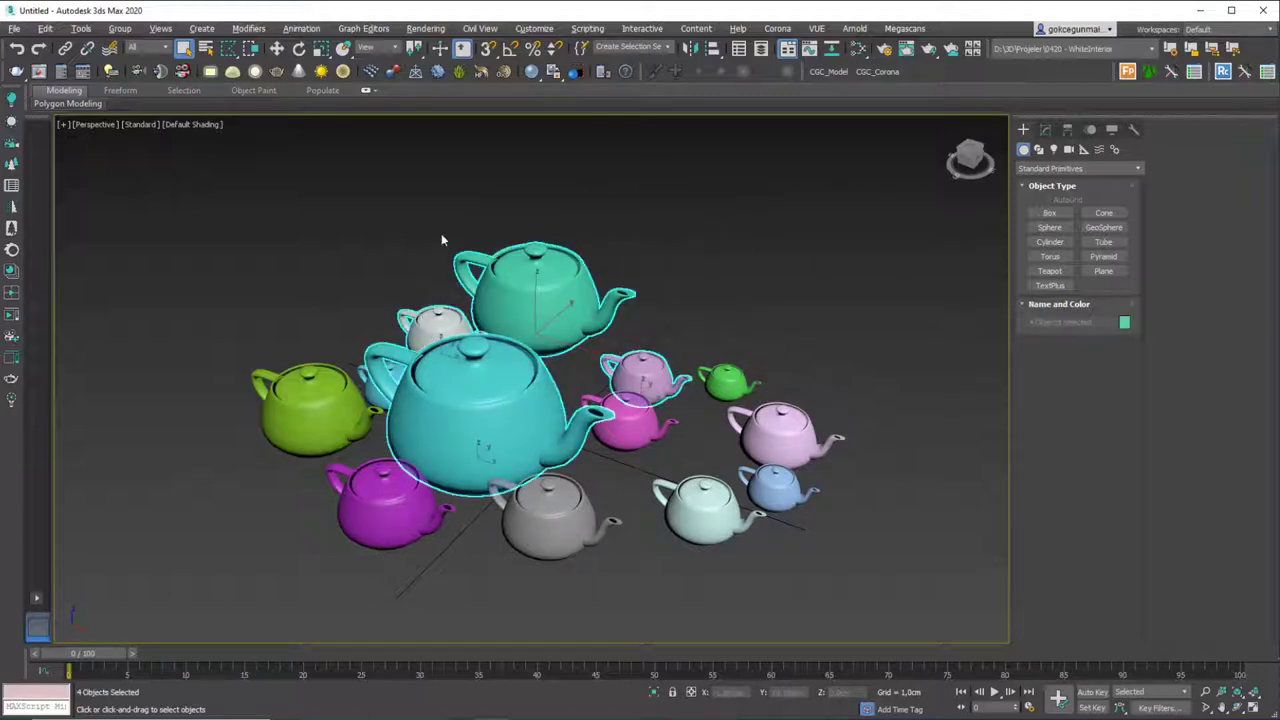
{"action": "left_click", "coordinate": [478, 184]}
Step: Select the large green and turquoise teapots and their neighbours with a lasso selection region, and clear the selection
{"action": "left_click_drag", "start_coordinate": [229, 48], "coordinate": [231, 128]}
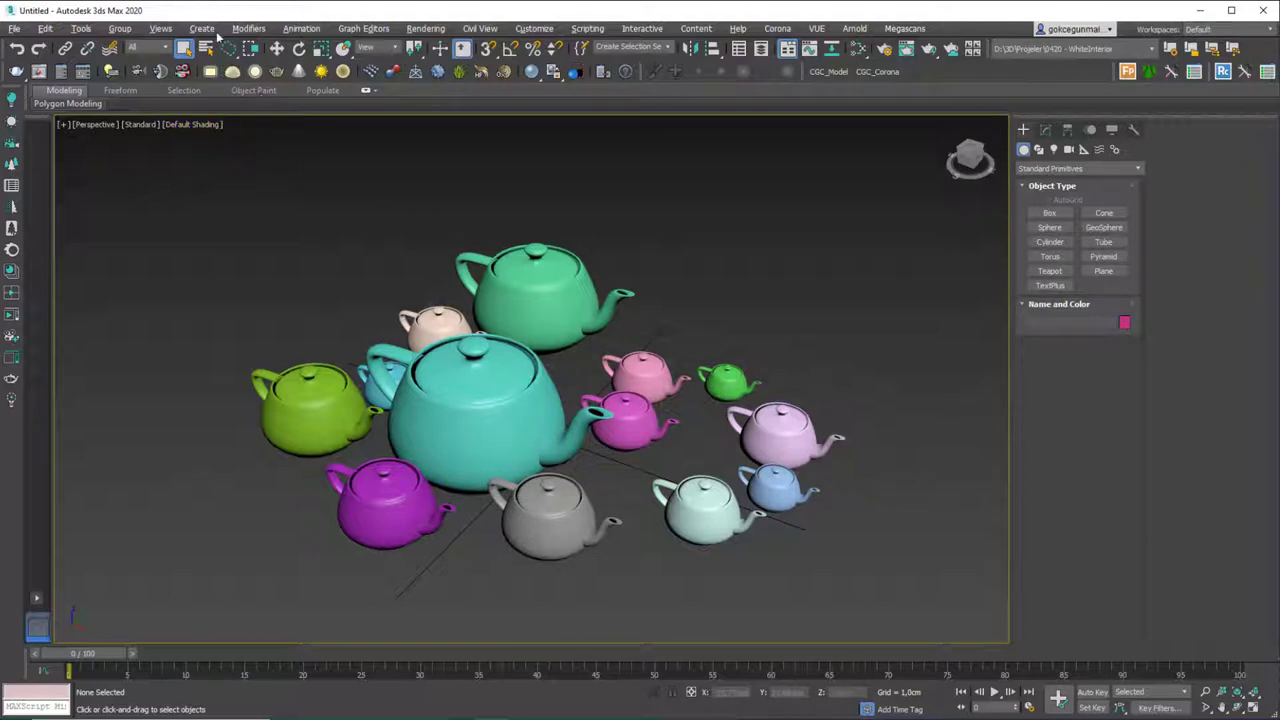
{"action": "mouse_move", "coordinate": [624, 262]}
{"action": "left_mouse_down"}
{"action": "mouse_move", "coordinate": [514, 183]}
{"action": "mouse_move", "coordinate": [400, 480]}
{"action": "mouse_move", "coordinate": [680, 470]}
{"action": "mouse_move", "coordinate": [745, 262]}
{"action": "left_mouse_up"}
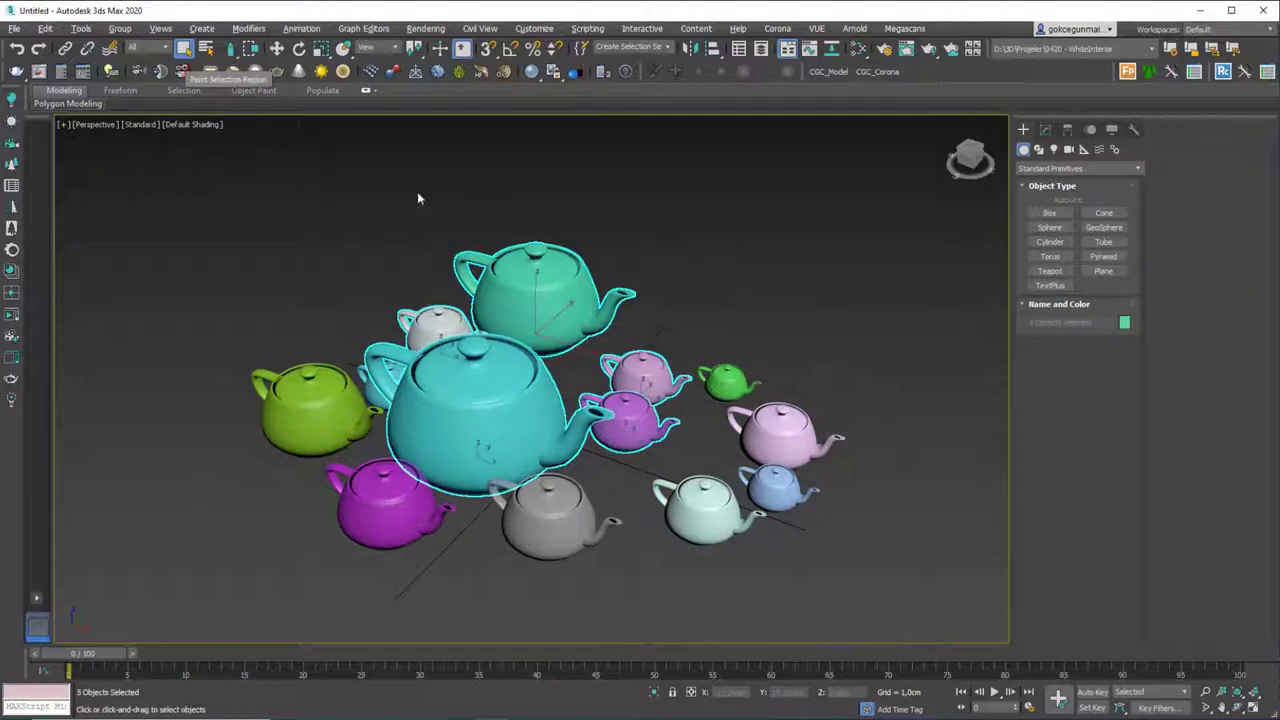
{"action": "left_click", "coordinate": [679, 212]}
Step: With the Paint Selection Region, select the large green, beige, small blue, turquoise, magenta and pink teapots, and clear the selection
{"action": "left_click", "coordinate": [560, 272]}
{"action": "left_click", "coordinate": [448, 320], "text": "ctrl"}
{"action": "left_click", "coordinate": [428, 348], "text": "ctrl"}
{"action": "left_click", "coordinate": [402, 365], "text": "ctrl"}
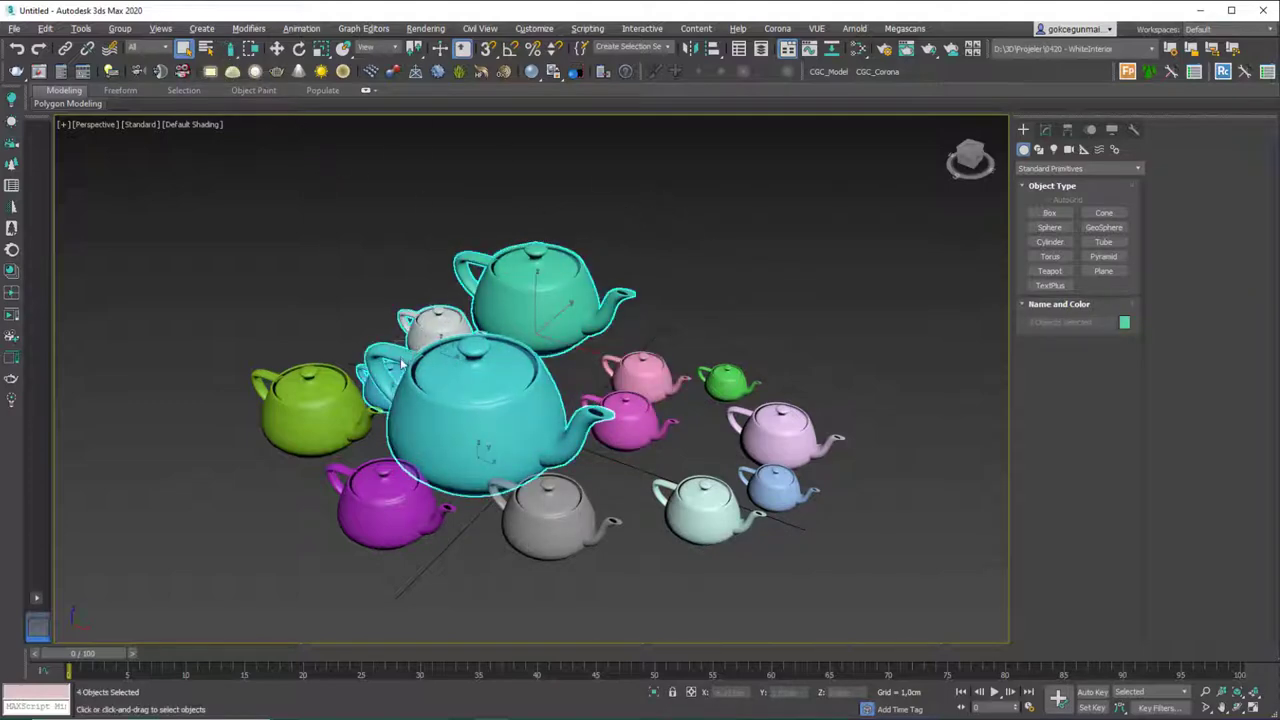
{"action": "left_click_drag", "start_coordinate": [554, 398], "coordinate": [664, 299], "text": "ctrl"}
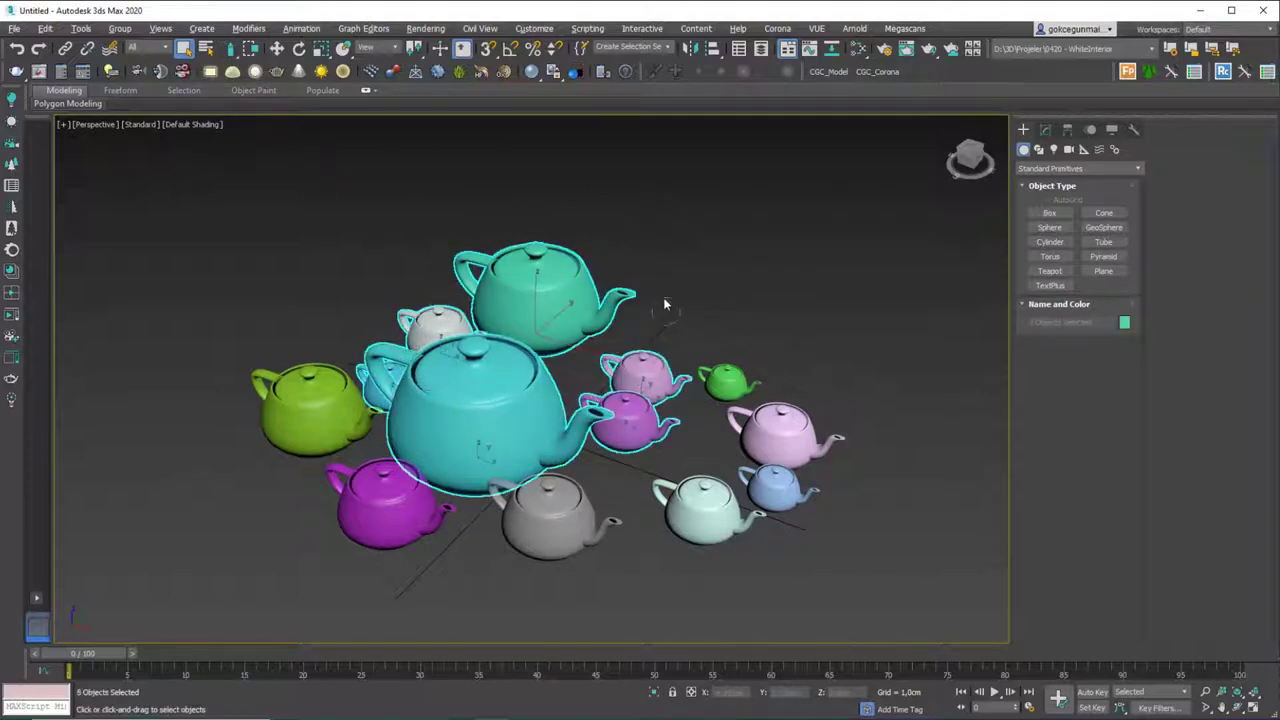
{"action": "left_click", "coordinate": [471, 205]}
Step: Return to the rectangular selection region, and select and deselect the large green teapot at the back twice
{"action": "left_click_drag", "start_coordinate": [592, 270], "coordinate": [737, 486]}
{"action": "left_click", "coordinate": [604, 214]}
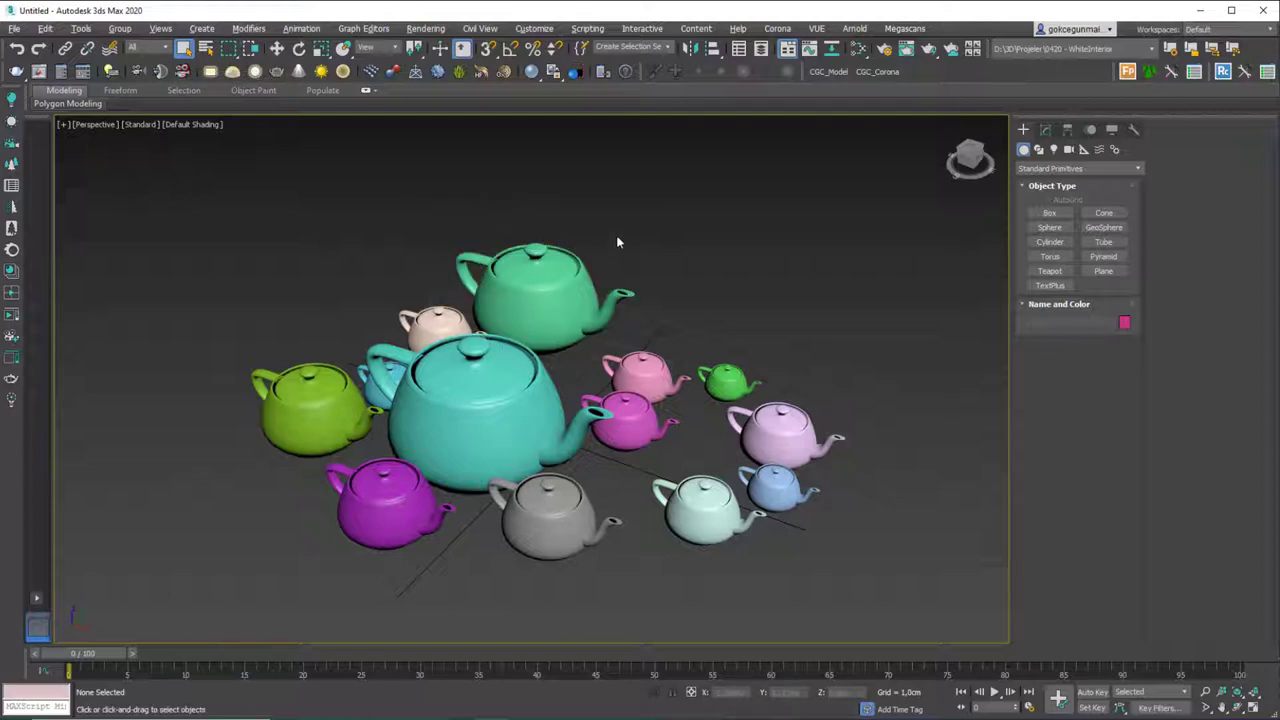
{"action": "left_click", "coordinate": [541, 266]}
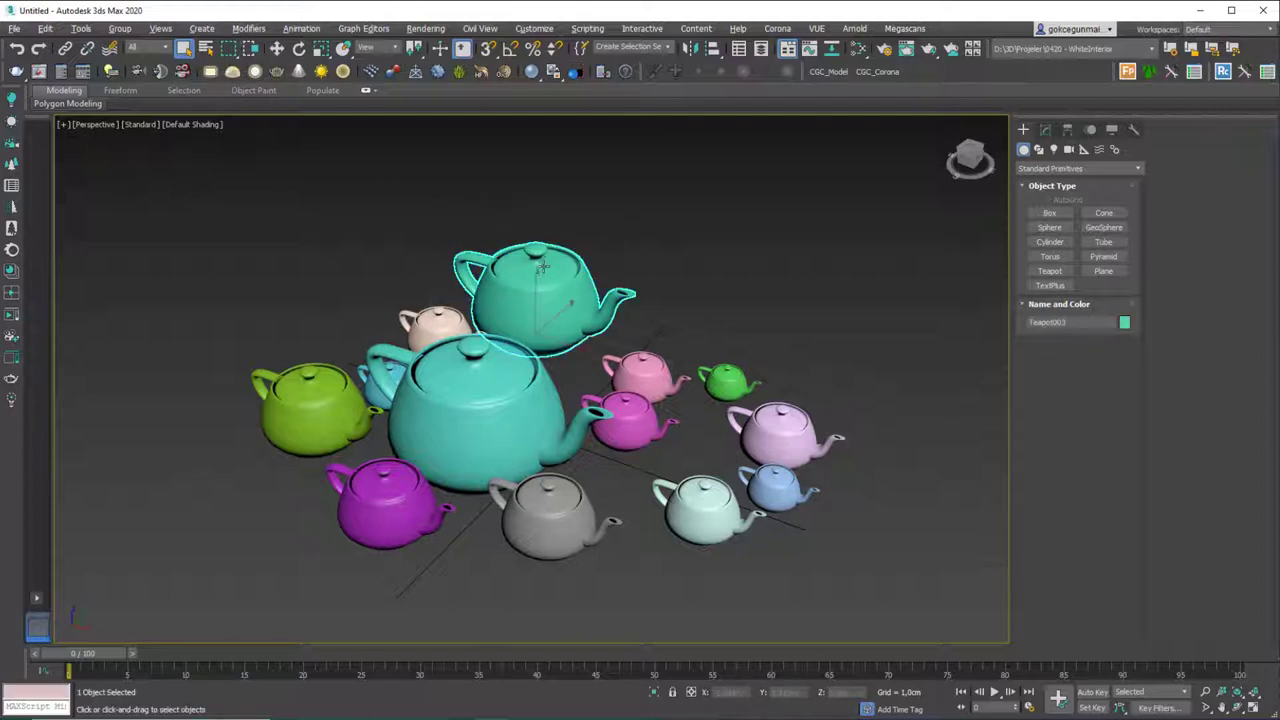
{"action": "left_click", "coordinate": [645, 252]}
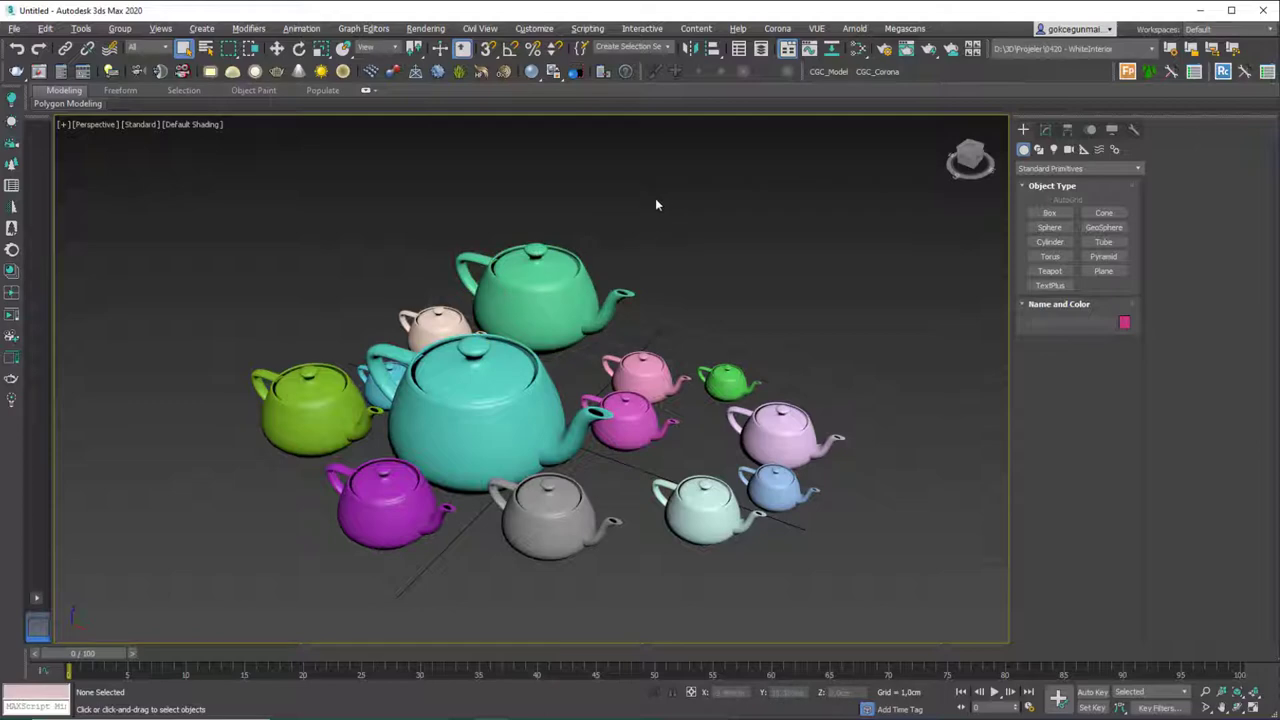
{"action": "left_click", "coordinate": [585, 270]}
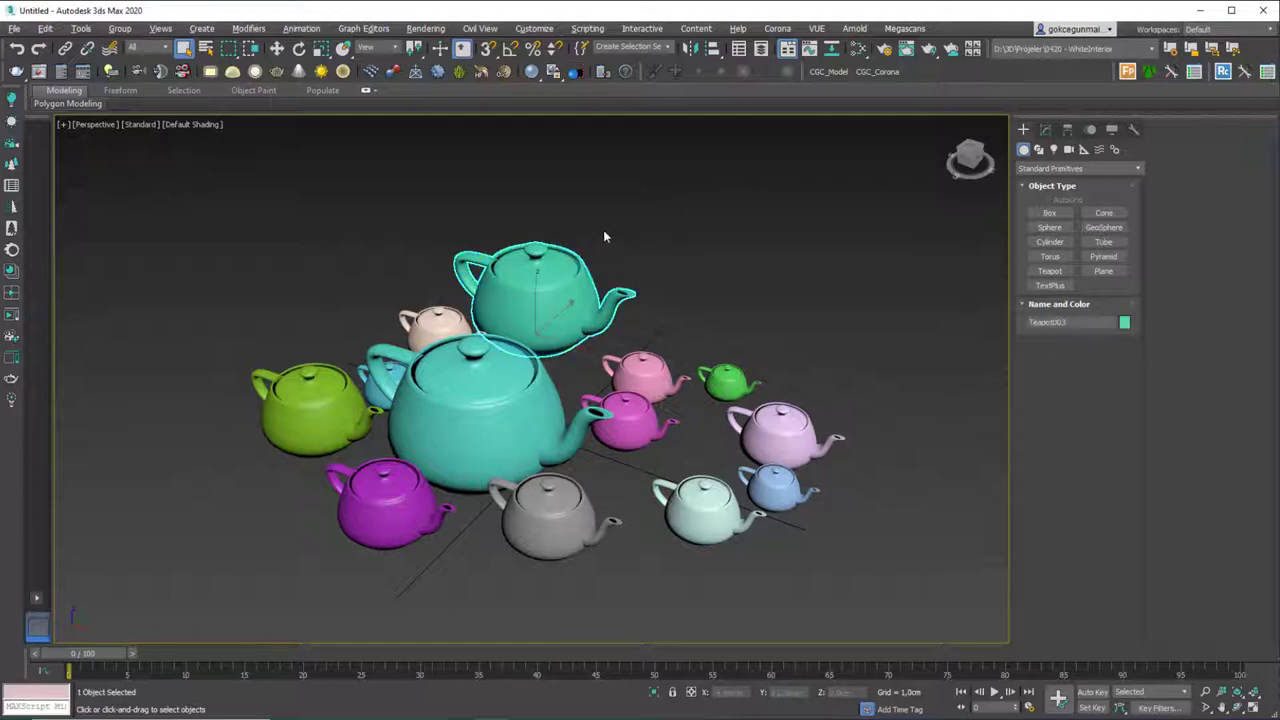
{"action": "left_click", "coordinate": [649, 206]}
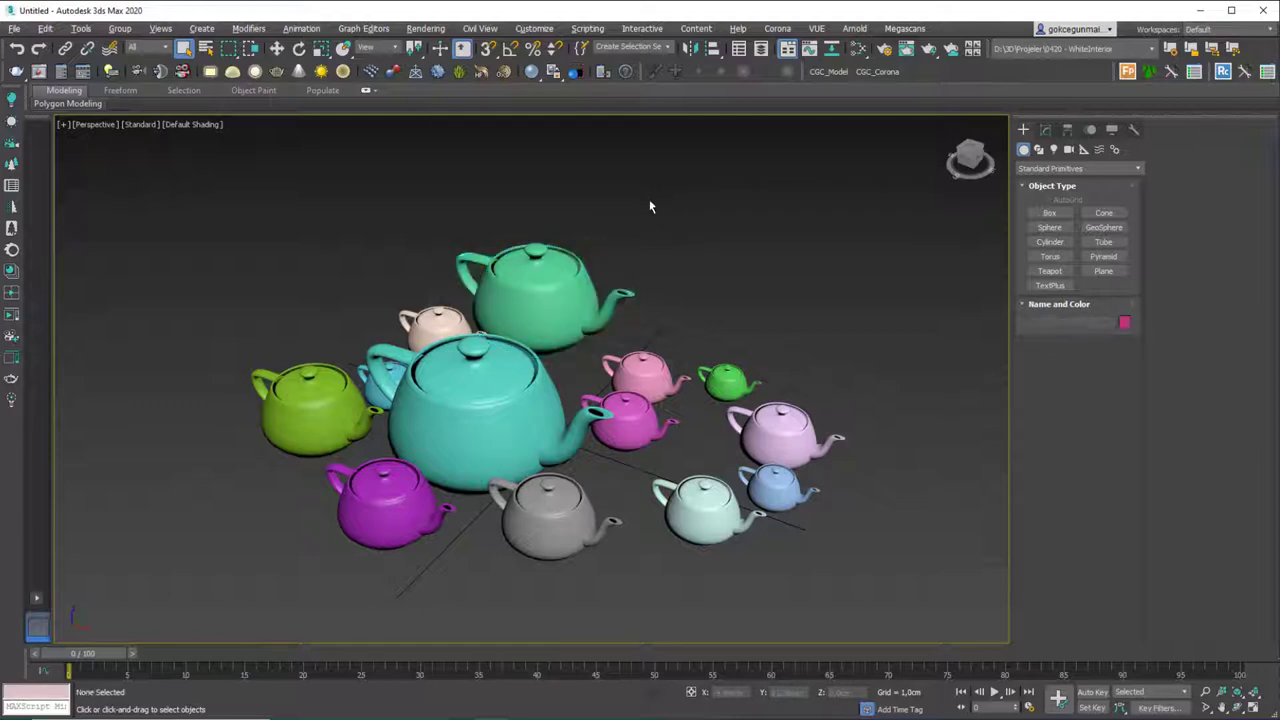
Step: Select and deselect the large green teapot at the back, and leave it selected in a close-up view
{"action": "left_click", "coordinate": [547, 274]}
{"action": "left_click", "coordinate": [640, 250]}
{"action": "left_click", "coordinate": [548, 285]}
{"action": "left_click", "coordinate": [588, 378]}
{"action": "scroll", "coordinate": [558, 290], "scroll_direction": "up", "scroll_amount": 8}
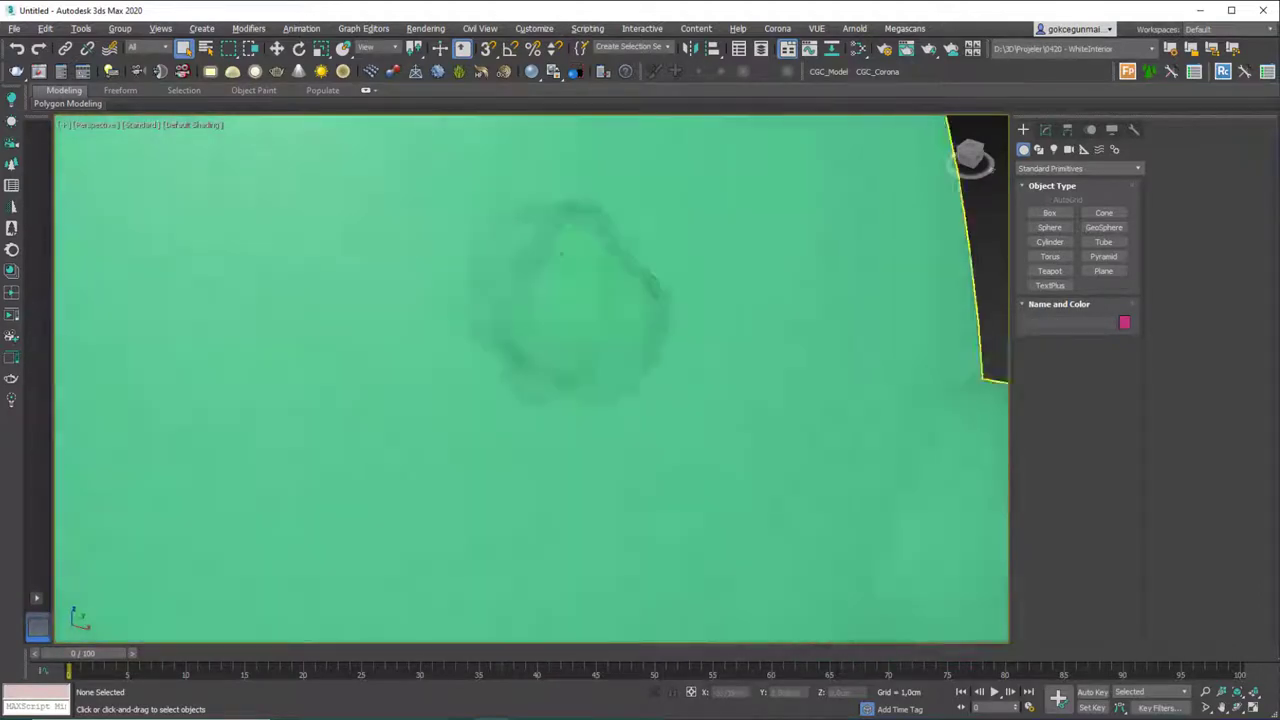
{"action": "scroll", "coordinate": [561, 254], "scroll_direction": "down", "scroll_amount": 5}
{"action": "left_click", "coordinate": [576, 243]}
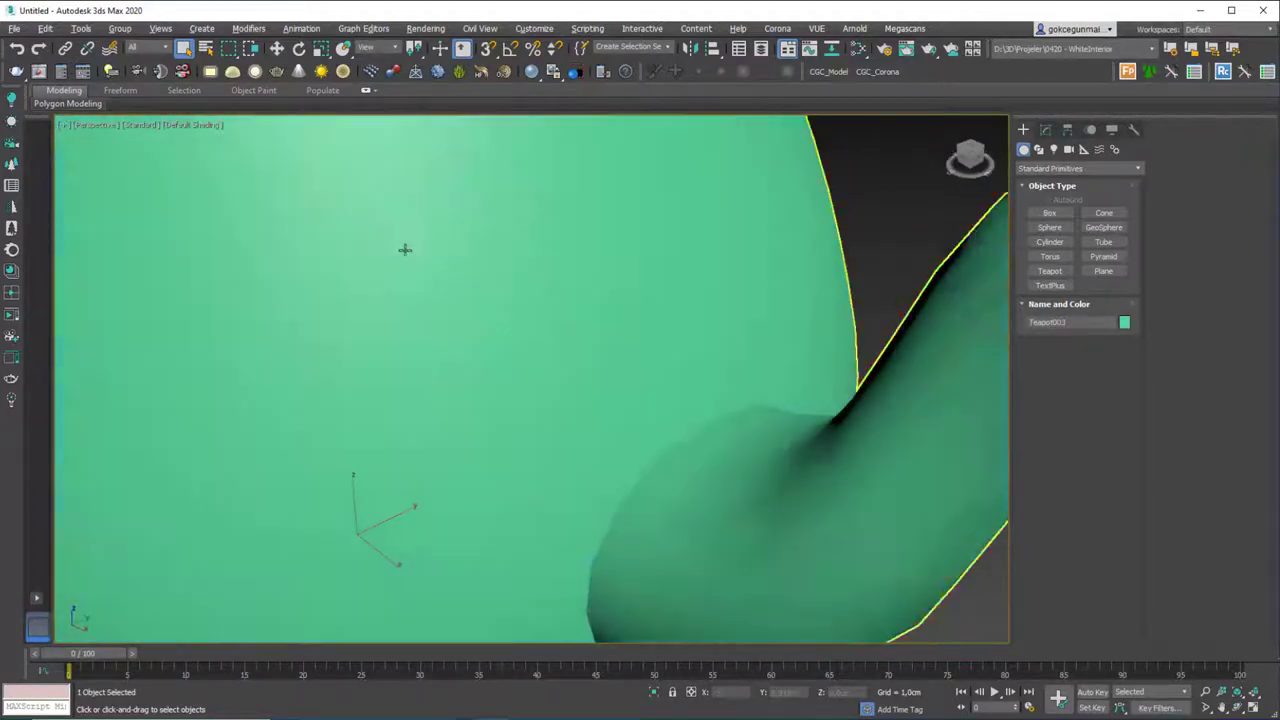
Step: Add an Edit Poly modifier to the large green teapot, and select one polygon on its body
{"action": "scroll", "coordinate": [410, 255], "scroll_direction": "up", "scroll_amount": 5}
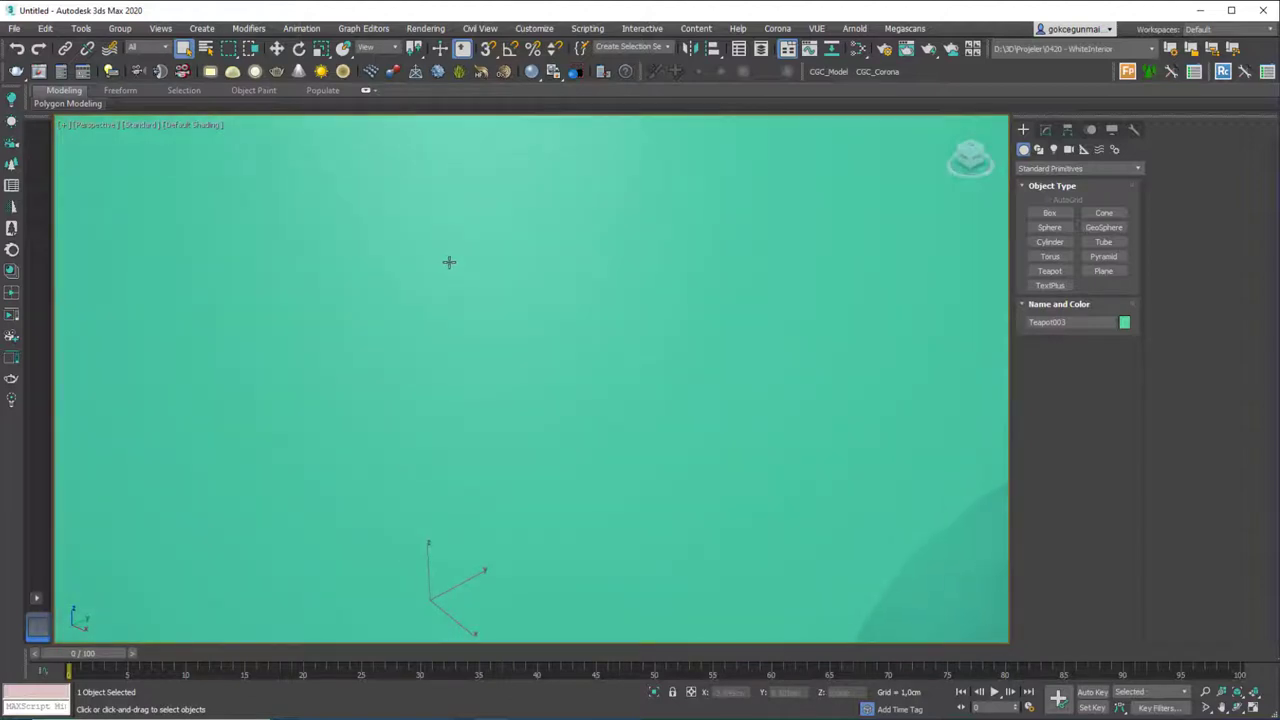
{"action": "left_click", "coordinate": [1045, 129]}
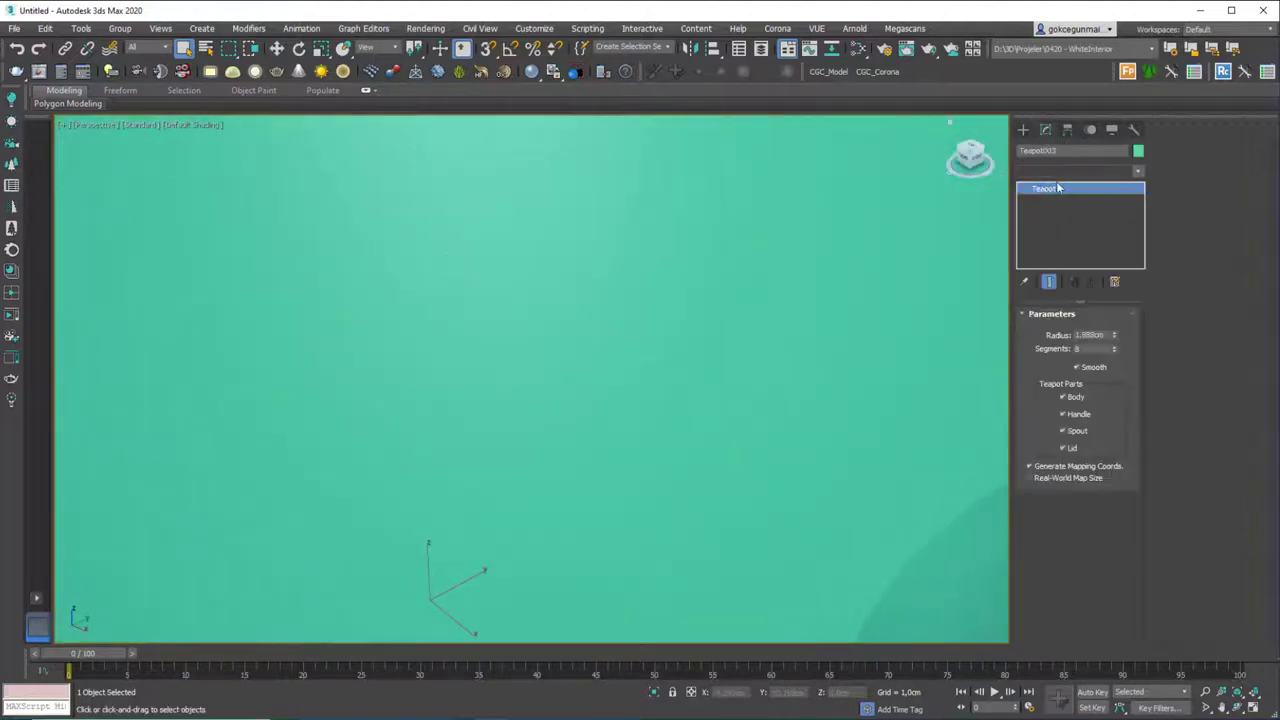
{"action": "left_click", "coordinate": [1060, 171]}
{"action": "scroll", "coordinate": [1049, 214], "scroll_direction": "down", "scroll_amount": 10}
{"action": "left_click", "coordinate": [1049, 214]}
{"action": "left_click", "coordinate": [506, 292]}
Step: With the Move tool active and edged faces displayed, select another body polygon nearer the spout, and clear the polygon selection
{"action": "key", "text": "w"}
{"action": "key", "text": "F4"}
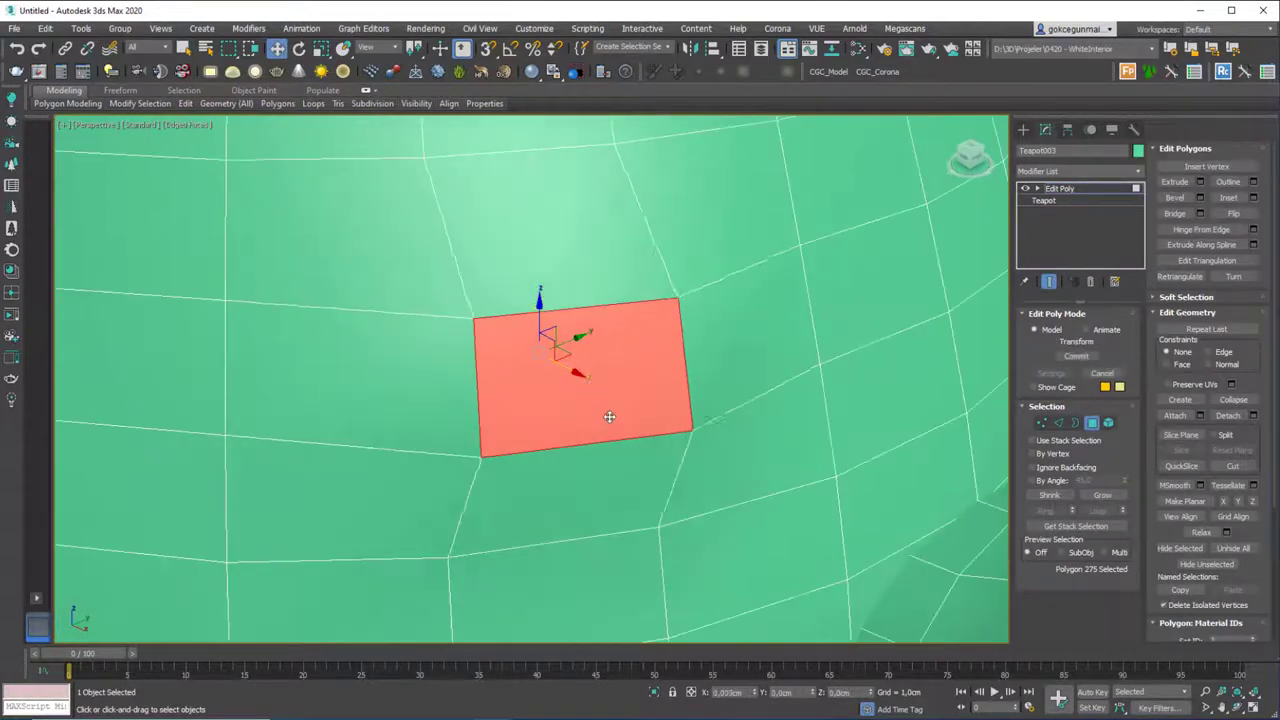
{"action": "left_click", "coordinate": [895, 300]}
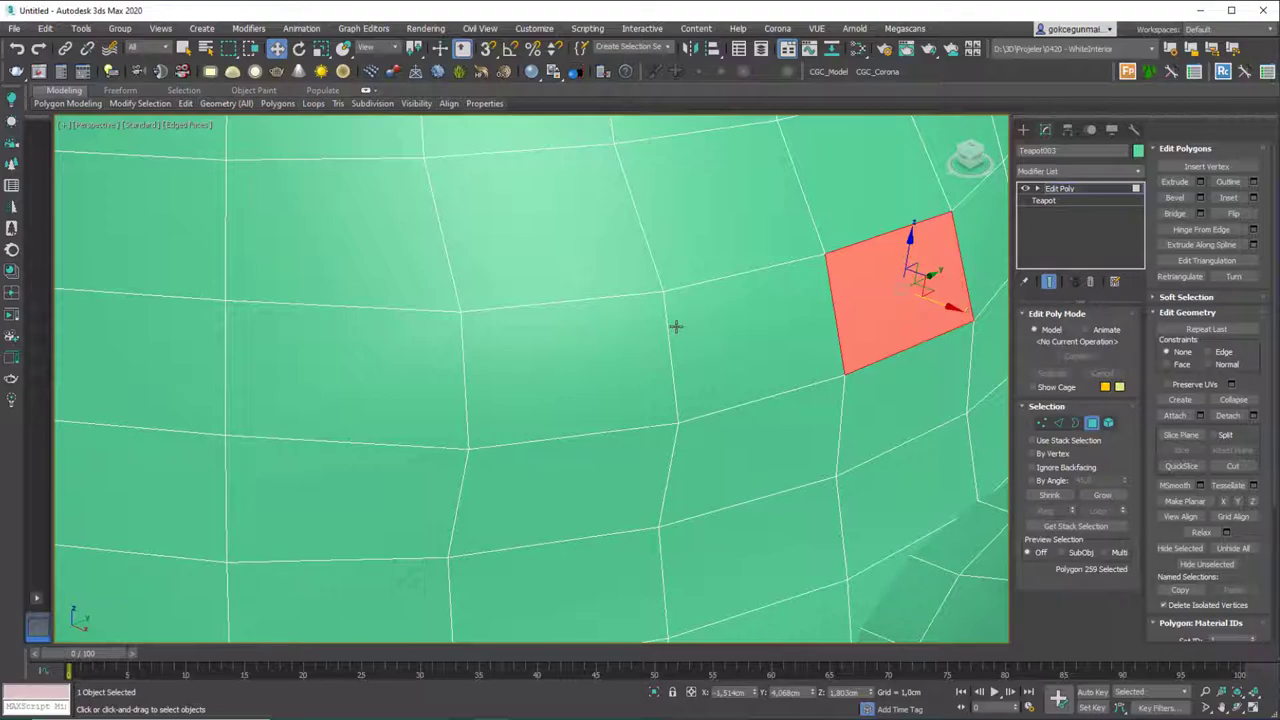
{"action": "key", "text": "ctrl+d"}
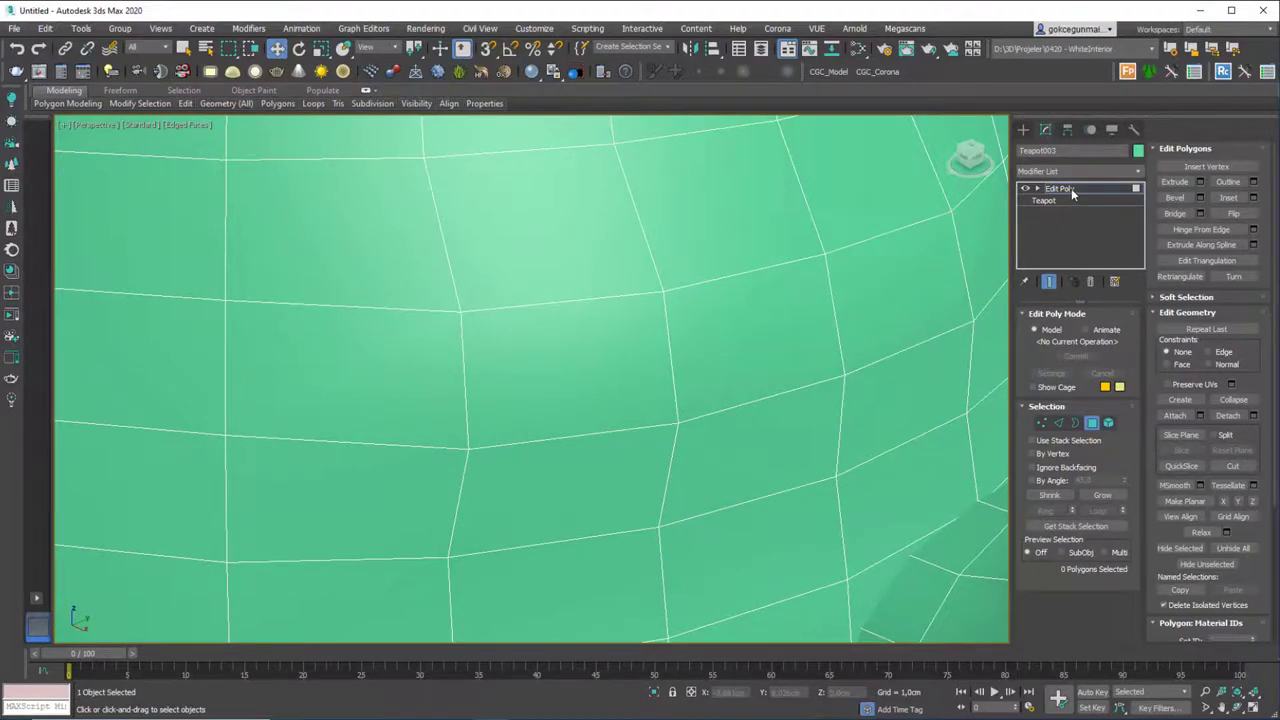
Step: Delete the Edit Poly modifier from the teapot, and deselect it with edged faces off and the Select tool active
{"action": "left_click", "coordinate": [1088, 281]}
{"action": "scroll", "coordinate": [517, 380], "scroll_direction": "down", "scroll_amount": 15}
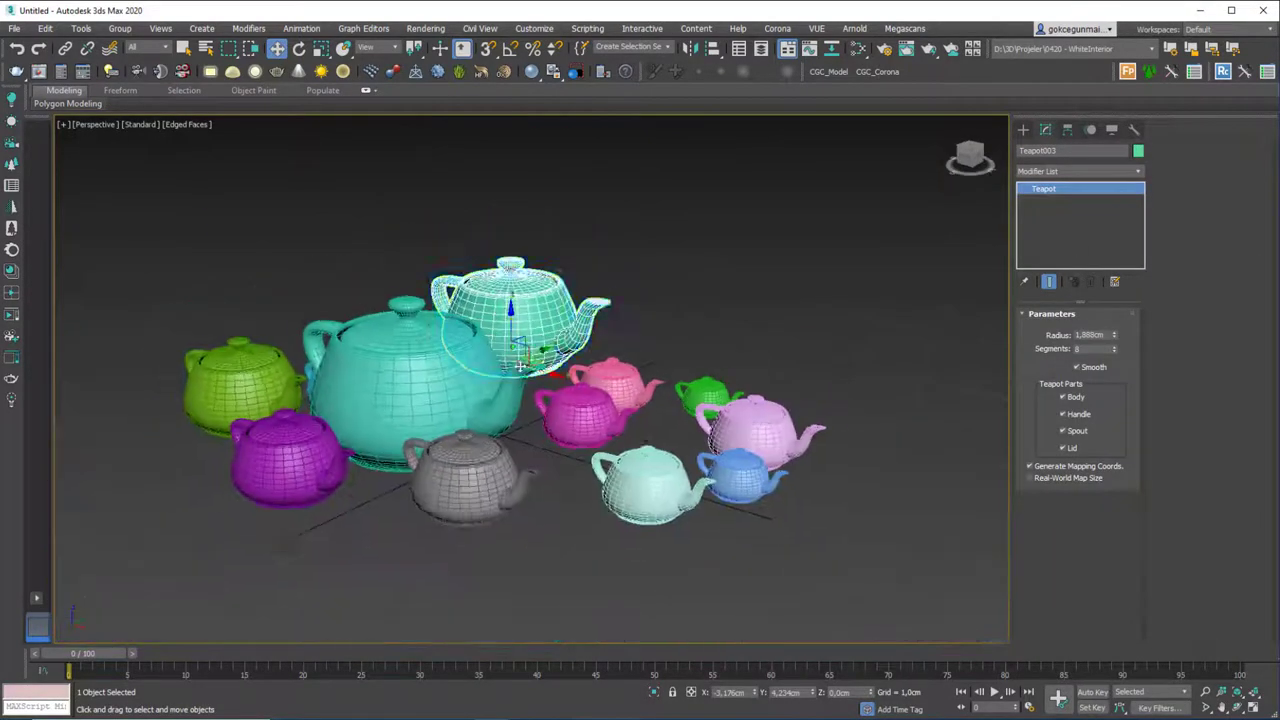
{"action": "middle_click_drag", "start_coordinate": [517, 380], "coordinate": [574, 298], "text": "alt"}
{"action": "left_click", "coordinate": [671, 291]}
{"action": "key", "text": "F4"}
{"action": "key", "text": "q"}
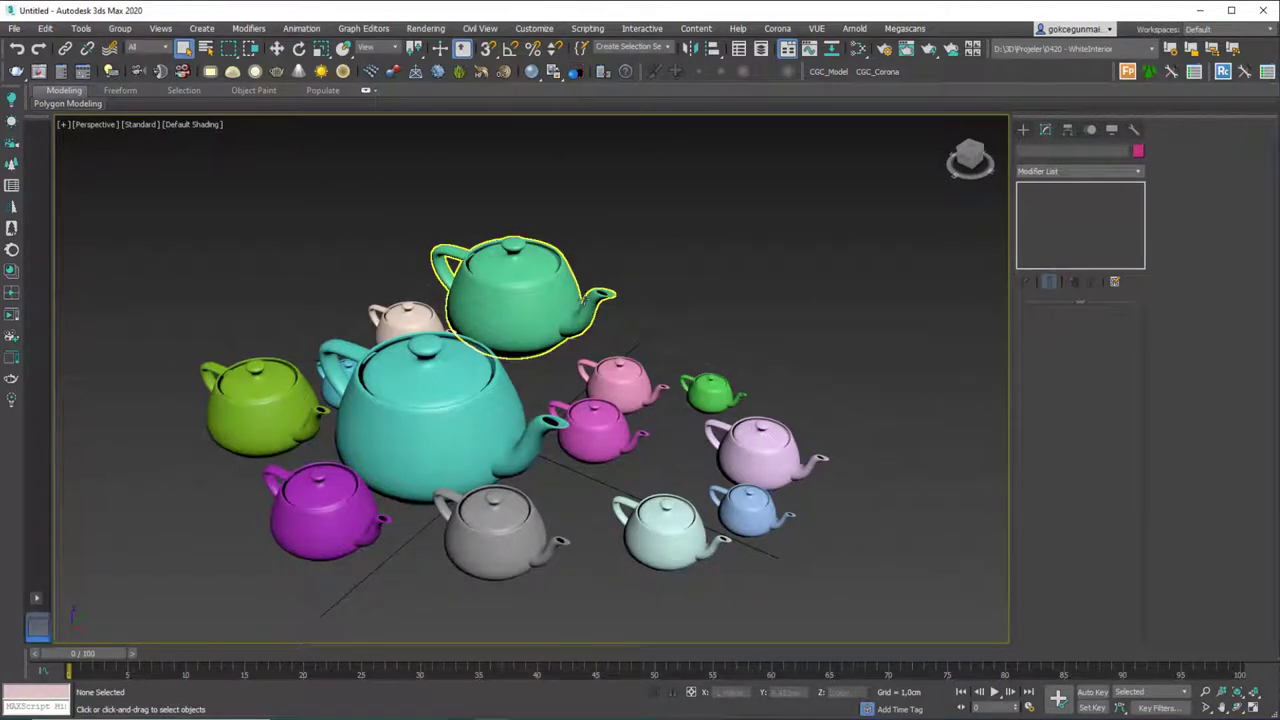
Step: Select the large green, beige and turquoise teapots with a rectangular crossing region over the large green teapot
{"action": "left_click_drag", "start_coordinate": [228, 48], "coordinate": [234, 80]}
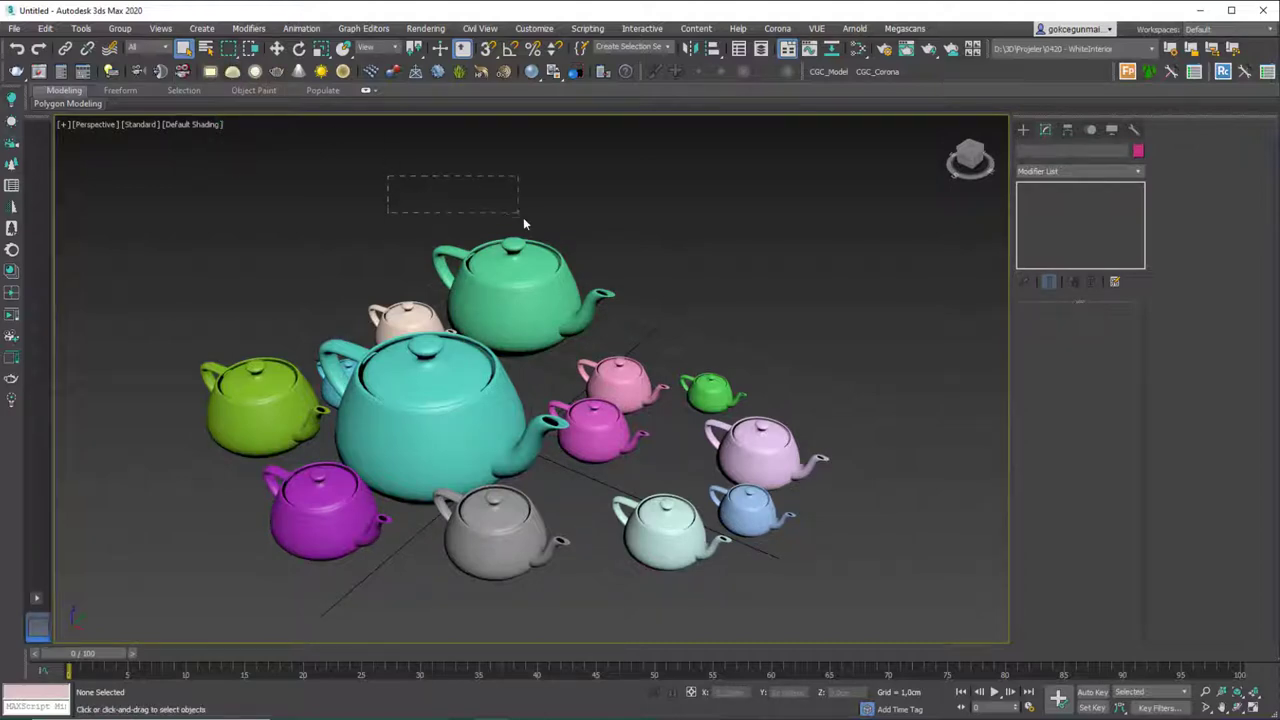
{"action": "left_click_drag", "start_coordinate": [551, 232], "coordinate": [603, 356]}
{"action": "mouse_move", "coordinate": [603, 357]}
{"action": "left_mouse_down"}
{"action": "mouse_move", "coordinate": [522, 287]}
{"action": "mouse_move", "coordinate": [425, 330]}
{"action": "mouse_move", "coordinate": [434, 392]}
{"action": "mouse_move", "coordinate": [535, 350]}
{"action": "mouse_move", "coordinate": [594, 362]}
{"action": "mouse_move", "coordinate": [579, 358]}
{"action": "left_mouse_up"}
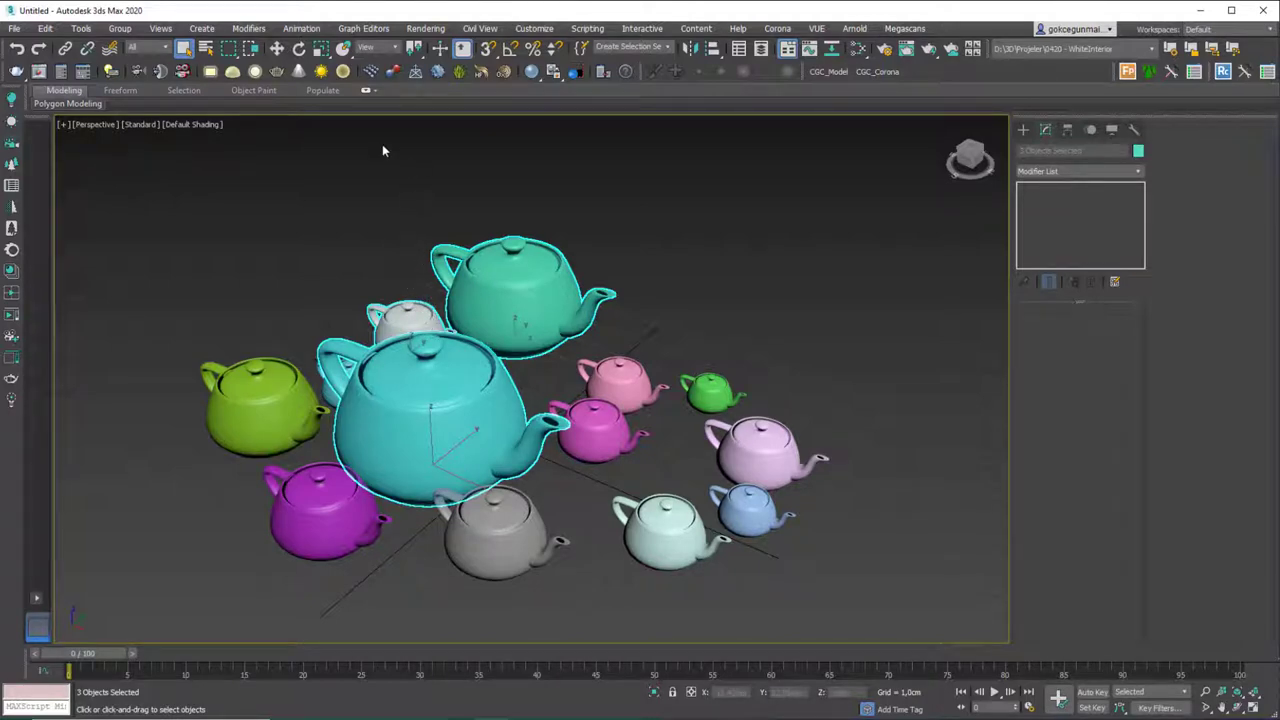
Step: Turn on Window selection mode, and select only the large green teapot by enclosing it in a rectangular region
{"action": "left_click", "coordinate": [252, 50]}
{"action": "left_click_drag", "start_coordinate": [385, 170], "coordinate": [640, 383]}
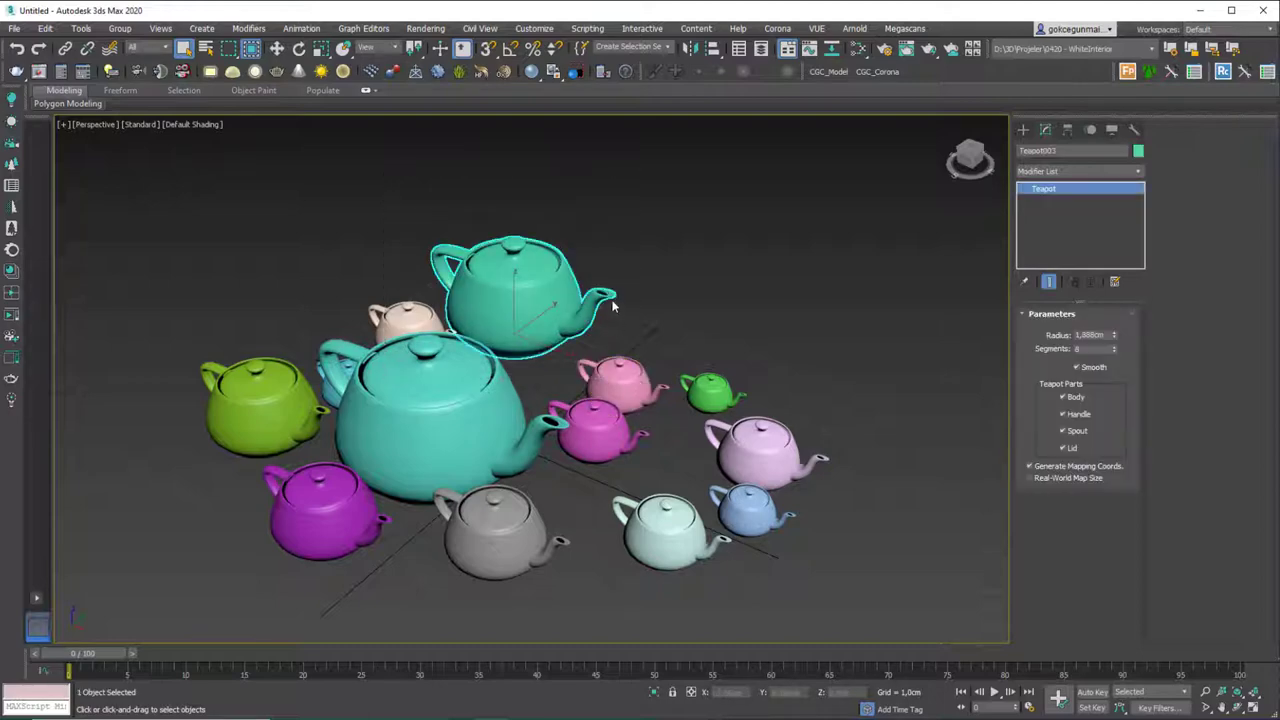
{"action": "left_click_drag", "start_coordinate": [367, 170], "coordinate": [637, 381]}
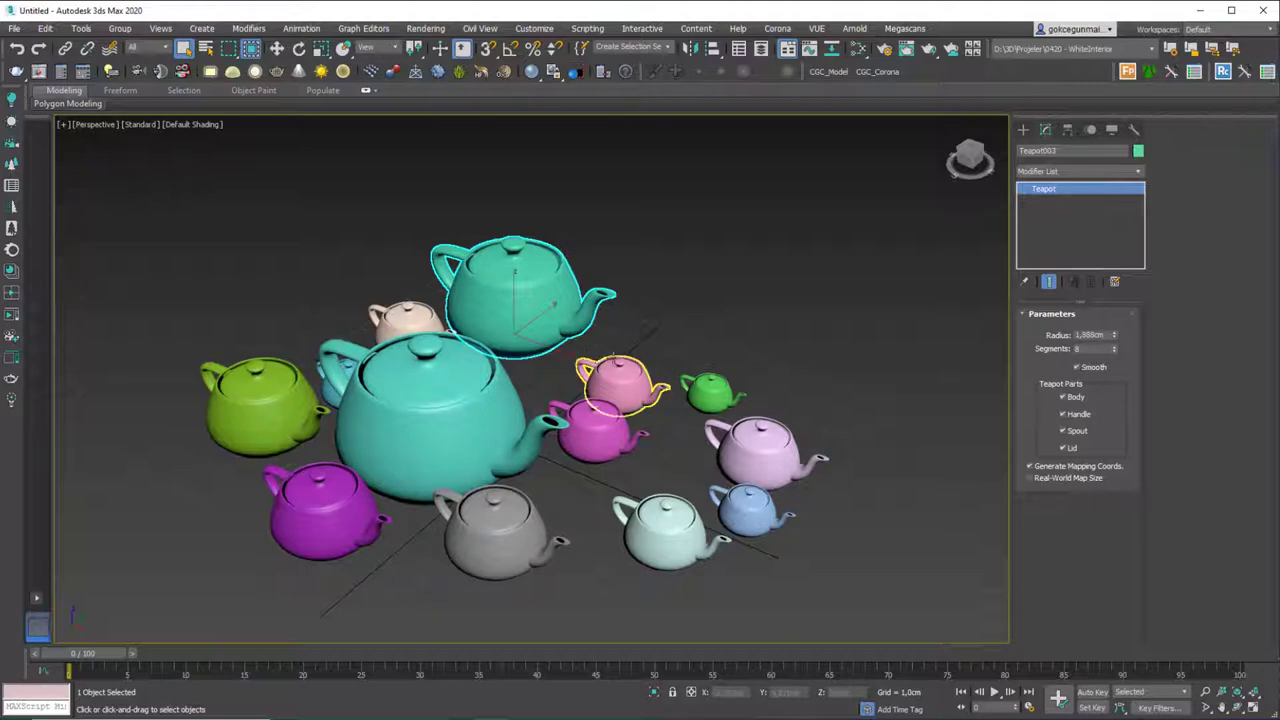
Step: Return to Crossing selection mode, and select only the small bright green teapot
{"action": "left_click", "coordinate": [660, 362]}
{"action": "left_click_drag", "start_coordinate": [744, 418], "coordinate": [772, 437]}
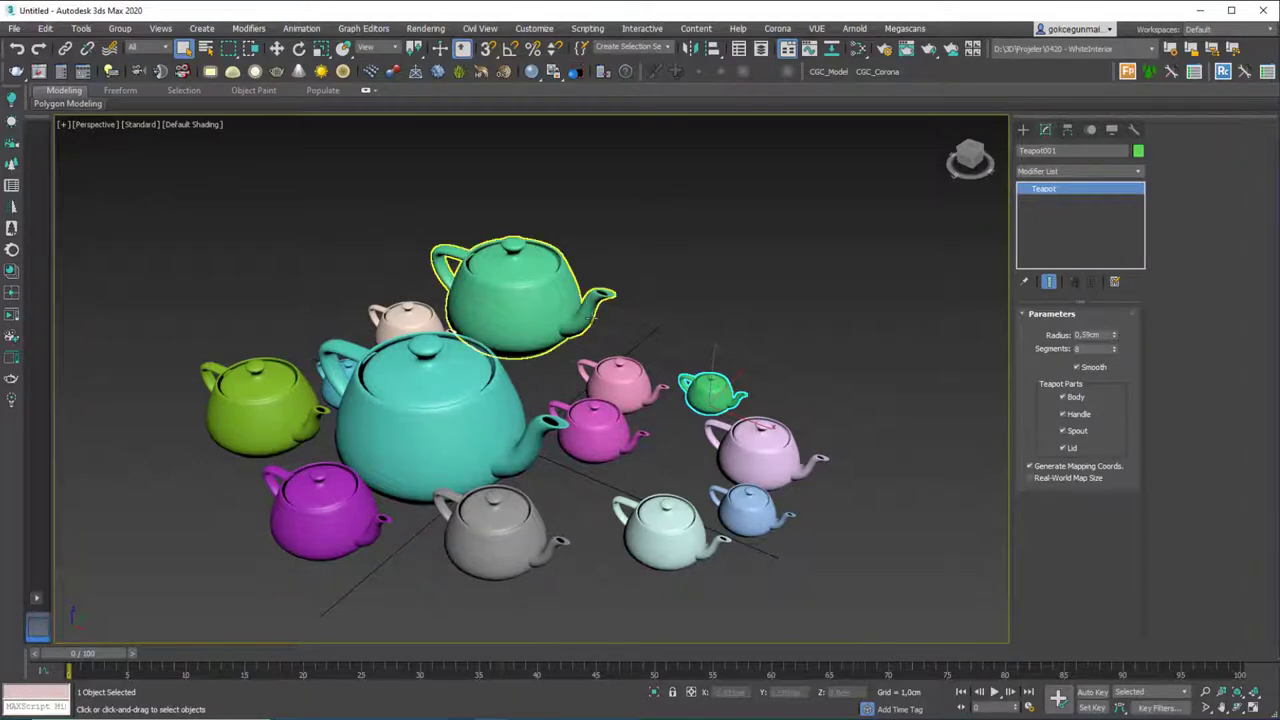
{"action": "scroll", "coordinate": [632, 242], "scroll_direction": "down", "scroll_amount": 5}
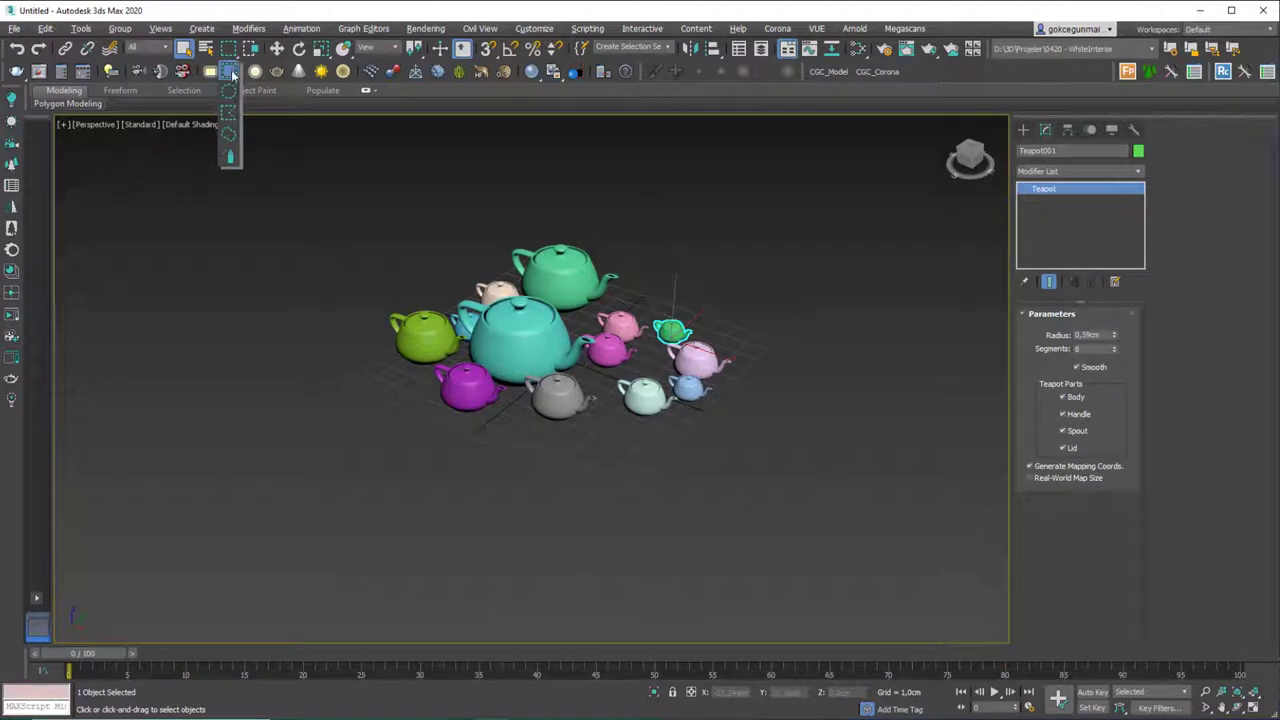
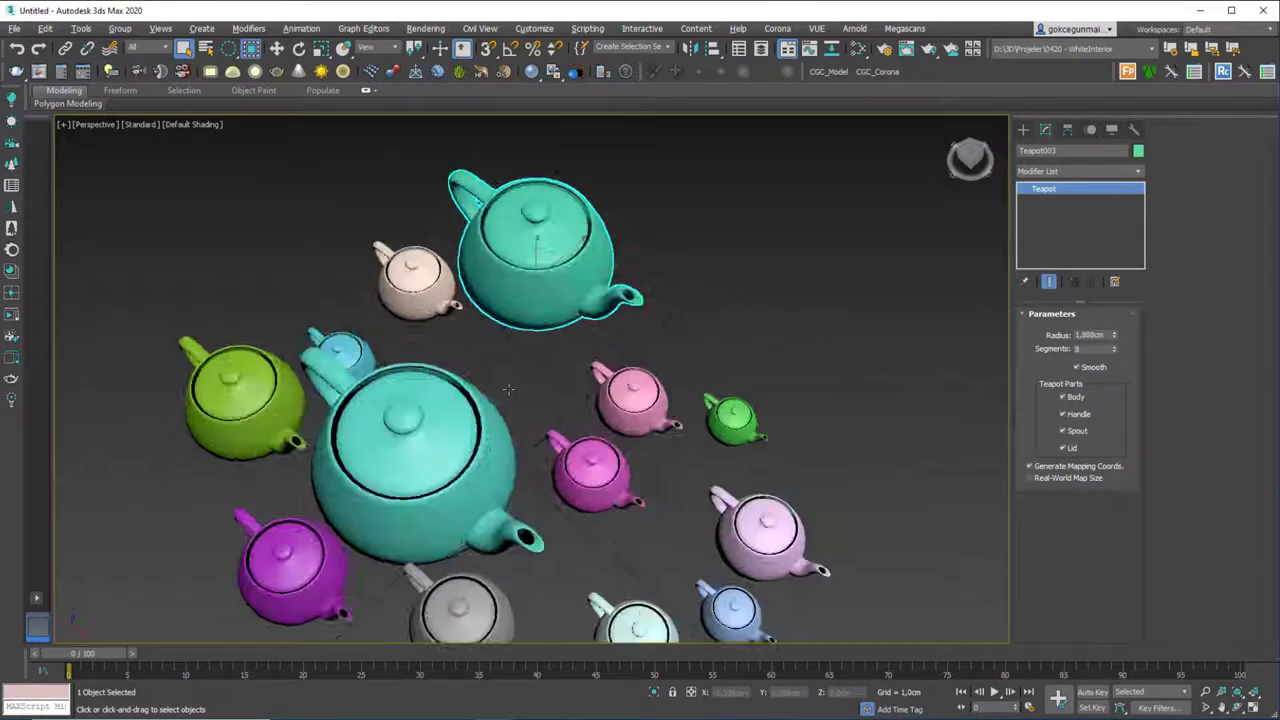
Step: Create a cylinder of about 2.58 cm radius and 5.45 cm height beside the group of teapots
{"action": "left_click", "coordinate": [1023, 129]}
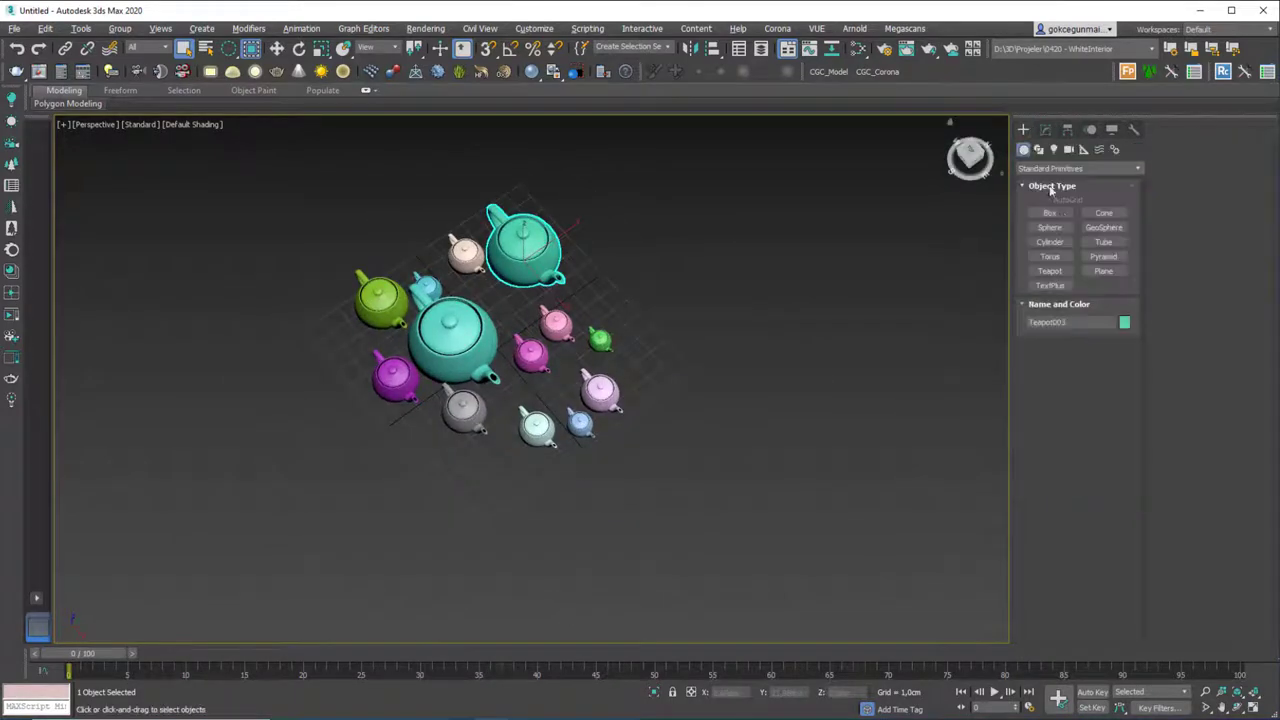
{"action": "left_click", "coordinate": [1050, 242]}
{"action": "left_click_drag", "start_coordinate": [296, 470], "coordinate": [338, 477]}
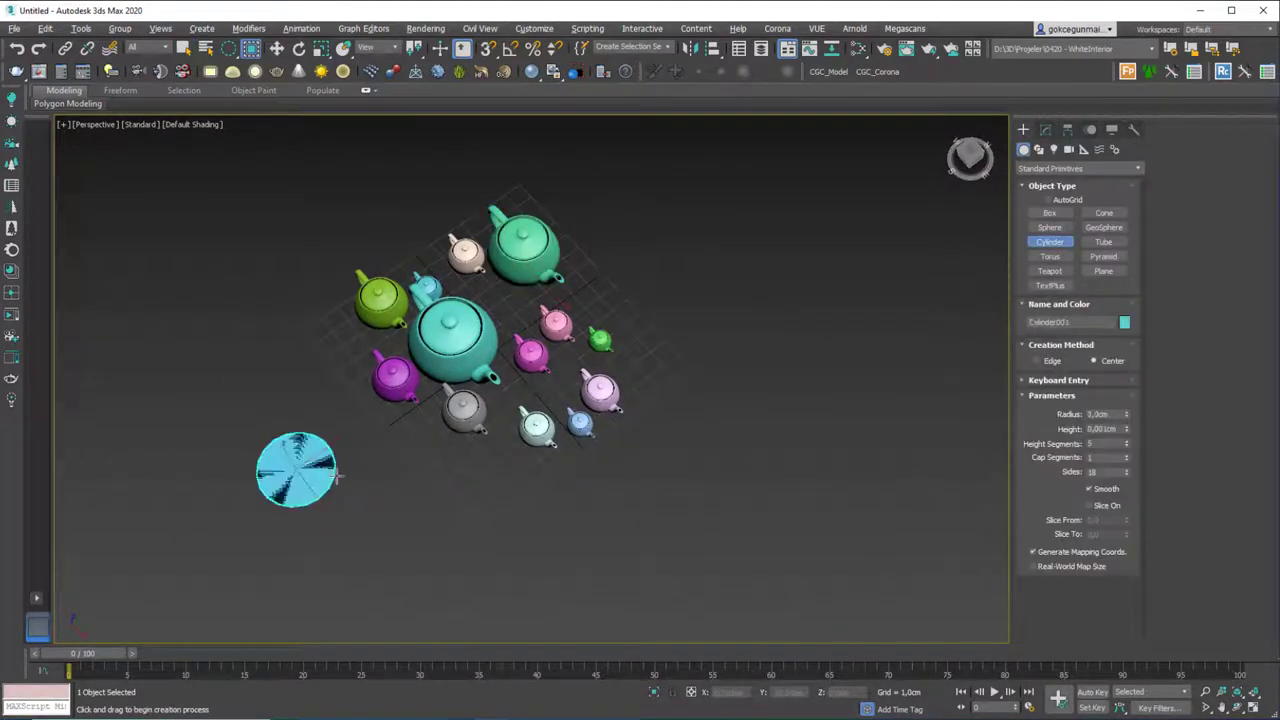
{"action": "left_click", "coordinate": [317, 366]}
{"action": "right_click", "coordinate": [317, 366]}
{"action": "middle_click_drag", "start_coordinate": [317, 366], "coordinate": [448, 421], "text": "alt"}
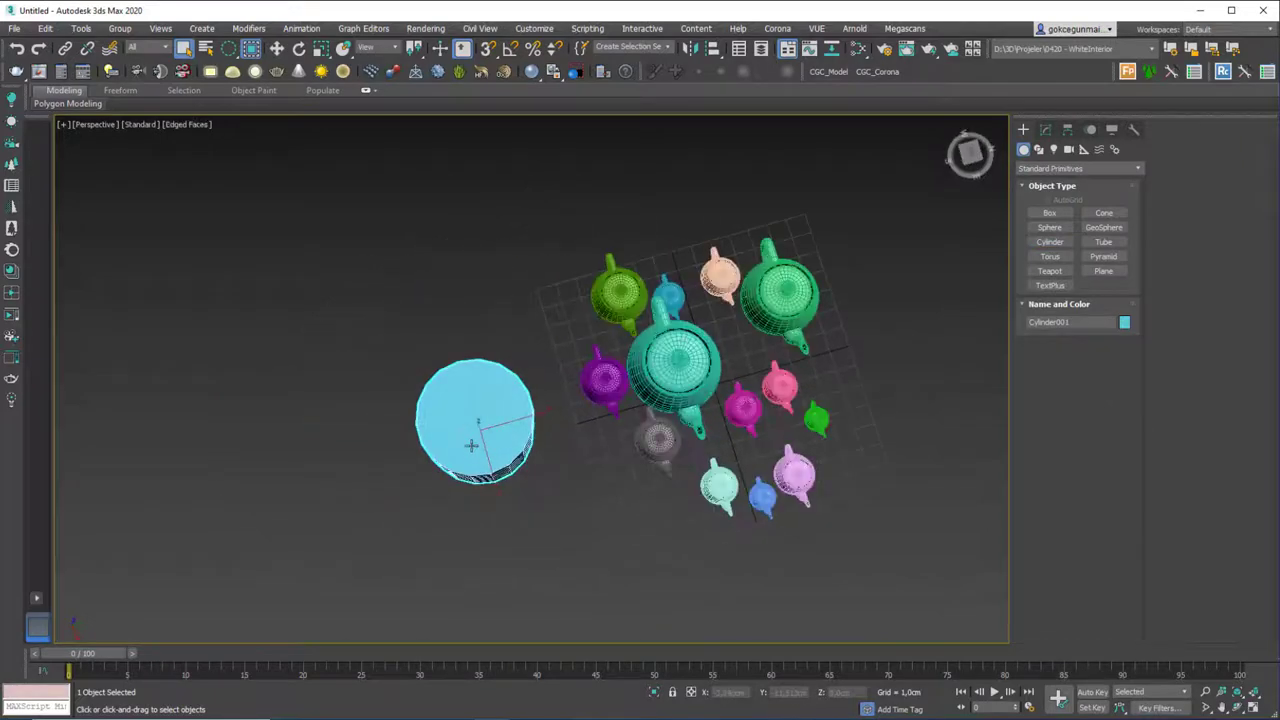
Step: Set the cylinder's cap segments to 3, and show the cylinder framed in the Top view
{"action": "key", "text": "z"}
{"action": "key", "text": "F4"}
{"action": "left_click", "coordinate": [1045, 129]}
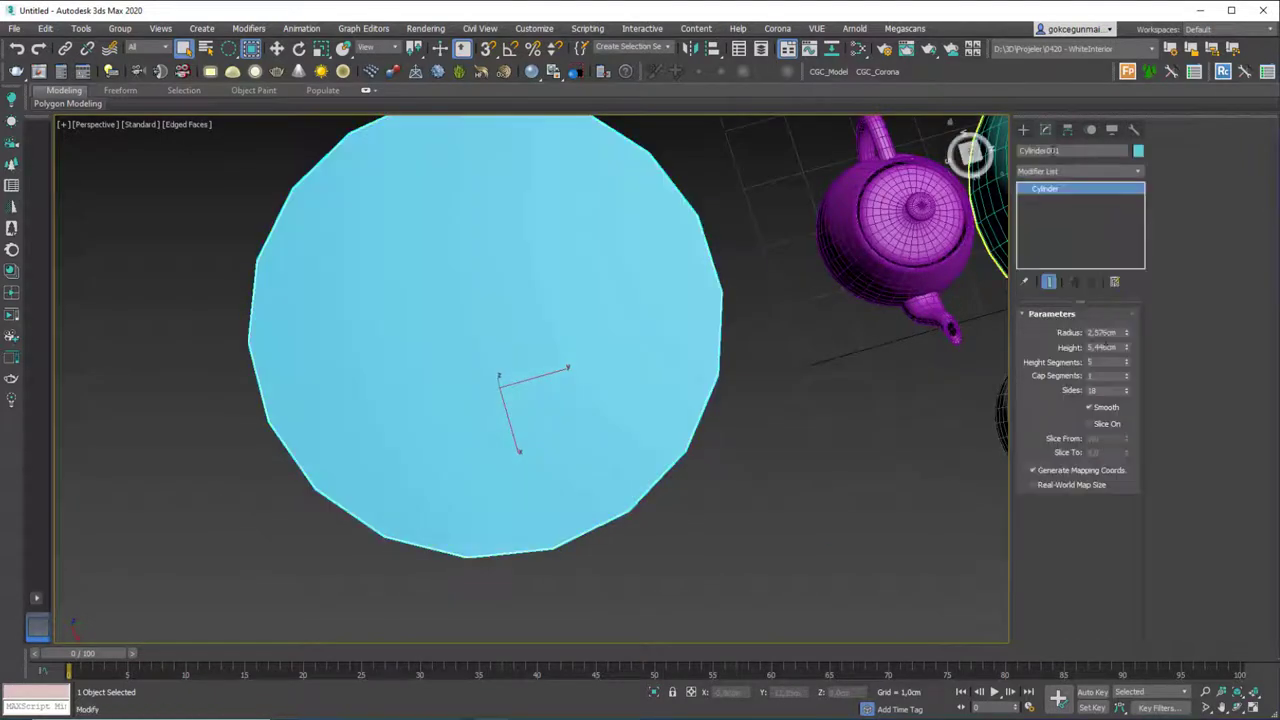
{"action": "left_click", "coordinate": [1126, 373]}
{"action": "left_click", "coordinate": [1126, 373]}
{"action": "middle_click_drag", "start_coordinate": [530, 312], "coordinate": [503, 352], "text": "alt"}
{"action": "key", "text": "t"}
{"action": "scroll", "coordinate": [514, 318], "scroll_direction": "down", "scroll_amount": 4}
{"action": "scroll", "coordinate": [520, 300], "scroll_direction": "up", "scroll_amount": 4}
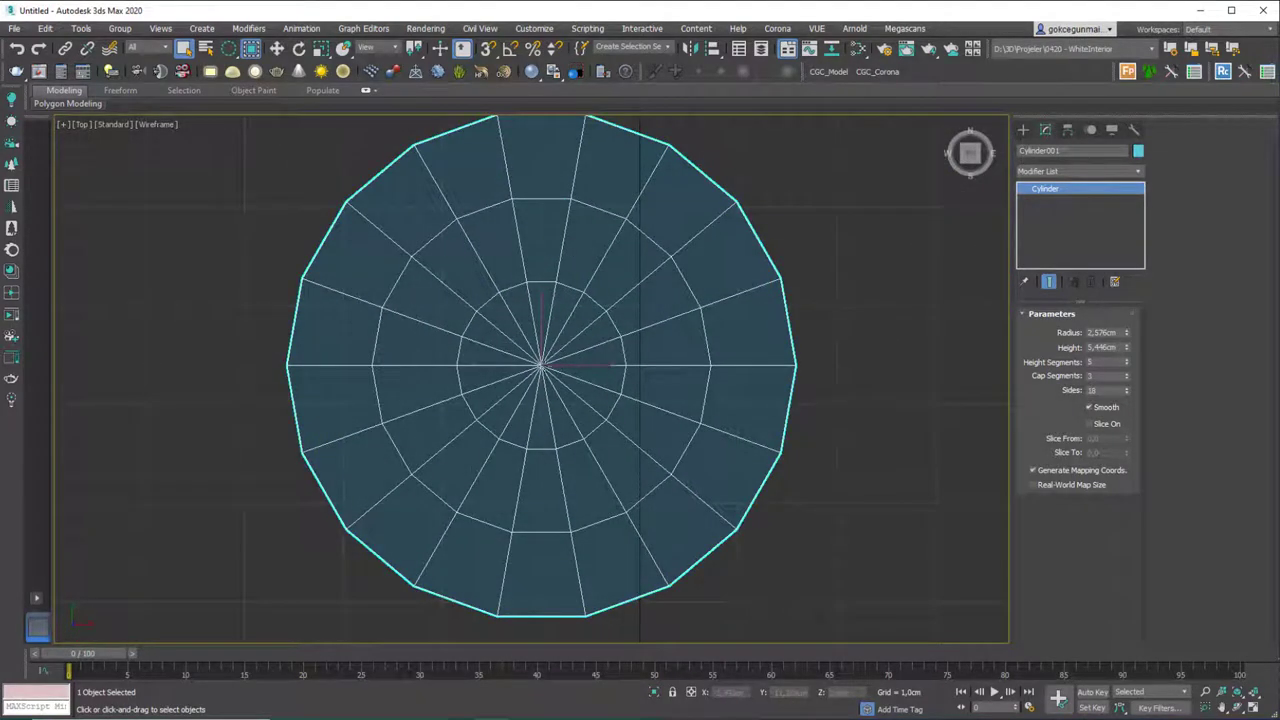
Step: Add an Edit Poly modifier to the cylinder, and select the middle ring of cap polygons at polygon level
{"action": "key", "text": "e"}
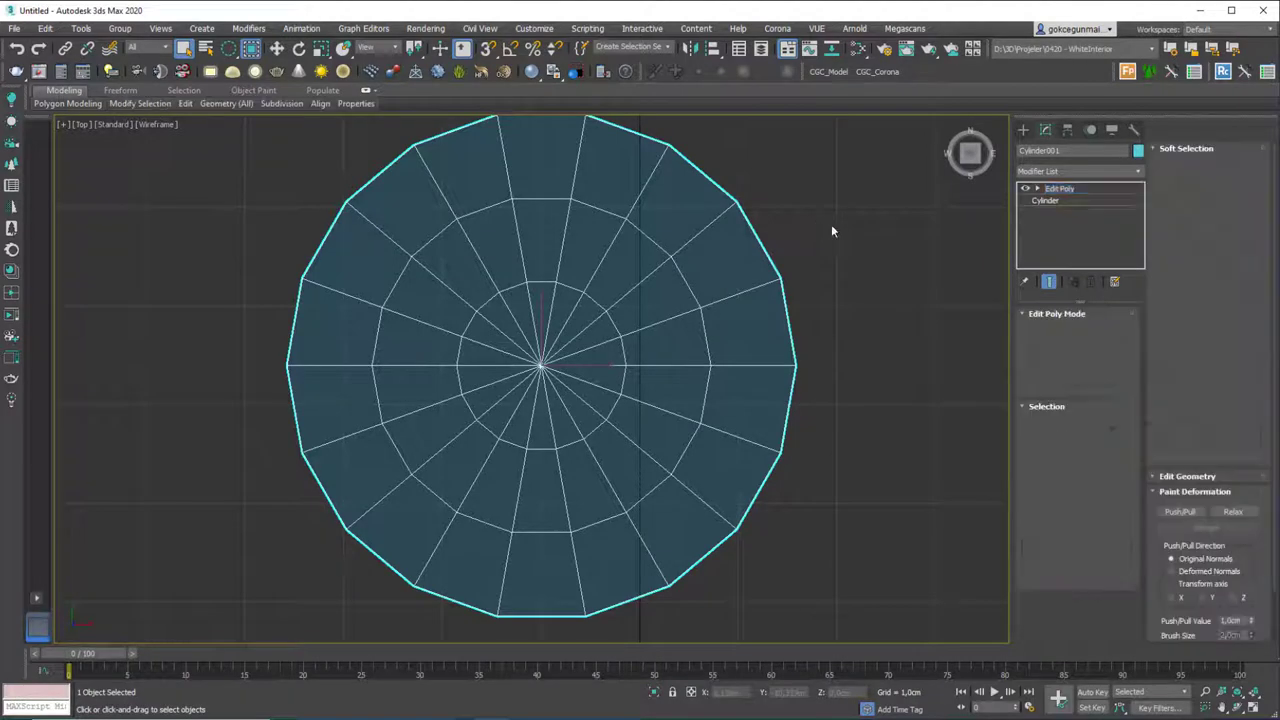
{"action": "key", "text": "4"}
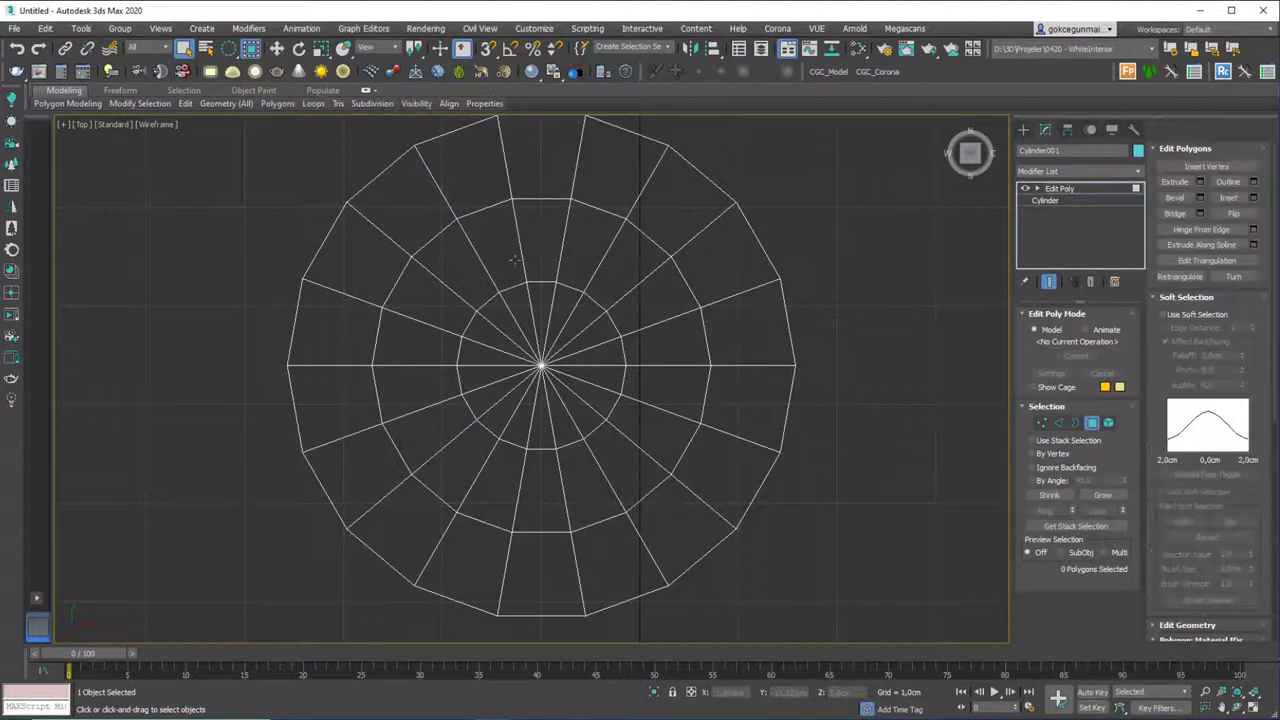
{"action": "left_click", "coordinate": [535, 245]}
{"action": "left_click", "coordinate": [499, 237], "text": "shift"}
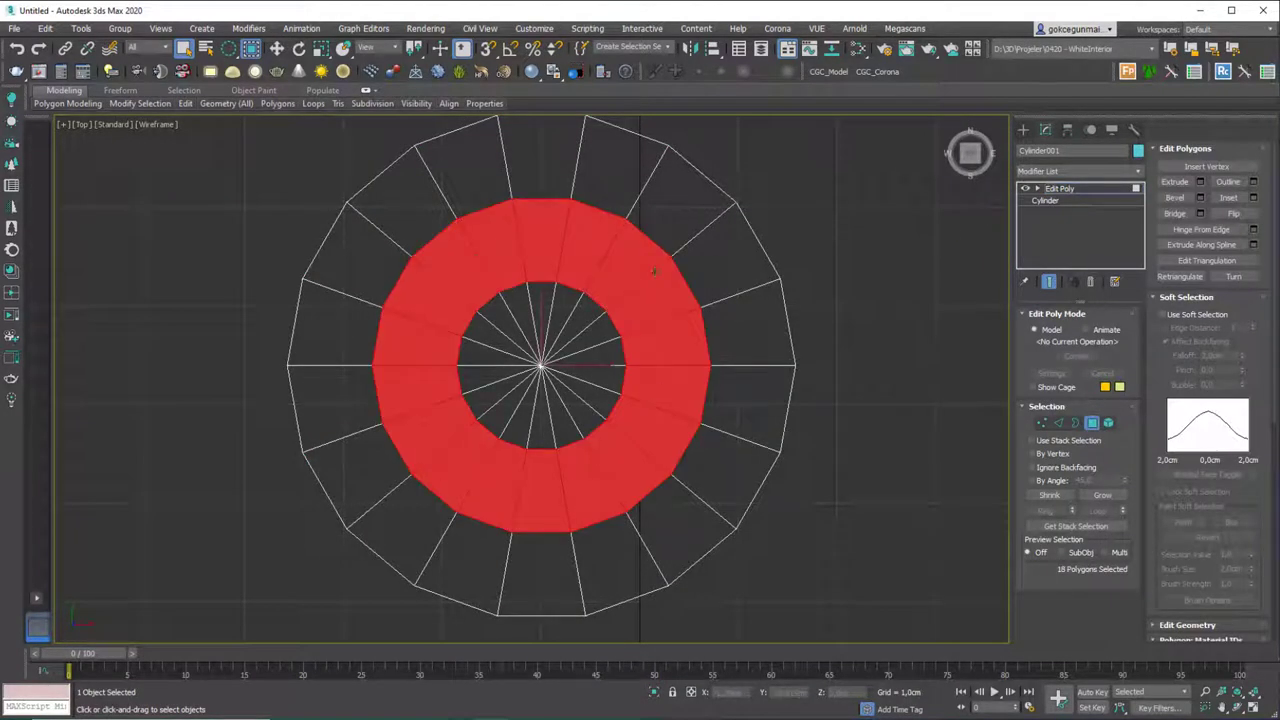
Step: Clear and reselect the middle ring of cap polygons, and replace it with a single triangular polygon at the cap's centre
{"action": "left_click", "coordinate": [846, 180]}
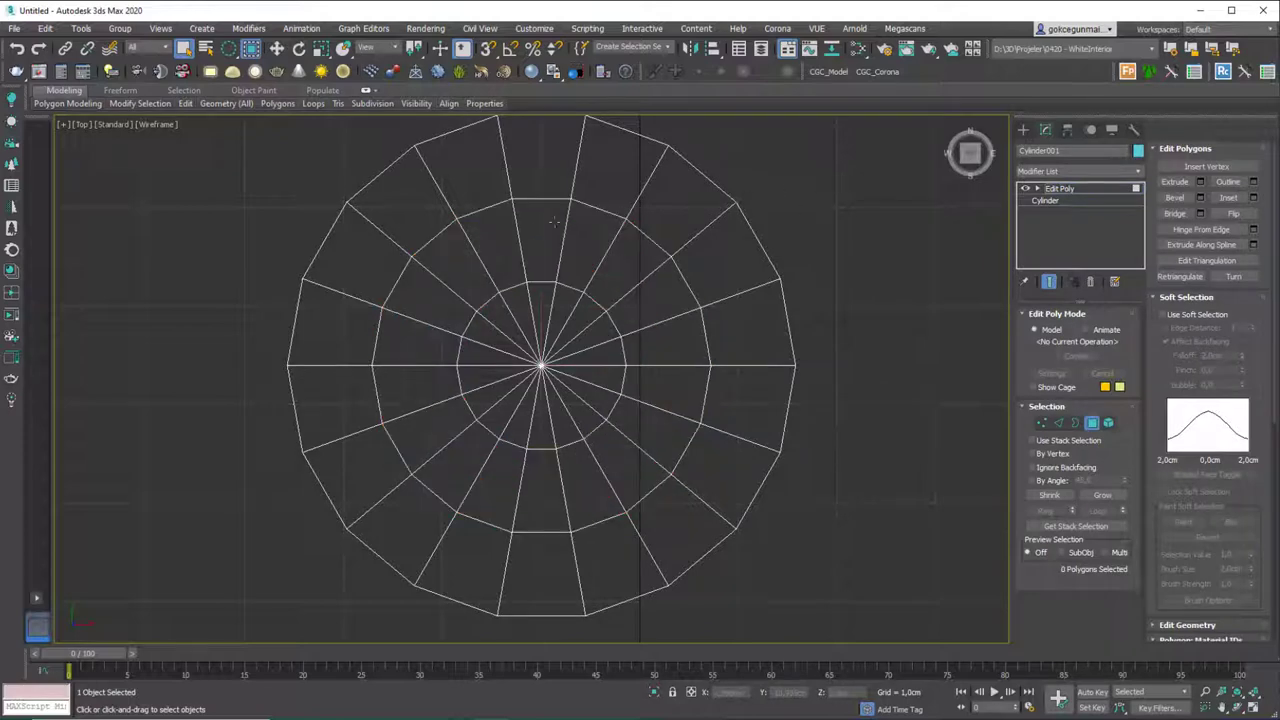
{"action": "left_click", "coordinate": [541, 231]}
{"action": "left_click", "coordinate": [503, 249], "text": "shift"}
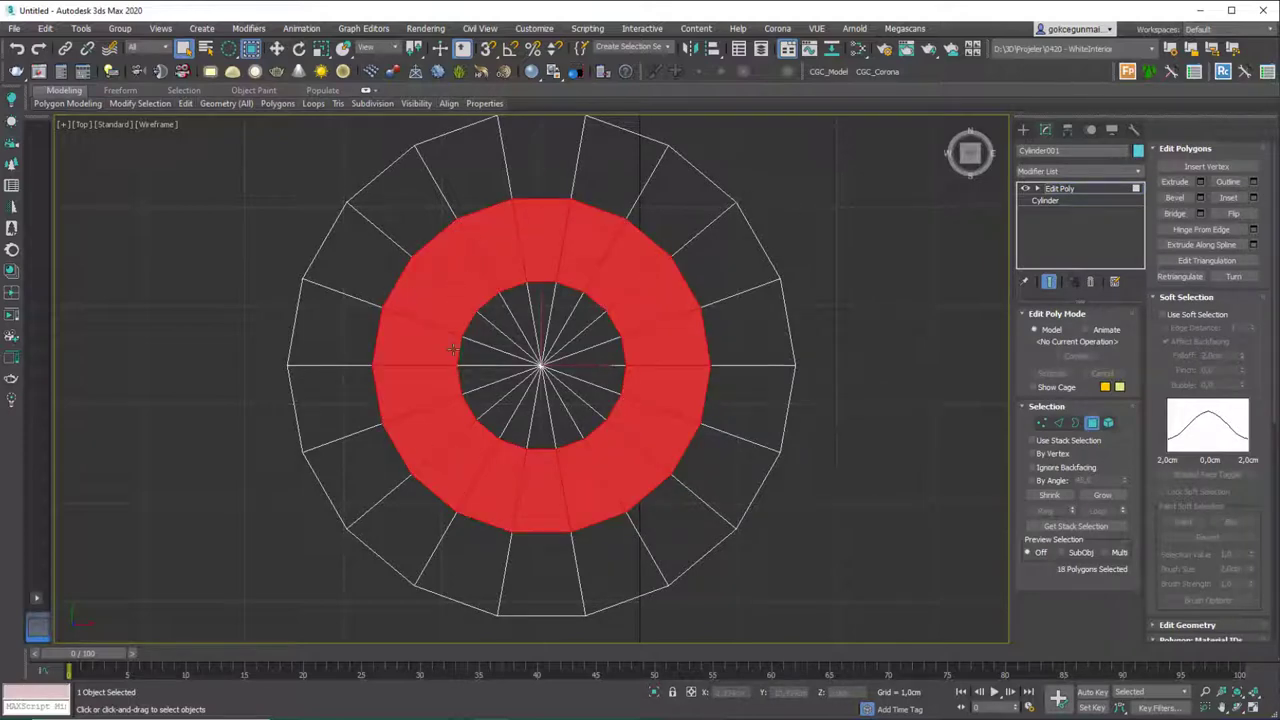
{"action": "left_click", "coordinate": [537, 305]}
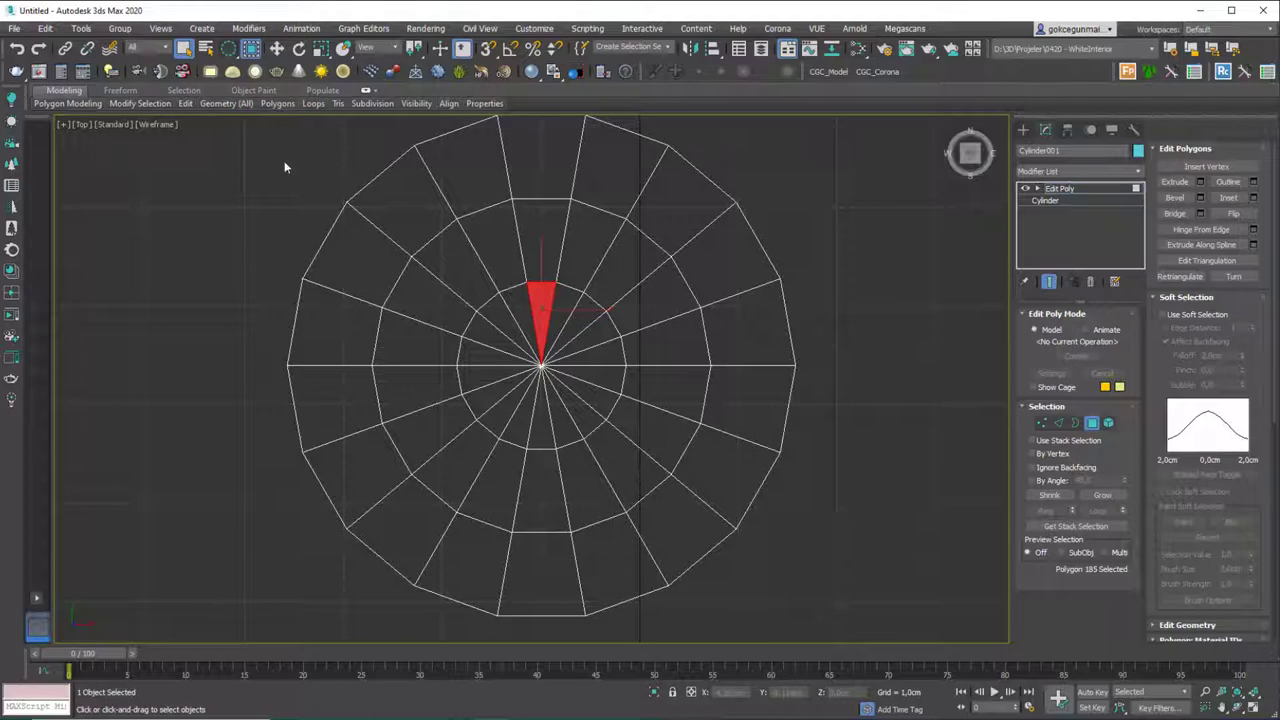
Step: Switch the circular region from Window to Crossing mode, and select the centre polygons of both cylinder caps
{"action": "left_click_drag", "start_coordinate": [549, 363], "coordinate": [574, 451]}
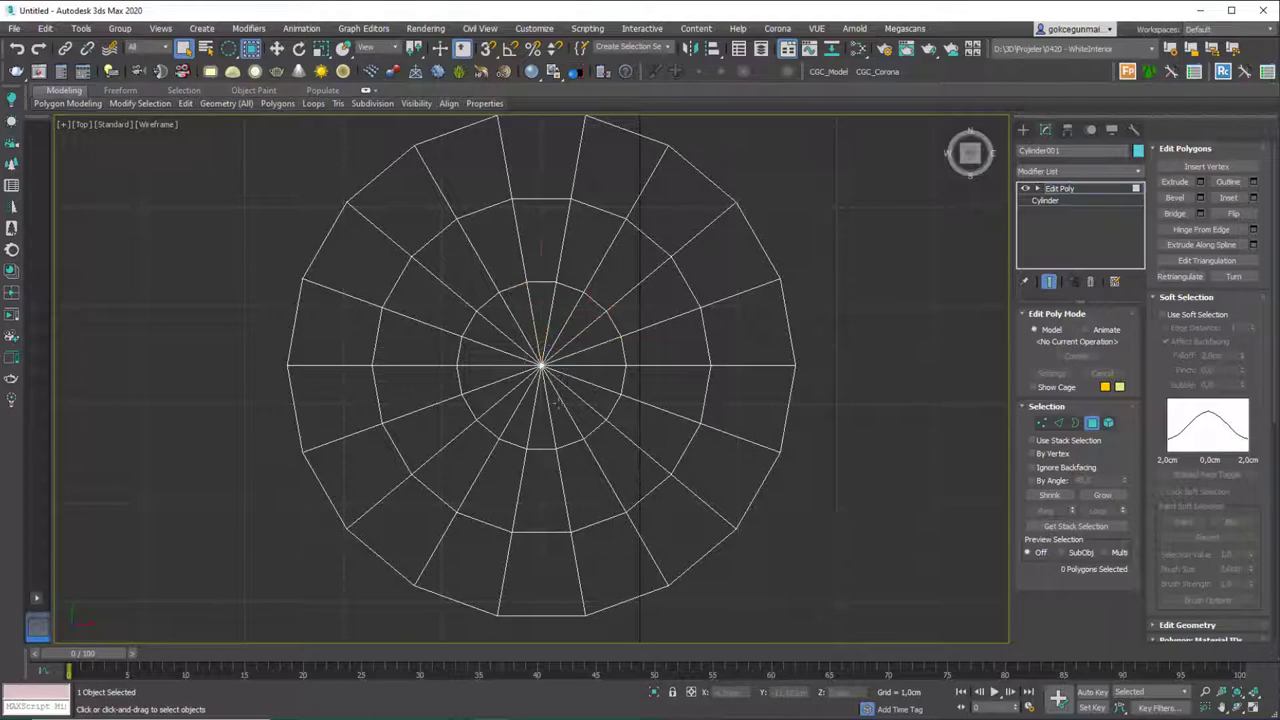
{"action": "left_click", "coordinate": [550, 372]}
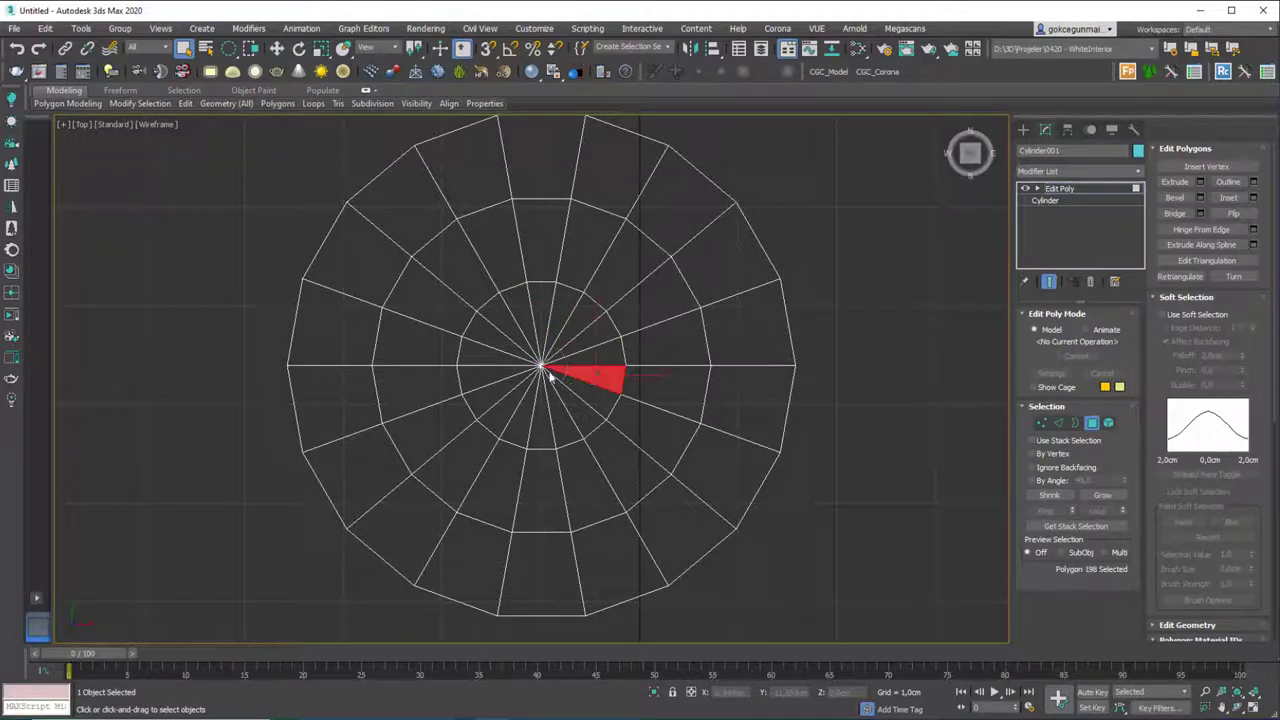
{"action": "left_click", "coordinate": [577, 427], "text": "shift"}
{"action": "middle_click_drag", "start_coordinate": [577, 427], "coordinate": [519, 370], "text": "alt"}
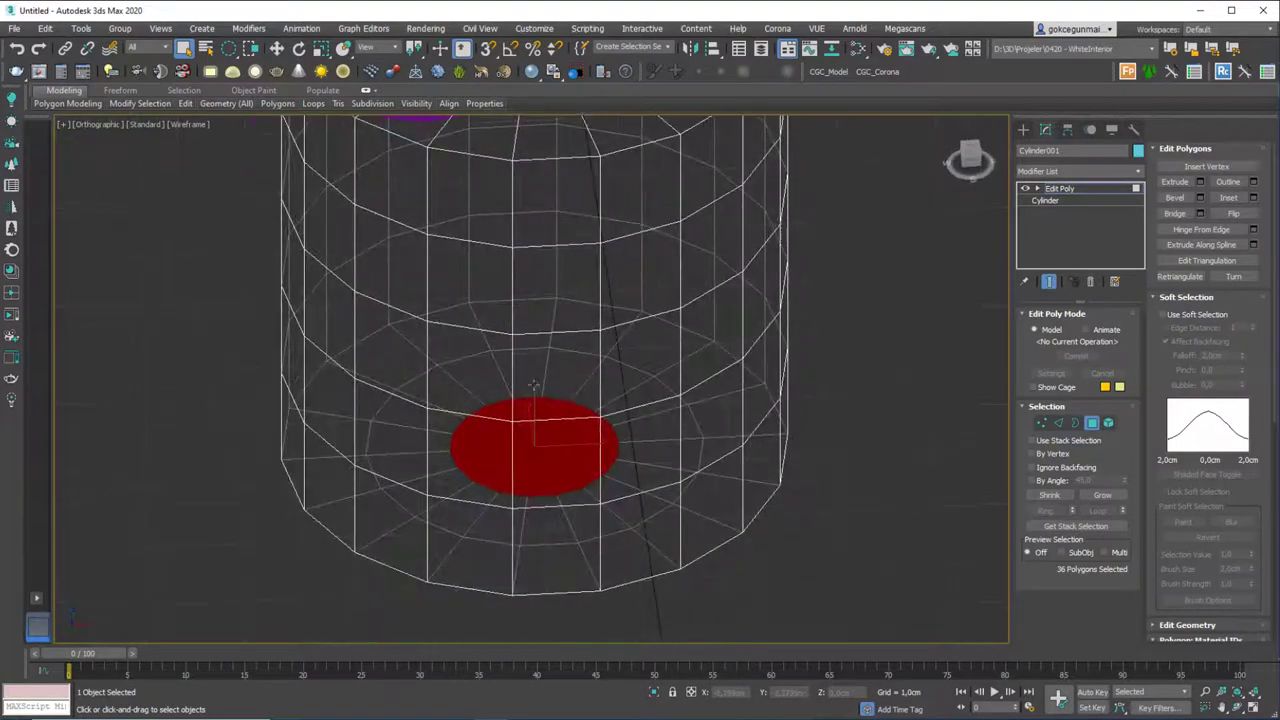
Step: Remove the bottom cap's centre polygons from the selection, keeping those of the top cap
{"action": "left_click_drag", "start_coordinate": [536, 442], "coordinate": [532, 449], "text": "alt"}
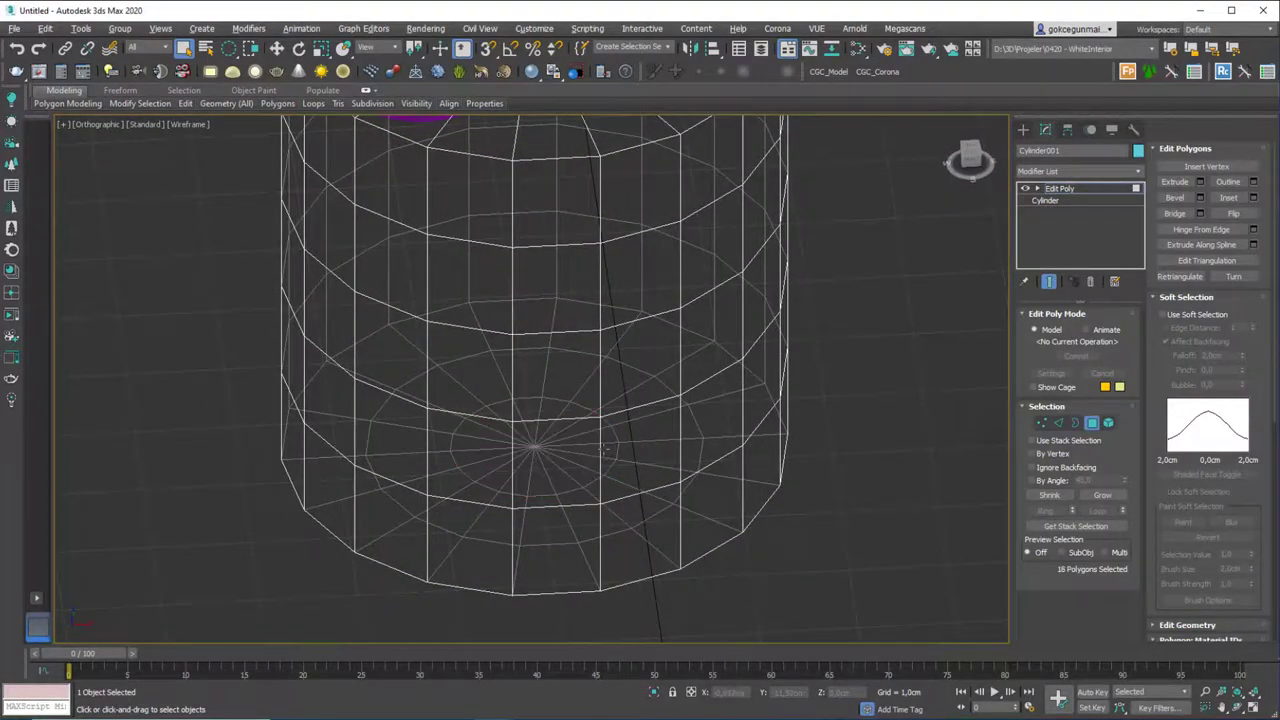
{"action": "middle_click_drag", "start_coordinate": [532, 449], "coordinate": [523, 493]}
{"action": "scroll", "coordinate": [525, 390], "scroll_direction": "down", "scroll_amount": 7}
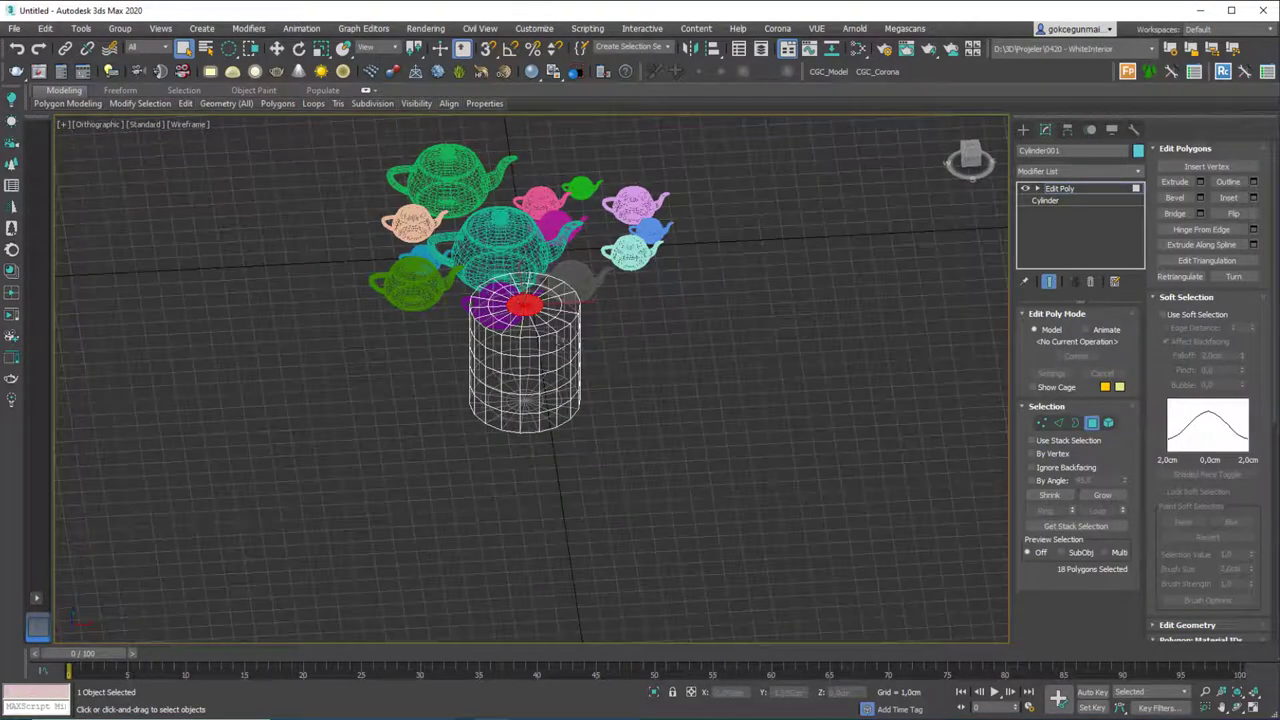
Step: In the Top view, clear the selection, and select only the top cap's centre polygons with Ignore Backfacing turned on
{"action": "key", "text": "t"}
{"action": "key", "text": "z"}
{"action": "left_click", "coordinate": [837, 234]}
{"action": "scroll", "coordinate": [615, 277], "scroll_direction": "down", "scroll_amount": 5}
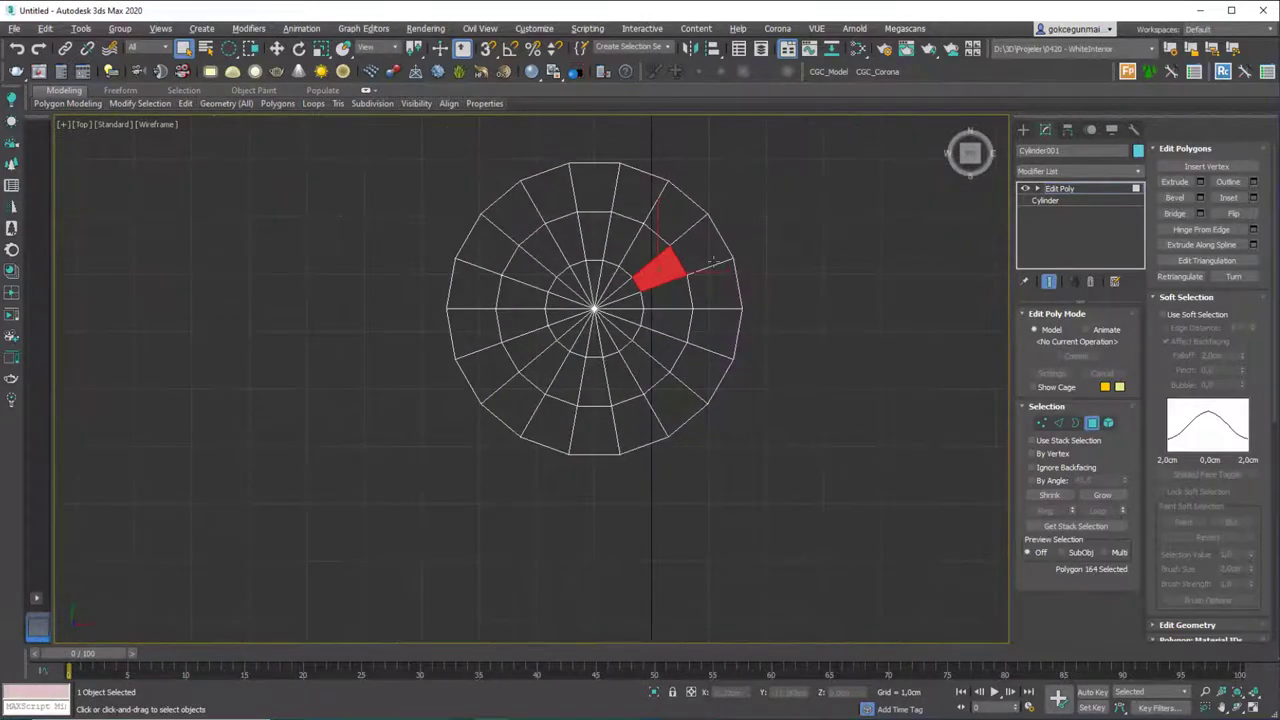
{"action": "left_click", "coordinate": [790, 238]}
{"action": "scroll", "coordinate": [587, 293], "scroll_direction": "up", "scroll_amount": 3}
{"action": "scroll", "coordinate": [574, 277], "scroll_direction": "up", "scroll_amount": 3}
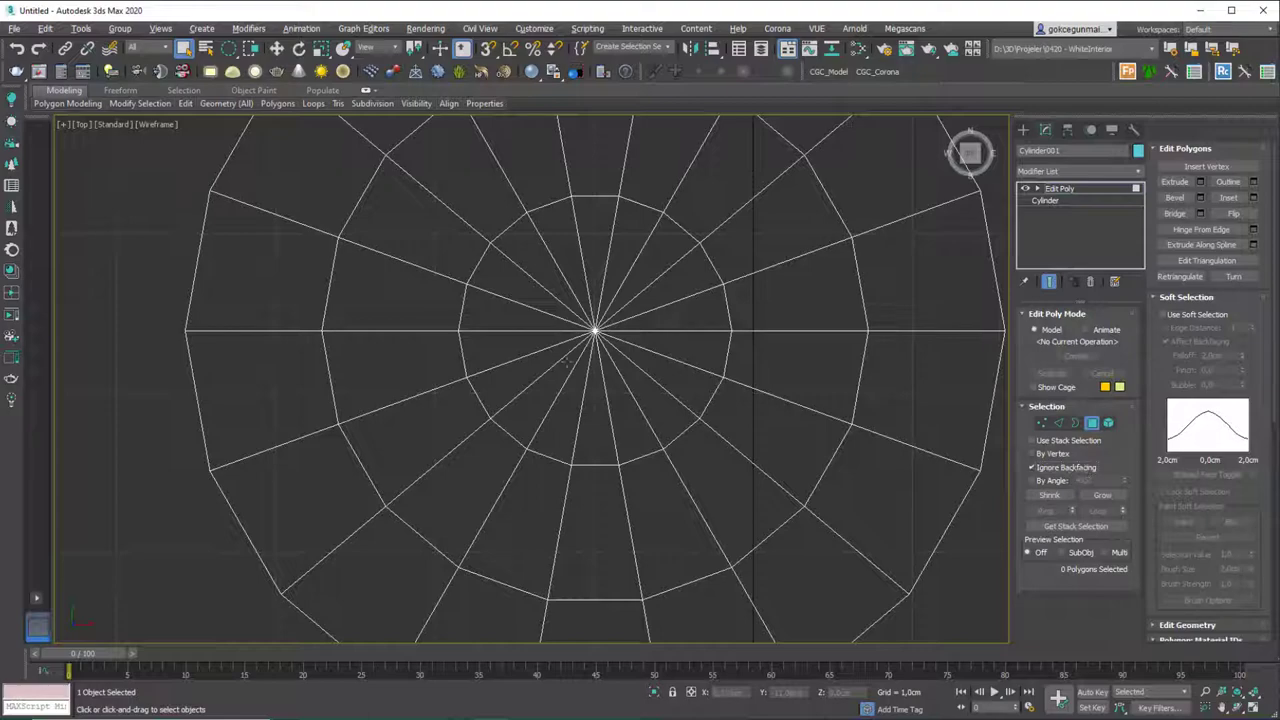
{"action": "left_click", "coordinate": [598, 344]}
{"action": "left_click", "coordinate": [630, 345], "text": "shift"}
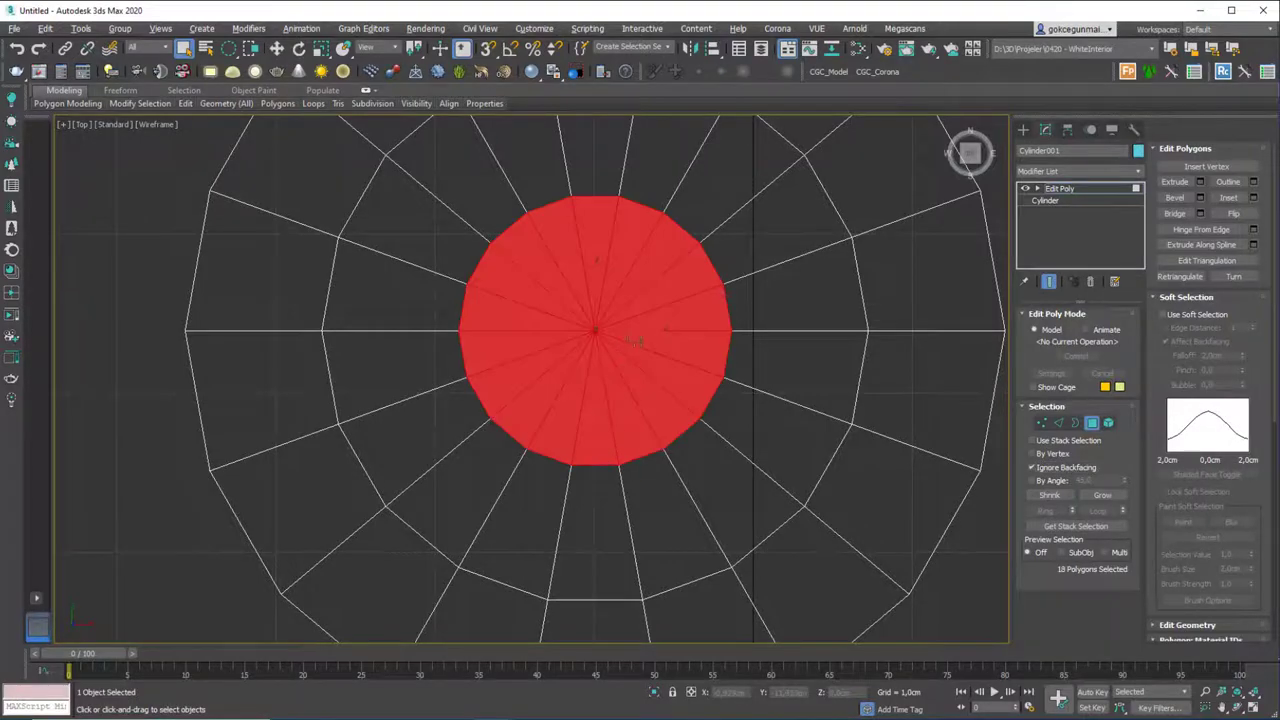
Step: In the Top view, grow the top cap's polygon selection outward by one ring
{"action": "middle_click_drag", "start_coordinate": [634, 341], "coordinate": [643, 406], "text": "alt"}
{"action": "scroll", "coordinate": [643, 406], "scroll_direction": "down", "scroll_amount": 3}
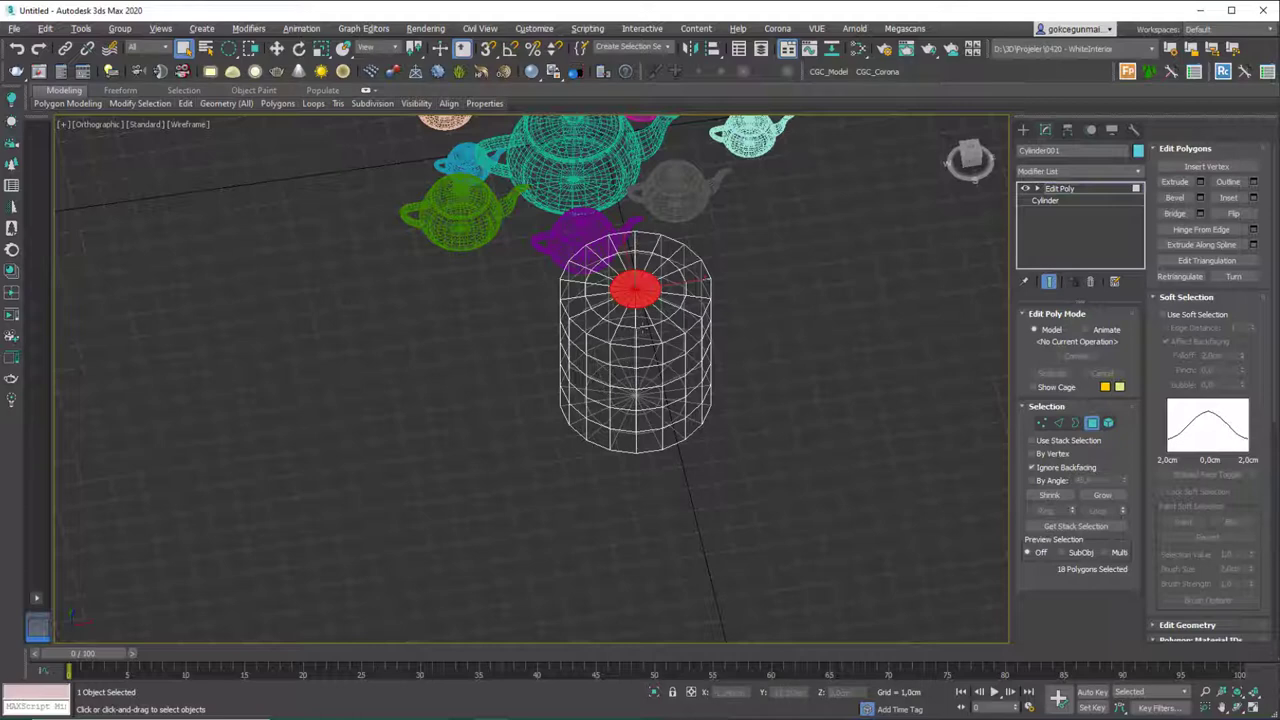
{"action": "middle_click_drag", "start_coordinate": [605, 395], "coordinate": [641, 297], "text": "alt"}
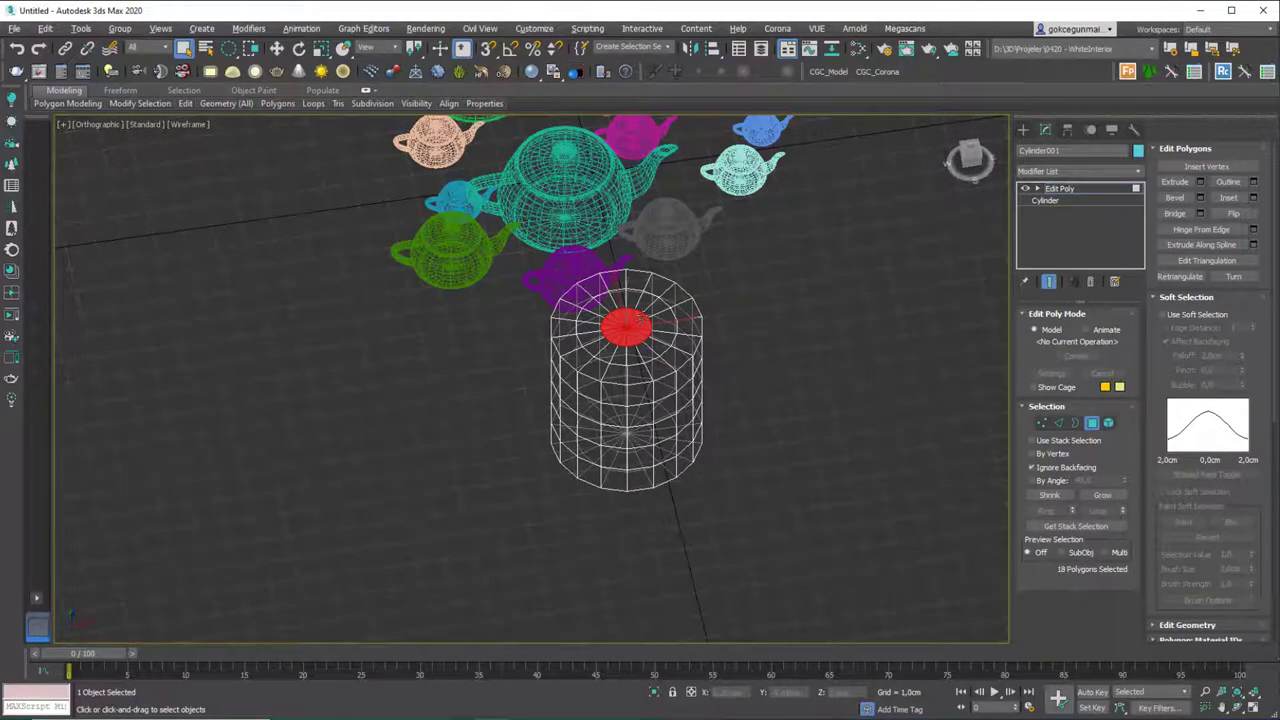
{"action": "key", "text": "t"}
{"action": "key", "text": "z"}
{"action": "scroll", "coordinate": [629, 338], "scroll_direction": "down", "scroll_amount": 5}
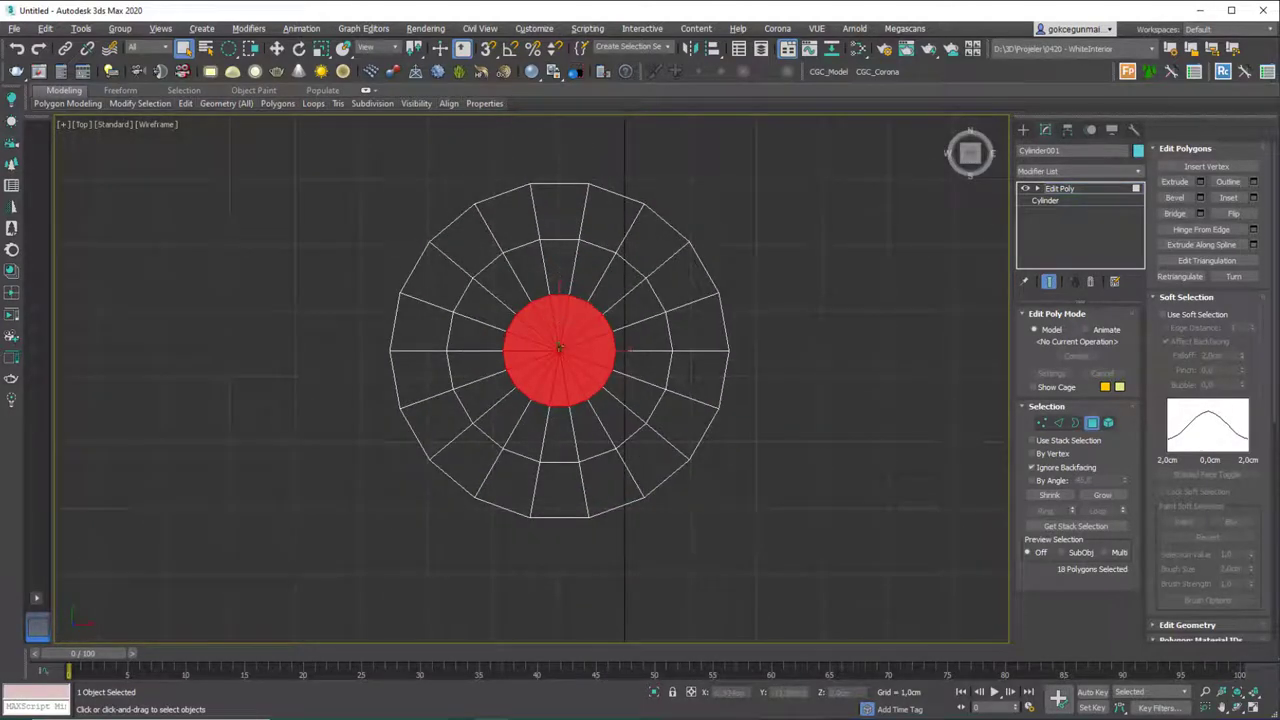
{"action": "key", "text": "ctrl+Page_Up"}
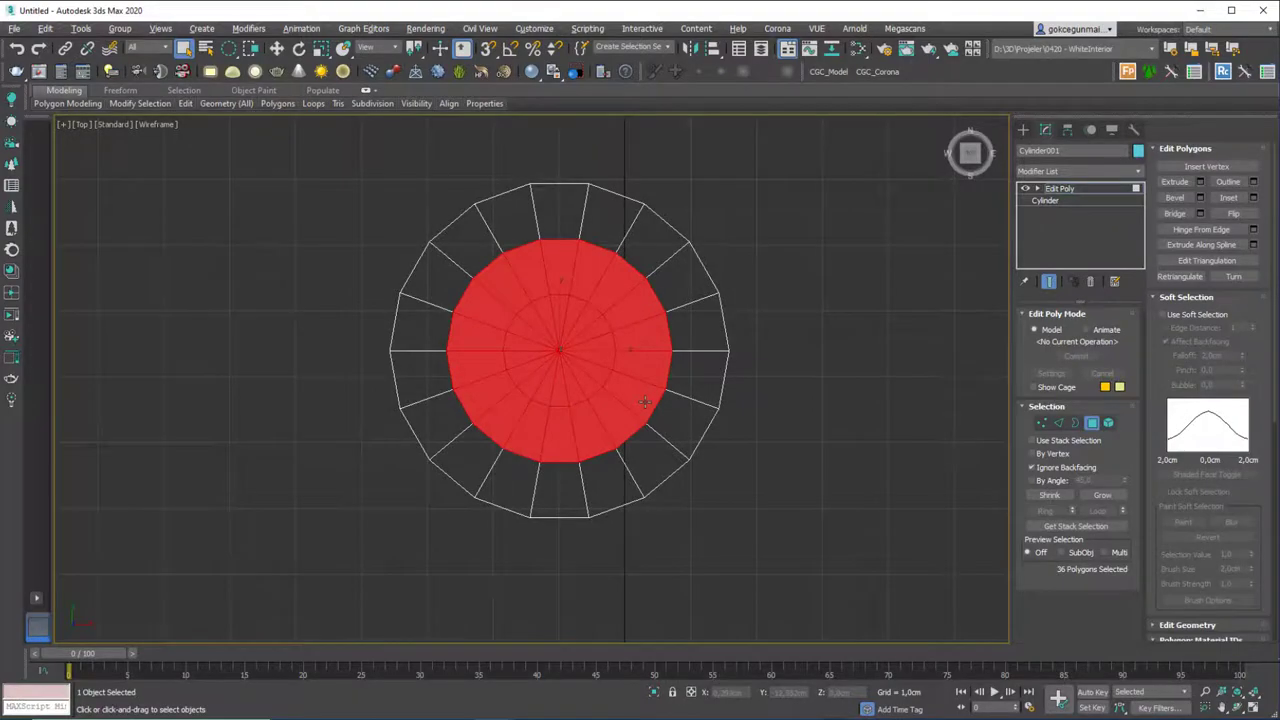
{"action": "middle_click_drag", "start_coordinate": [621, 415], "coordinate": [592, 295], "text": "alt"}
{"action": "scroll", "coordinate": [622, 236], "scroll_direction": "down", "scroll_amount": 5}
{"action": "scroll", "coordinate": [606, 282], "scroll_direction": "up", "scroll_amount": 2}
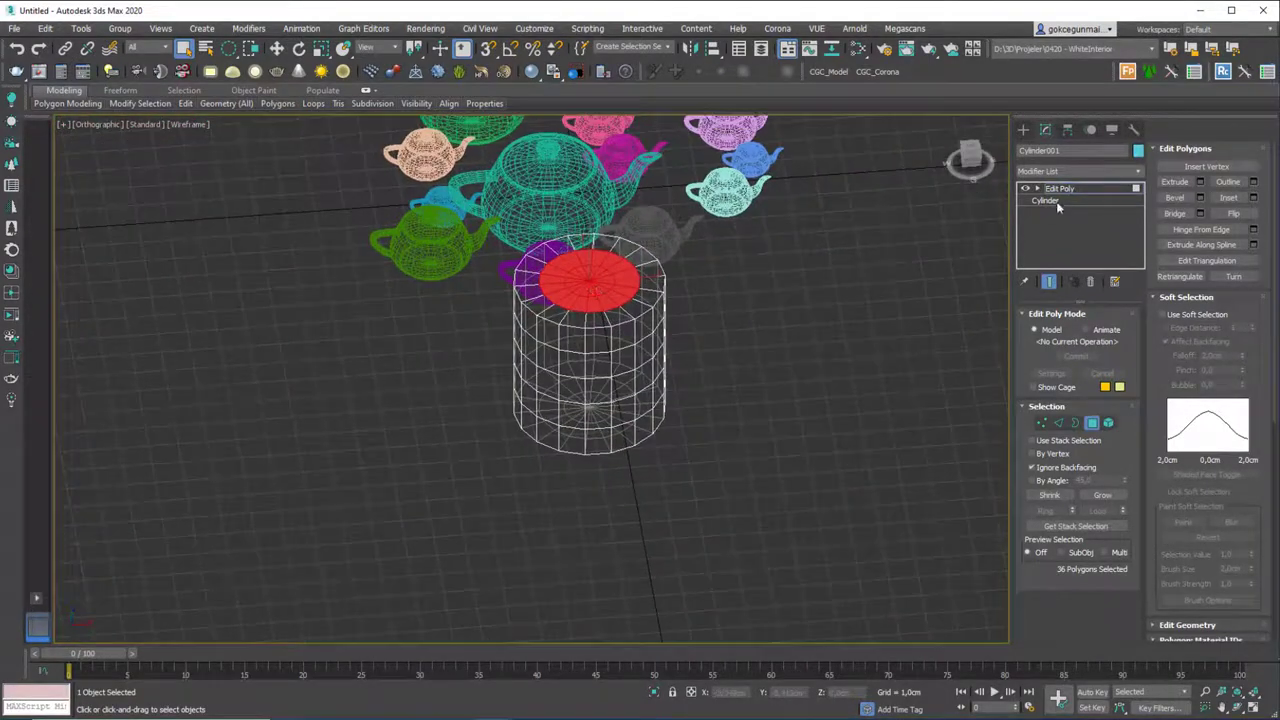
Step: Delete the cylinder and show the teapots in the Perspective view
{"action": "left_click", "coordinate": [1058, 189]}
{"action": "key", "text": "Delete"}
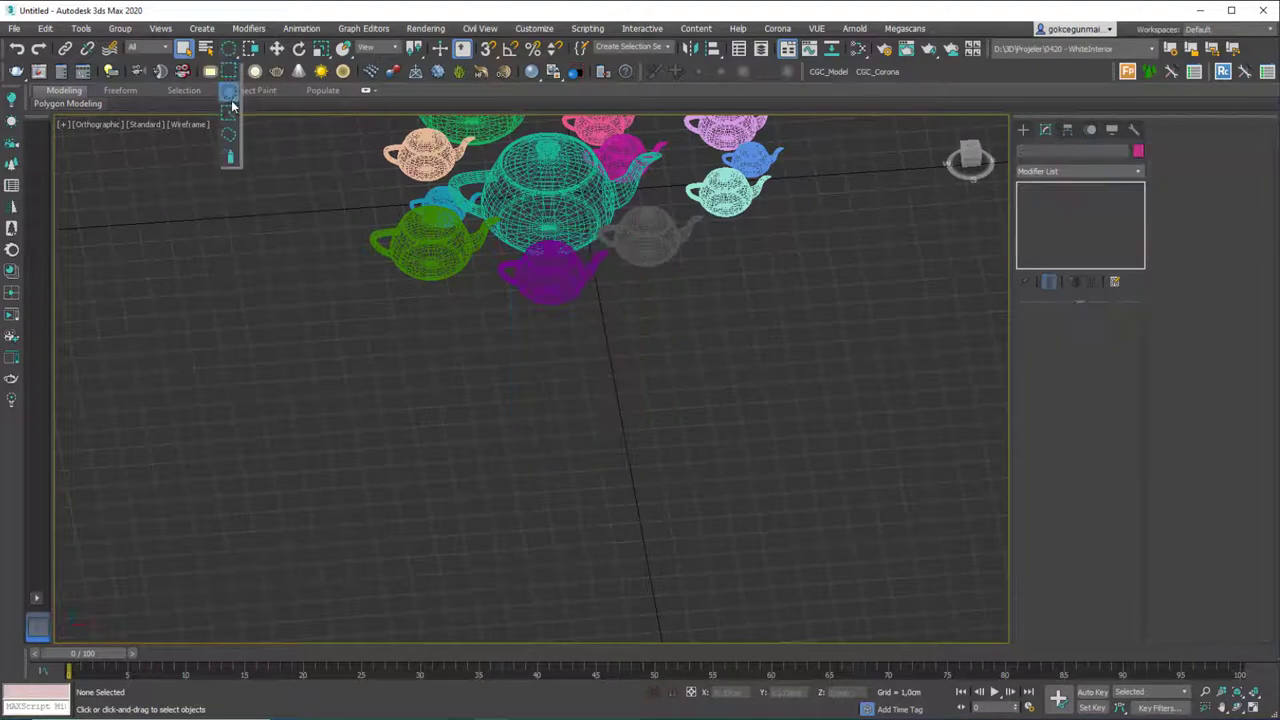
{"action": "mouse_move", "coordinate": [530, 300]}
{"action": "middle_mouse_down", "text": "alt"}
{"action": "mouse_move", "coordinate": [569, 339]}
{"action": "mouse_move", "coordinate": [644, 236]}
{"action": "middle_mouse_up", "text": "alt"}
{"action": "key", "text": "p"}
{"action": "key", "text": "z"}
{"action": "scroll", "coordinate": [716, 219], "scroll_direction": "up", "scroll_amount": 3}
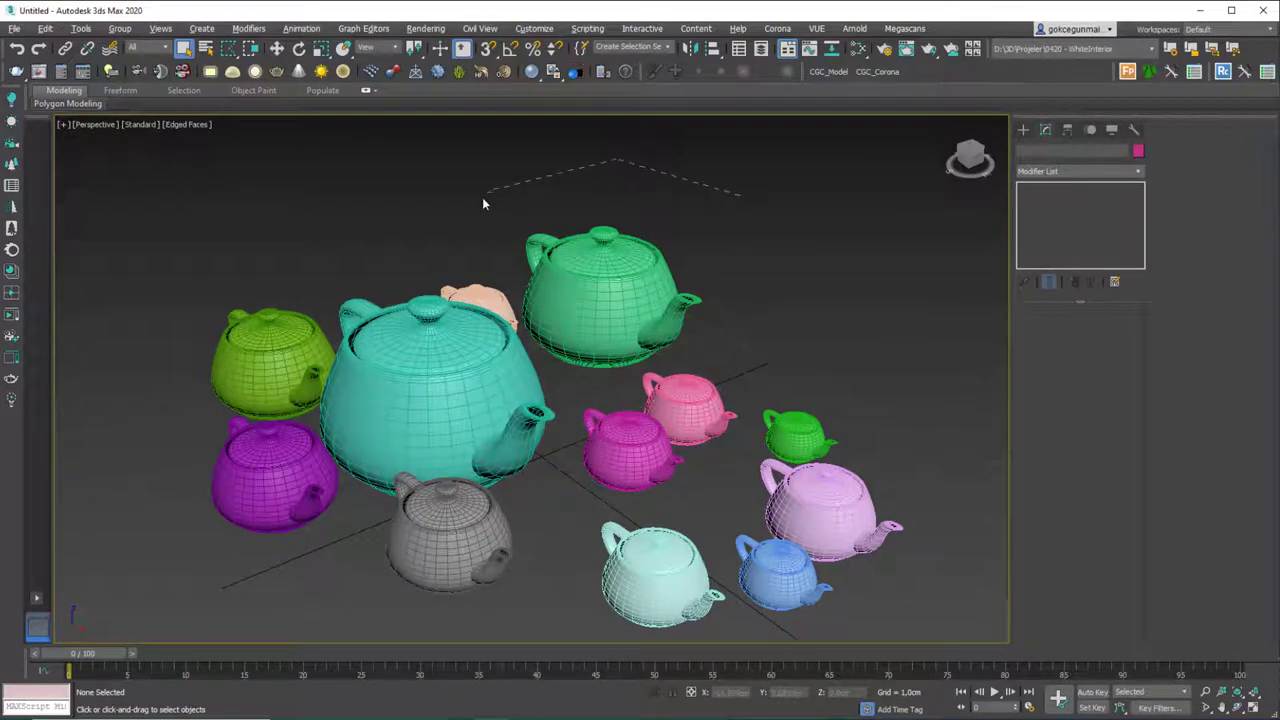
Step: With fence-shaped regions, select the large green rear teapot alone, and replace it with the grey teapot and the six small ones beside it
{"action": "mouse_move", "coordinate": [399, 245]}
{"action": "left_mouse_down"}
{"action": "mouse_move", "coordinate": [489, 286]}
{"action": "mouse_move", "coordinate": [530, 348]}
{"action": "left_mouse_up"}
{"action": "mouse_move", "coordinate": [645, 377]}
{"action": "left_mouse_down"}
{"action": "mouse_move", "coordinate": [757, 328]}
{"action": "mouse_move", "coordinate": [780, 247]}
{"action": "mouse_move", "coordinate": [757, 329]}
{"action": "left_mouse_up"}
{"action": "left_click_drag", "start_coordinate": [740, 195], "coordinate": [738, 196]}
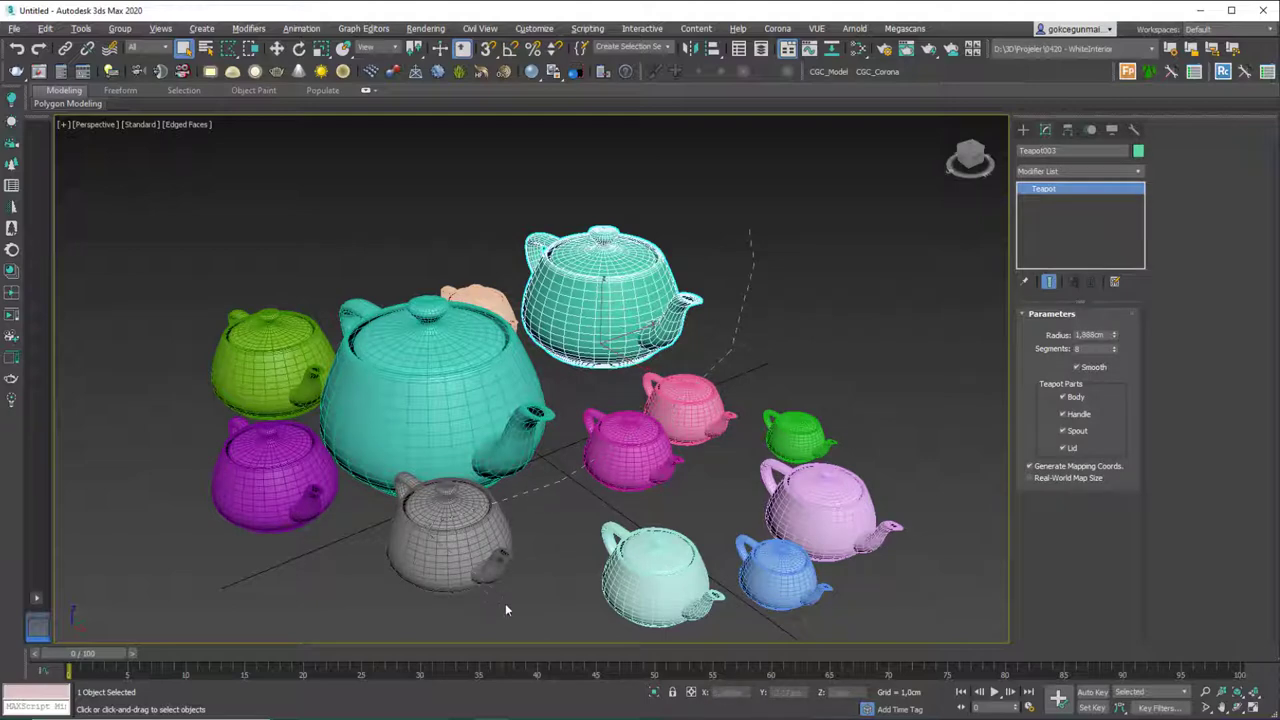
{"action": "mouse_move", "coordinate": [505, 610]}
{"action": "left_mouse_down"}
{"action": "mouse_move", "coordinate": [700, 592]}
{"action": "mouse_move", "coordinate": [845, 560]}
{"action": "left_mouse_up"}
{"action": "left_click_drag", "start_coordinate": [748, 237], "coordinate": [553, 460]}
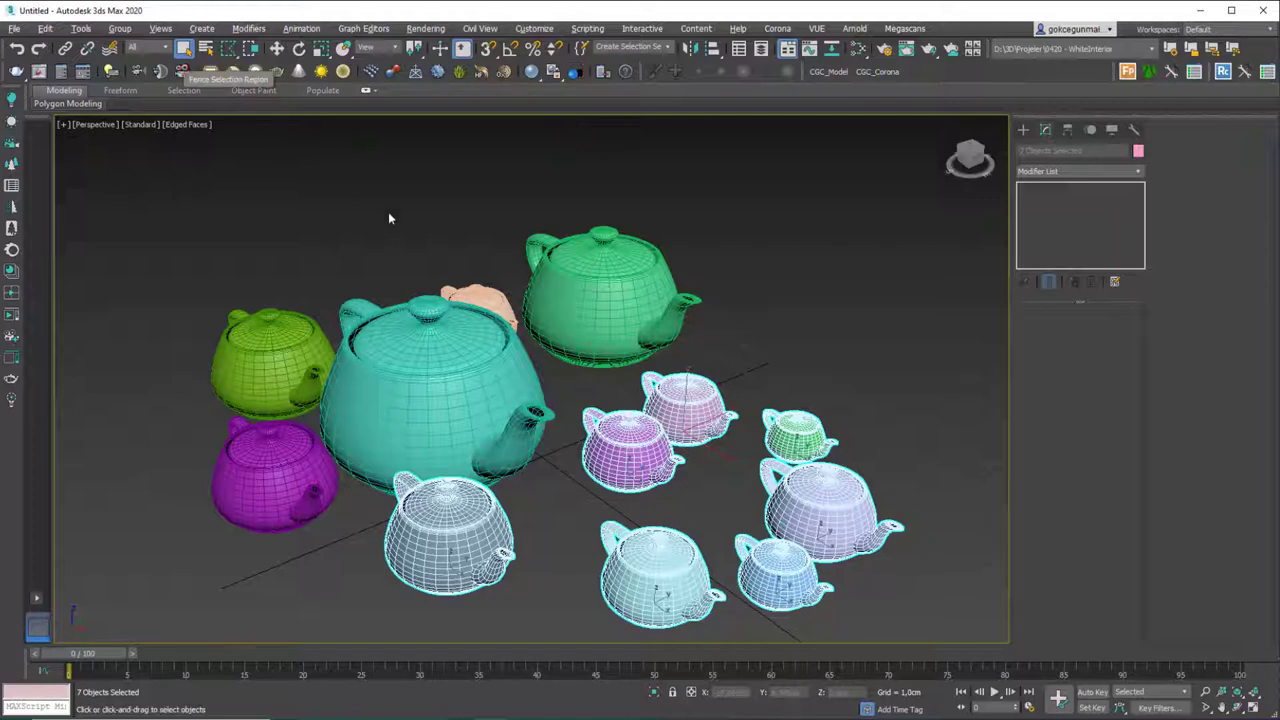
Step: Create a plane about 22.3 cm long and 26.3 cm wide in the empty area beside the teapots
{"action": "scroll", "coordinate": [600, 330], "scroll_direction": "down", "scroll_amount": 5}
{"action": "middle_click_drag", "start_coordinate": [676, 423], "coordinate": [586, 340], "text": "alt"}
{"action": "scroll", "coordinate": [586, 340], "scroll_direction": "down", "scroll_amount": 3}
{"action": "left_click", "coordinate": [1023, 129]}
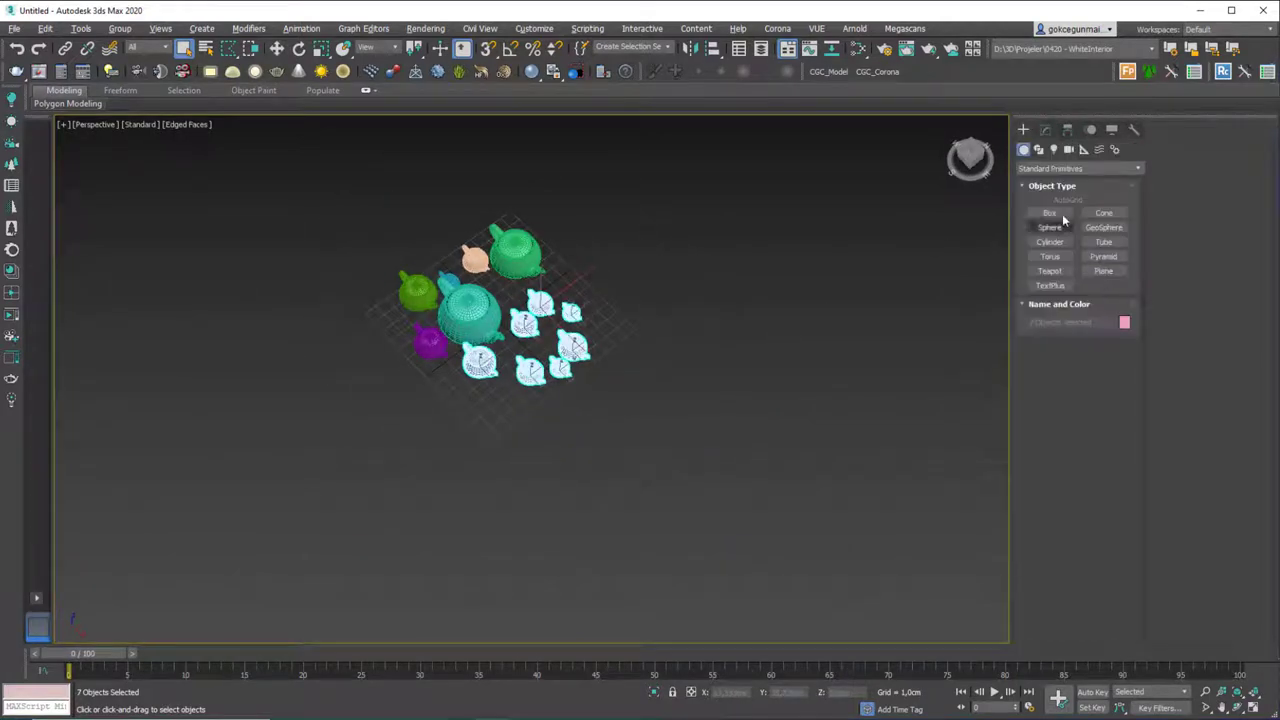
{"action": "left_click", "coordinate": [1109, 275]}
{"action": "middle_click_drag", "start_coordinate": [759, 333], "coordinate": [575, 249]}
{"action": "mouse_move", "coordinate": [623, 199]}
{"action": "left_mouse_down"}
{"action": "mouse_move", "coordinate": [706, 594]}
{"action": "mouse_move", "coordinate": [654, 650]}
{"action": "left_mouse_up"}
{"action": "right_click", "coordinate": [634, 540]}
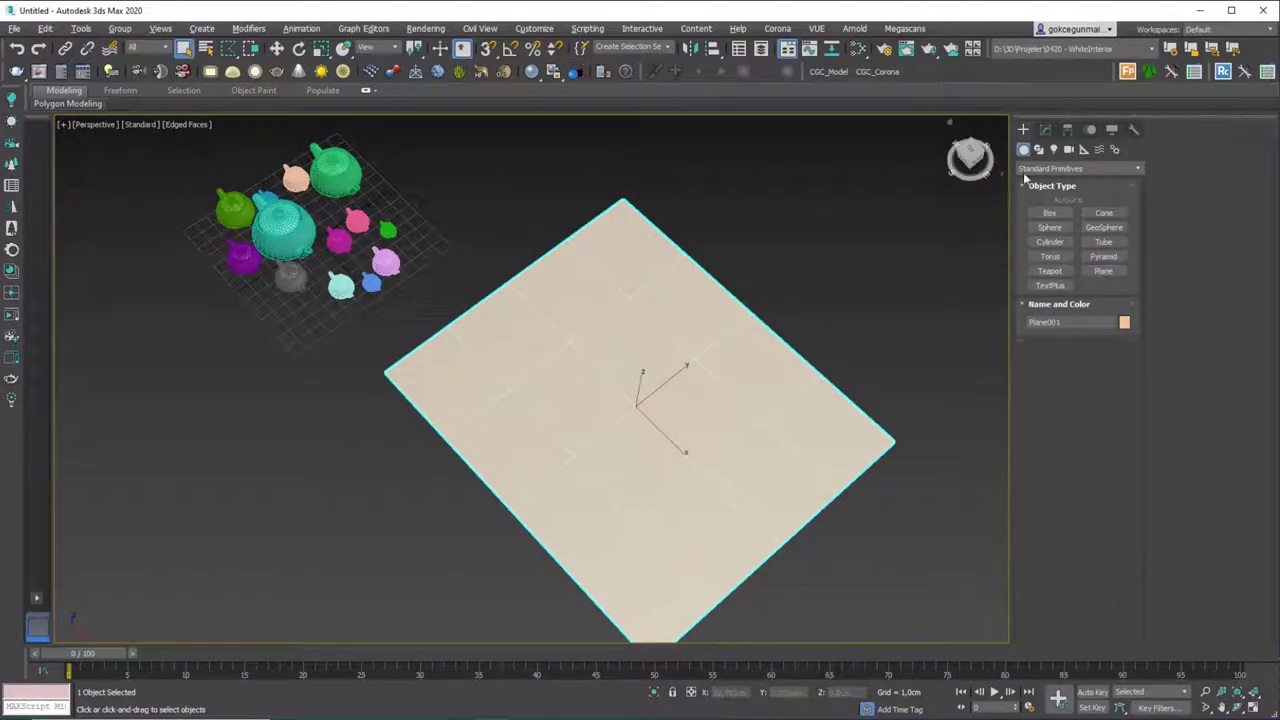
Step: Set the plane's length segments to 47 and width segments to 81
{"action": "left_click", "coordinate": [1045, 130]}
{"action": "left_click_drag", "start_coordinate": [1119, 370], "coordinate": [1121, 330]}
{"action": "scroll", "coordinate": [734, 399], "scroll_direction": "up", "scroll_amount": 3}
{"action": "middle_click_drag", "start_coordinate": [734, 399], "coordinate": [670, 362]}
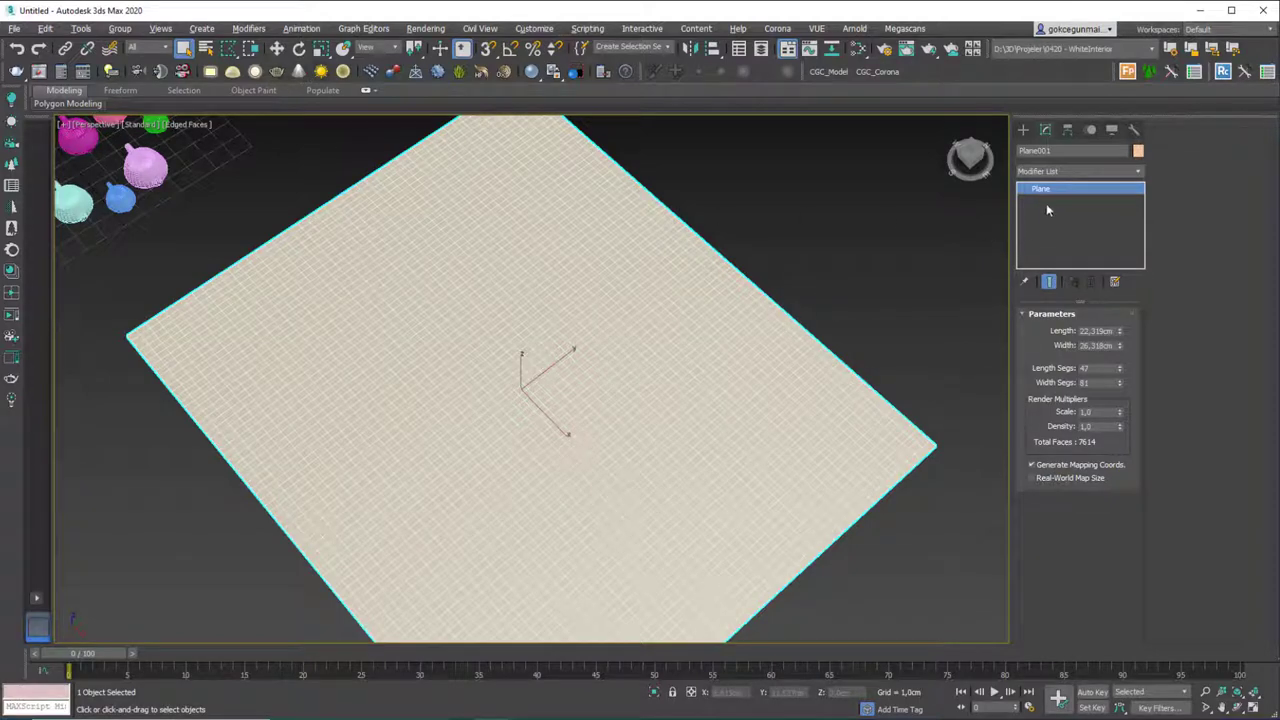
Step: Add an Edit Poly modifier to the plane and select a curved patch of polygons near its right corner with a fence region
{"action": "key", "text": "shift+e"}
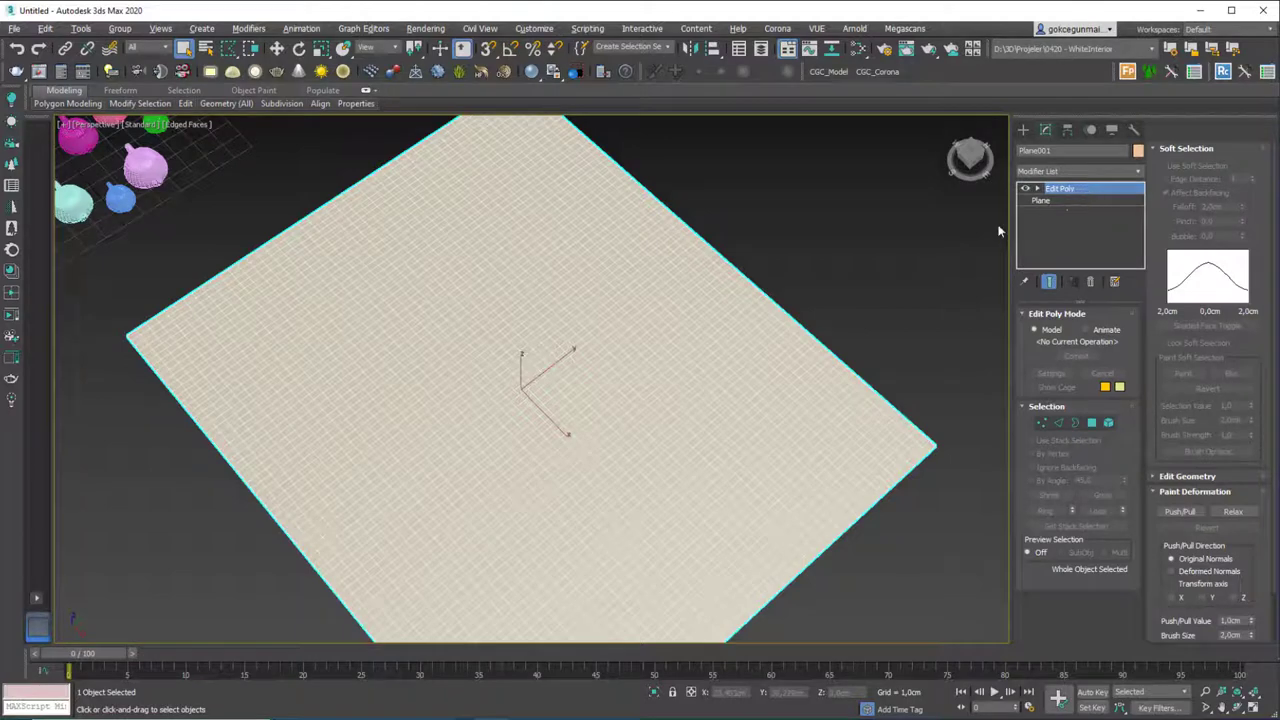
{"action": "key", "text": "4"}
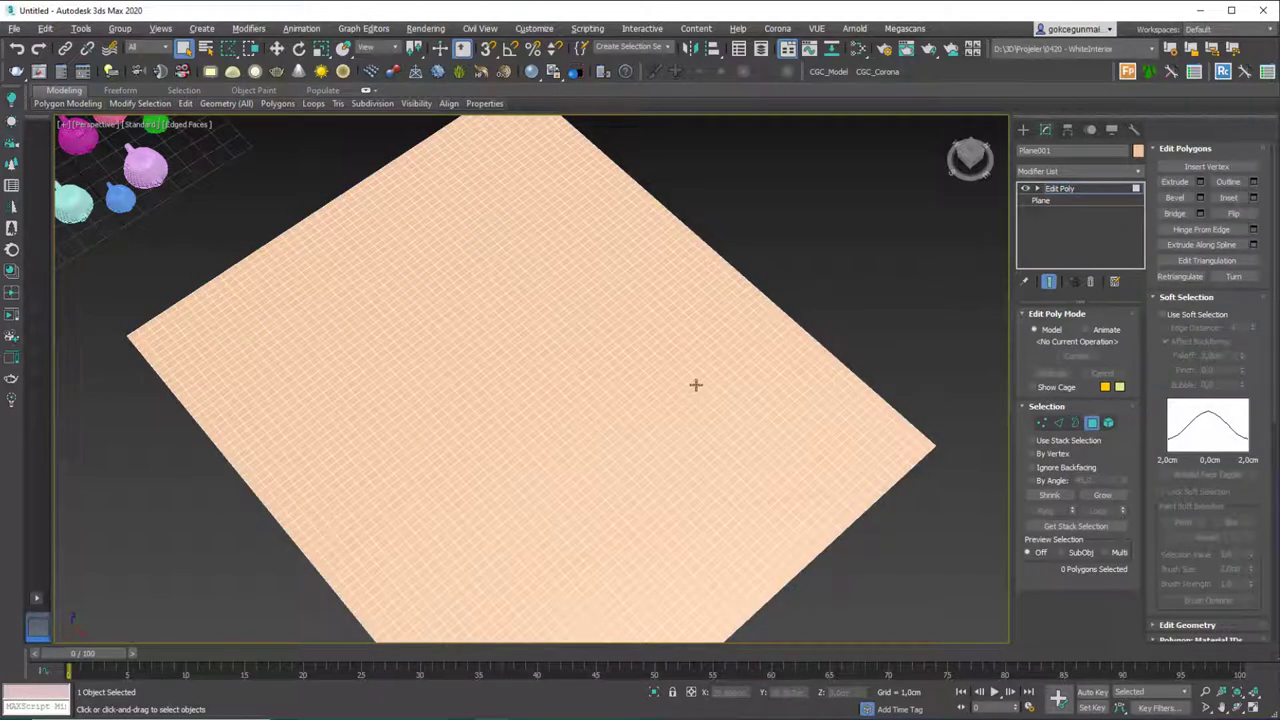
{"action": "left_click", "coordinate": [719, 353]}
{"action": "mouse_move", "coordinate": [676, 474]}
{"action": "left_mouse_down"}
{"action": "mouse_move", "coordinate": [623, 547]}
{"action": "mouse_move", "coordinate": [645, 596]}
{"action": "mouse_move", "coordinate": [806, 533]}
{"action": "mouse_move", "coordinate": [815, 414]}
{"action": "mouse_move", "coordinate": [716, 353]}
{"action": "left_mouse_up"}
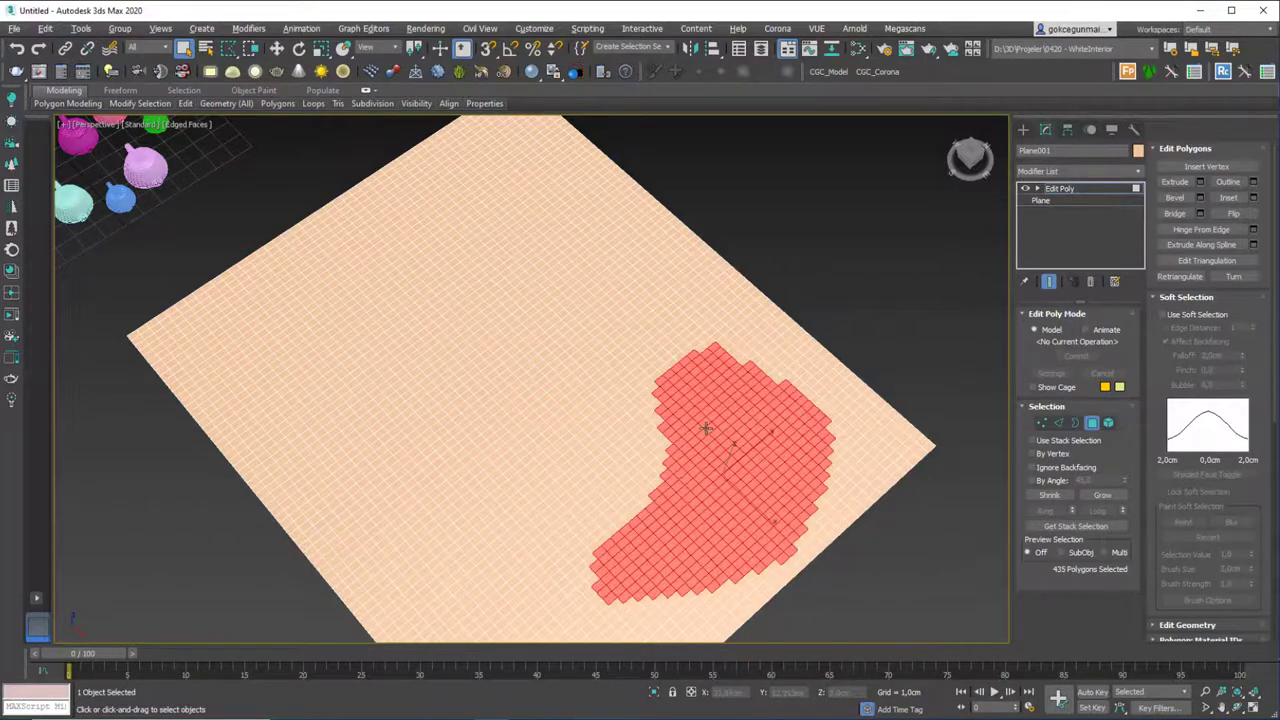
{"action": "scroll", "coordinate": [706, 428], "scroll_direction": "down", "scroll_amount": 5}
{"action": "middle_click_drag", "start_coordinate": [694, 549], "coordinate": [731, 409], "text": "alt"}
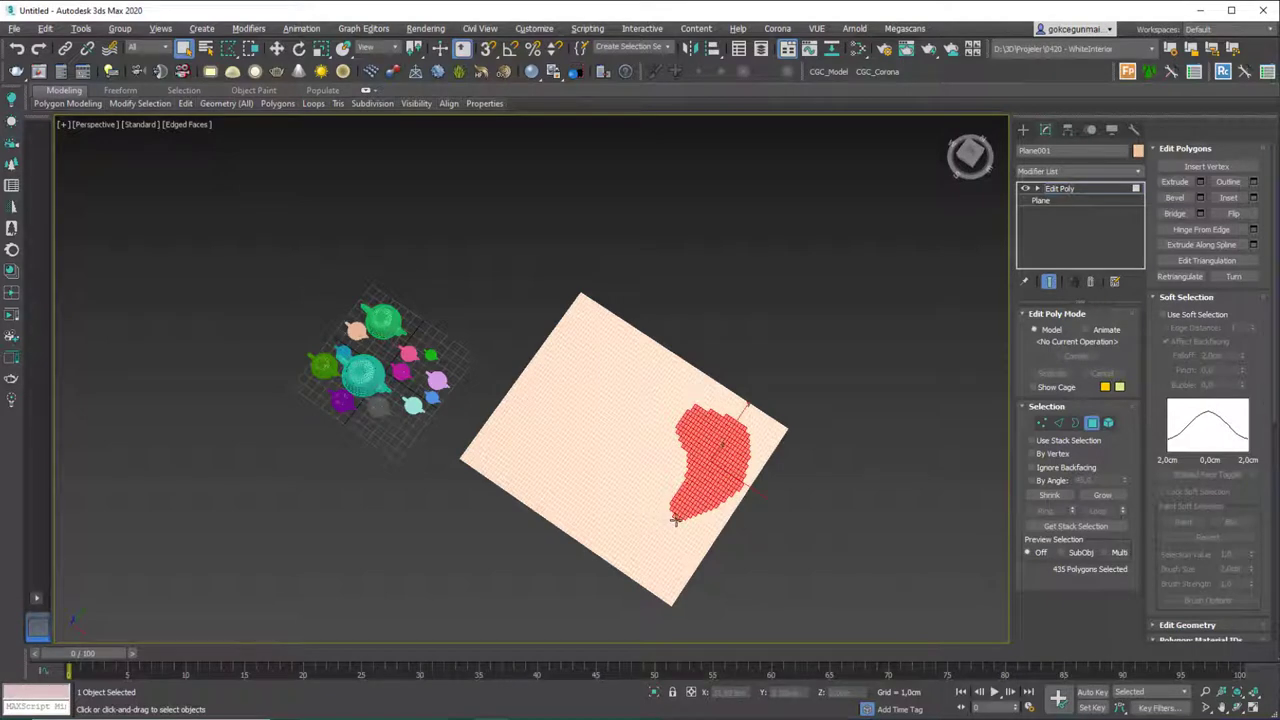
Step: Clear the polygon selection, remove the plane's Edit Poly modifier and delete the plane
{"action": "key", "text": "alt+d"}
{"action": "left_click", "coordinate": [684, 393]}
{"action": "scroll", "coordinate": [1221, 390], "scroll_direction": "down", "scroll_amount": 5}
{"action": "left_click", "coordinate": [1091, 281]}
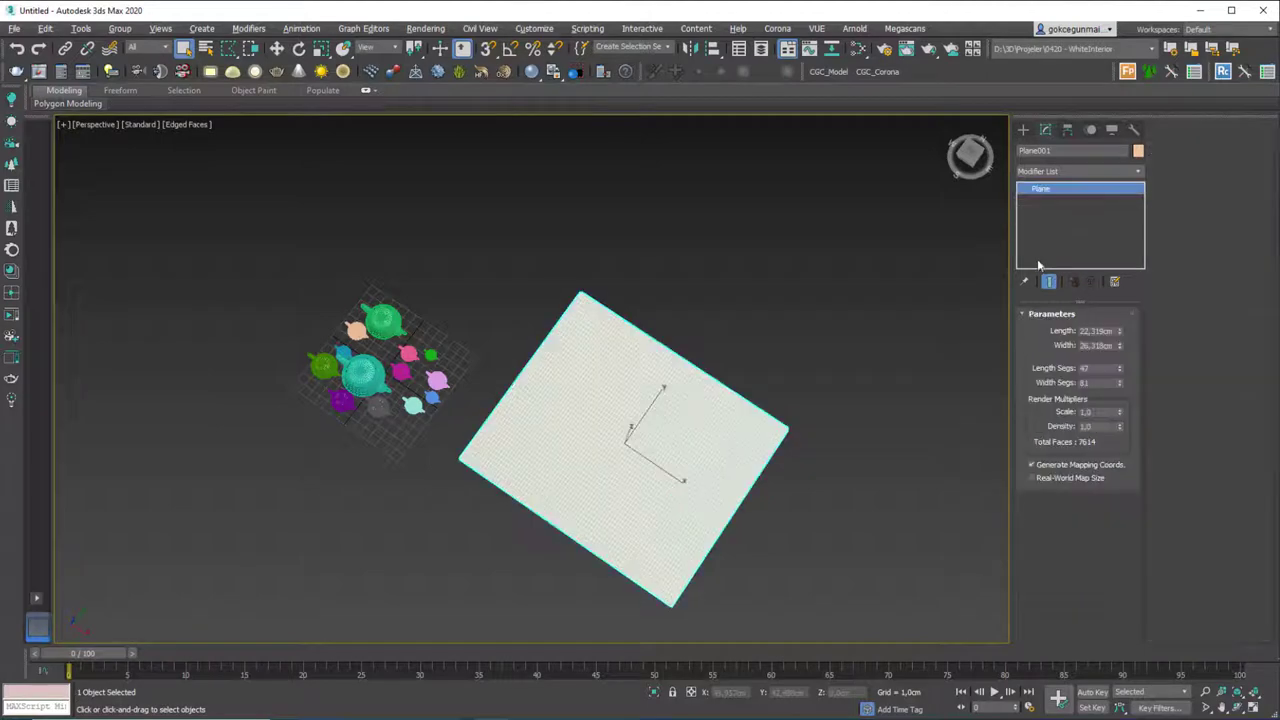
{"action": "key", "text": "Delete"}
Step: Switch to the Lasso Selection Region and loop freehand through the two large teapots and the peach, pink, magenta and grey ones
{"action": "middle_click_drag", "start_coordinate": [512, 362], "coordinate": [596, 360]}
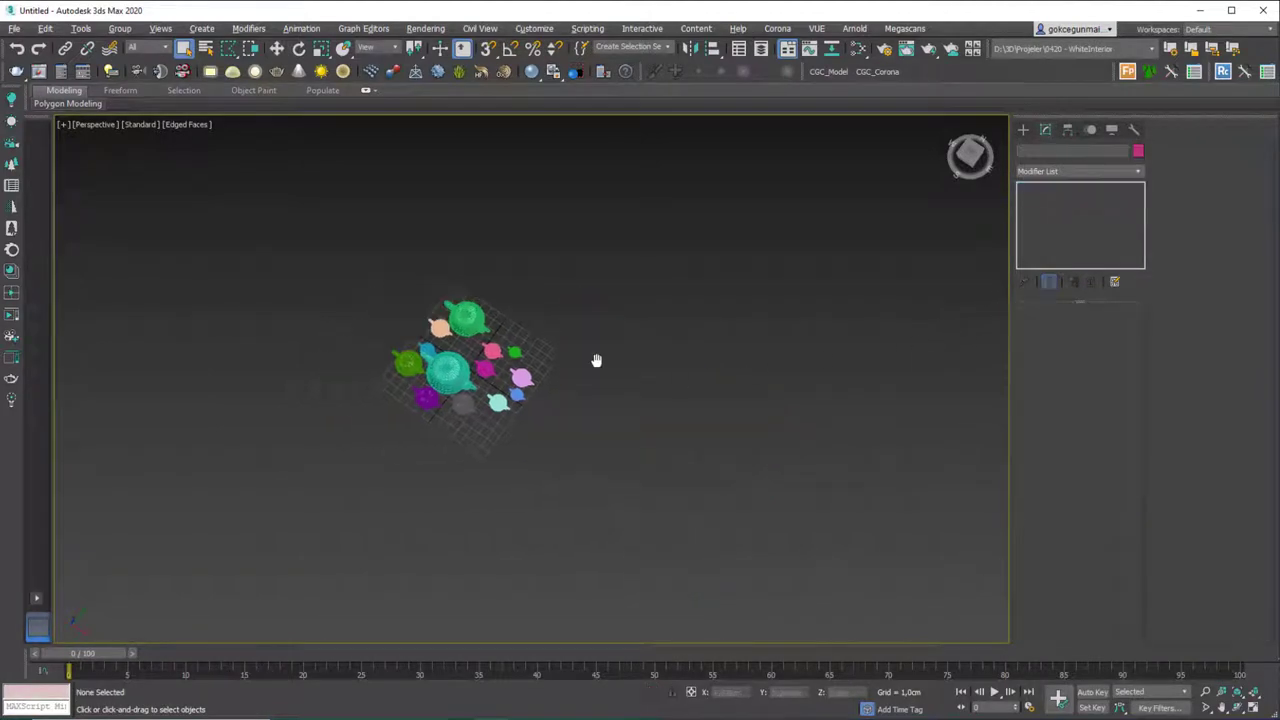
{"action": "scroll", "coordinate": [428, 354], "scroll_direction": "up", "scroll_amount": 5}
{"action": "middle_click_drag", "start_coordinate": [620, 406], "coordinate": [650, 340], "text": "alt"}
{"action": "scroll", "coordinate": [600, 362], "scroll_direction": "up", "scroll_amount": 2}
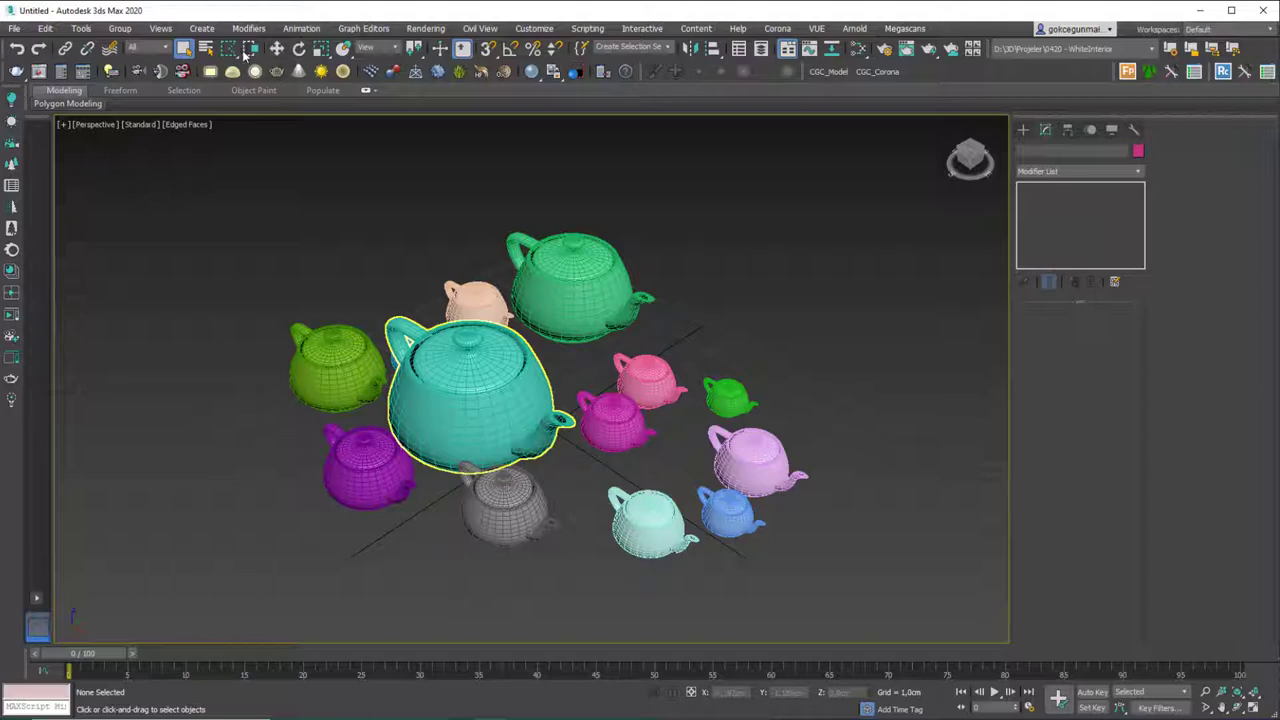
{"action": "left_click_drag", "start_coordinate": [229, 48], "coordinate": [230, 138]}
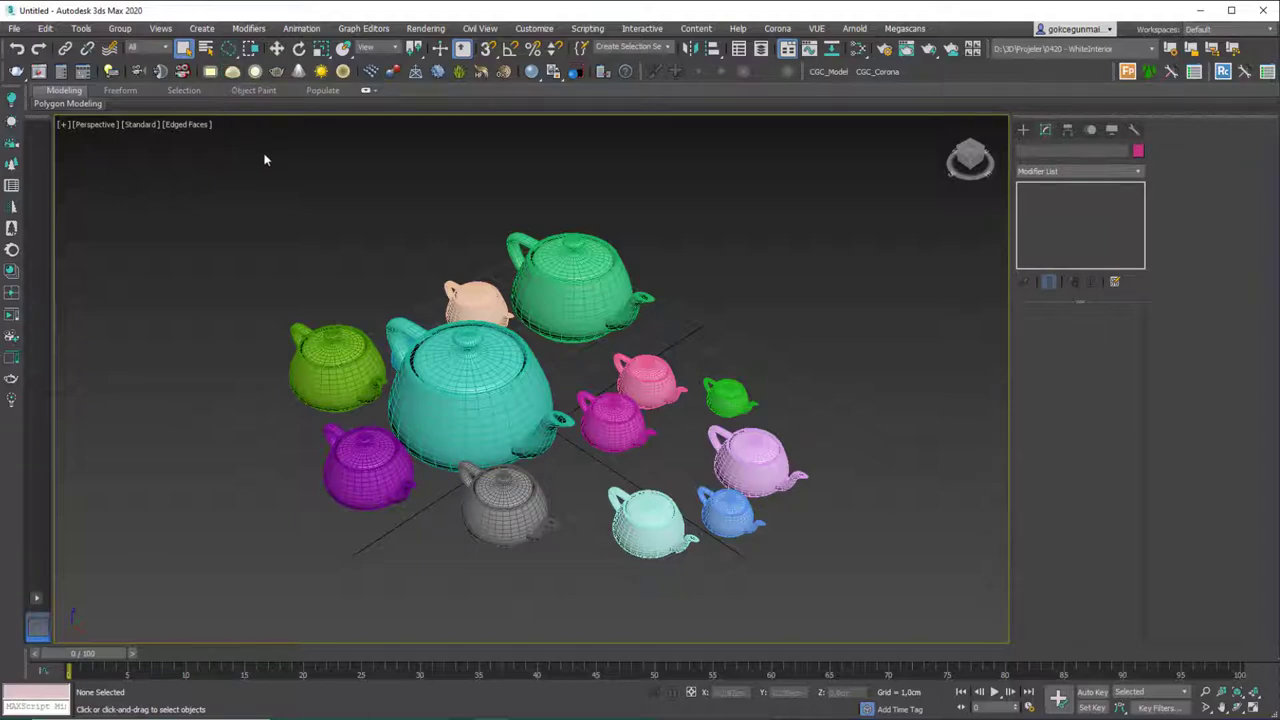
{"action": "mouse_move", "coordinate": [655, 270]}
{"action": "left_mouse_down"}
{"action": "mouse_move", "coordinate": [558, 277]}
{"action": "mouse_move", "coordinate": [453, 307]}
{"action": "mouse_move", "coordinate": [419, 379]}
{"action": "mouse_move", "coordinate": [422, 450]}
{"action": "mouse_move", "coordinate": [475, 494]}
{"action": "mouse_move", "coordinate": [621, 452]}
{"action": "mouse_move", "coordinate": [670, 410]}
{"action": "left_mouse_up"}
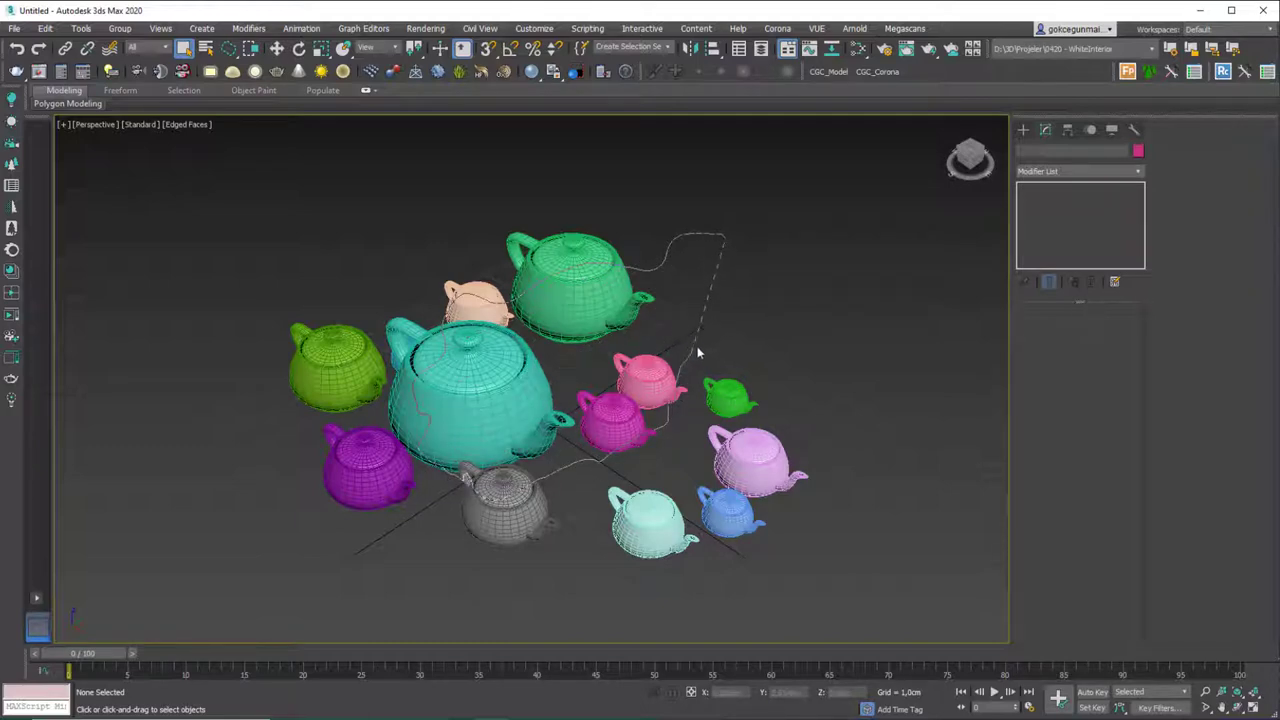
{"action": "left_click_drag", "start_coordinate": [698, 353], "coordinate": [718, 323]}
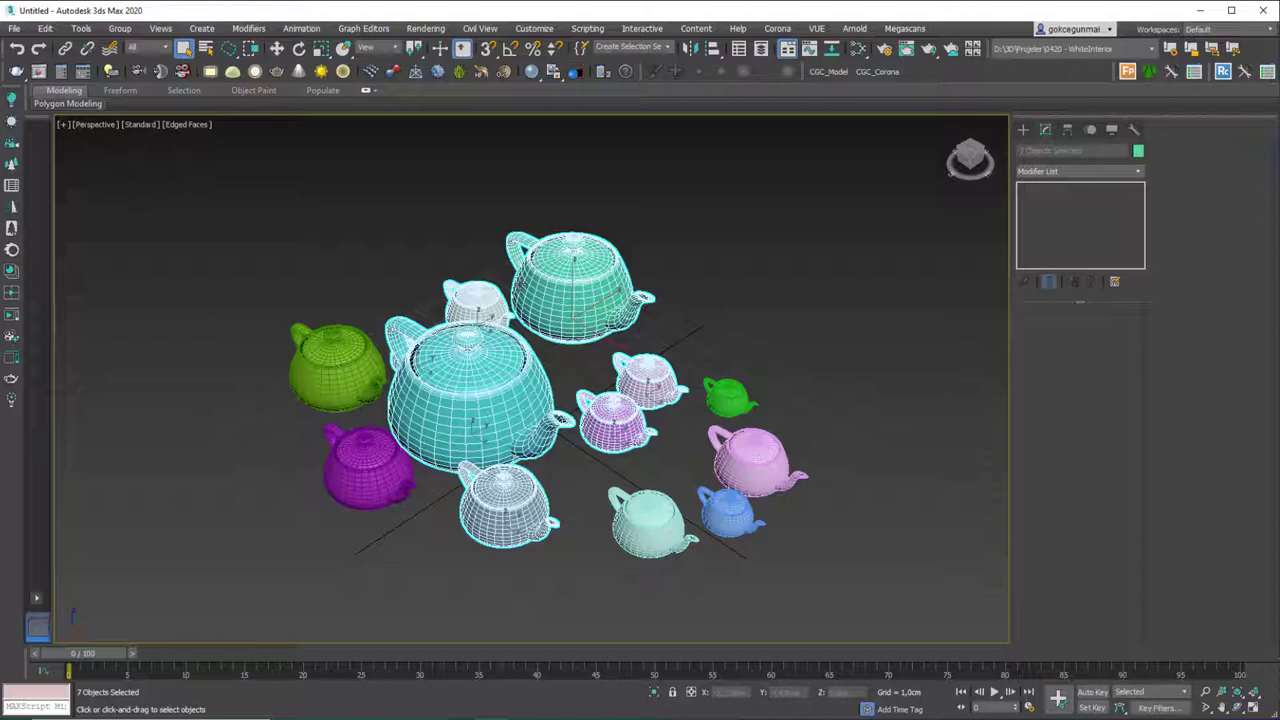
Step: Switch to the Paint Selection Region, clear the selection, and brush over the pink, magenta, grey, mint, blue, lilac and small green teapots
{"action": "left_click_drag", "start_coordinate": [229, 48], "coordinate": [230, 160]}
{"action": "left_click", "coordinate": [253, 228]}
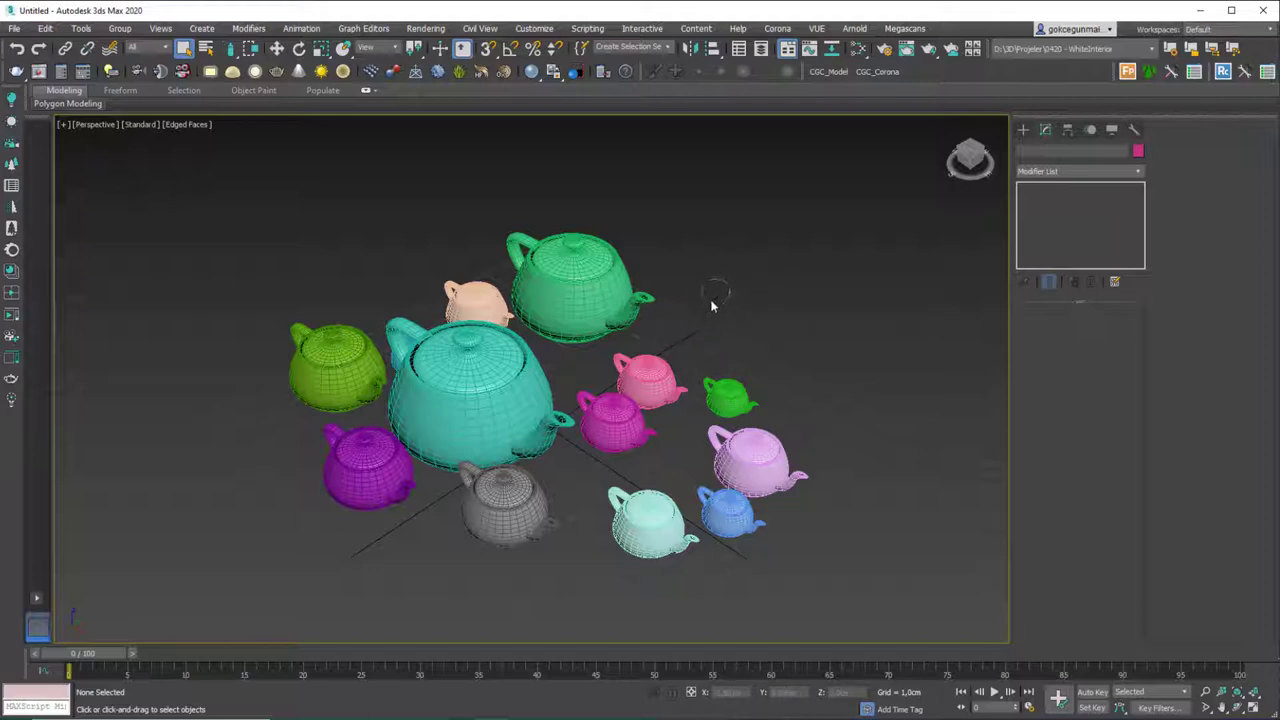
{"action": "left_click", "coordinate": [652, 372]}
{"action": "left_click", "coordinate": [622, 420], "text": "ctrl"}
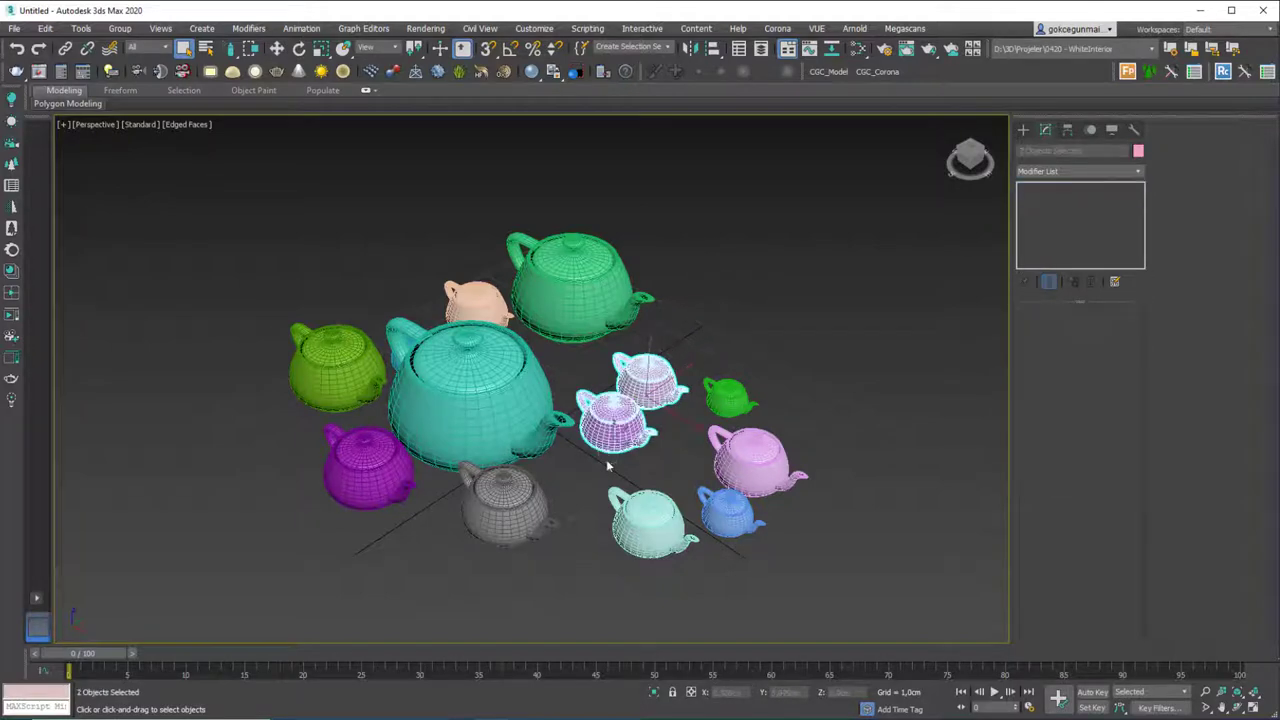
{"action": "left_click", "coordinate": [548, 505], "text": "ctrl"}
{"action": "left_click", "coordinate": [615, 530], "text": "ctrl"}
{"action": "middle_click_drag", "start_coordinate": [683, 519], "coordinate": [704, 518]}
{"action": "left_click", "coordinate": [722, 520], "text": "ctrl"}
{"action": "left_click", "coordinate": [795, 445], "text": "ctrl"}
{"action": "left_click", "coordinate": [775, 388], "text": "ctrl"}
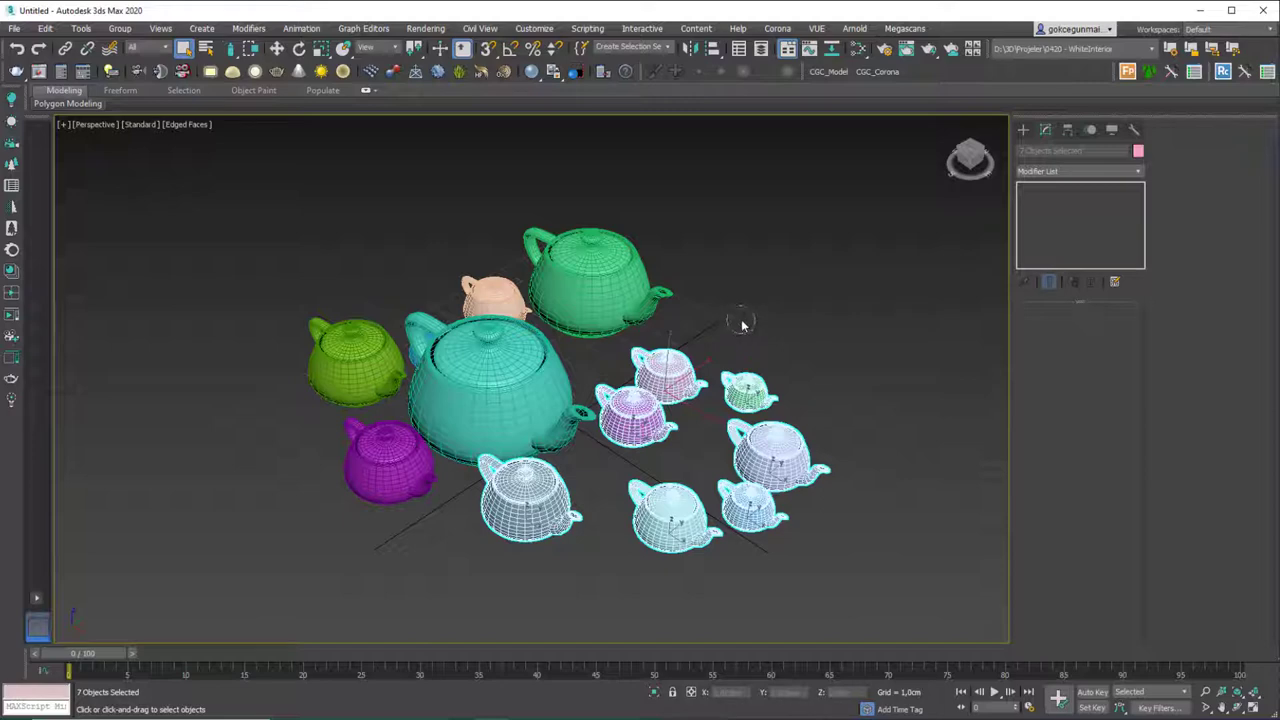
Step: Add the two large teapots, the peach, olive and purple ones, and the one hidden behind them to the painted selection
{"action": "left_click", "coordinate": [668, 296], "text": "ctrl"}
{"action": "left_click", "coordinate": [494, 294], "text": "ctrl"}
{"action": "left_click", "coordinate": [508, 343], "text": "ctrl"}
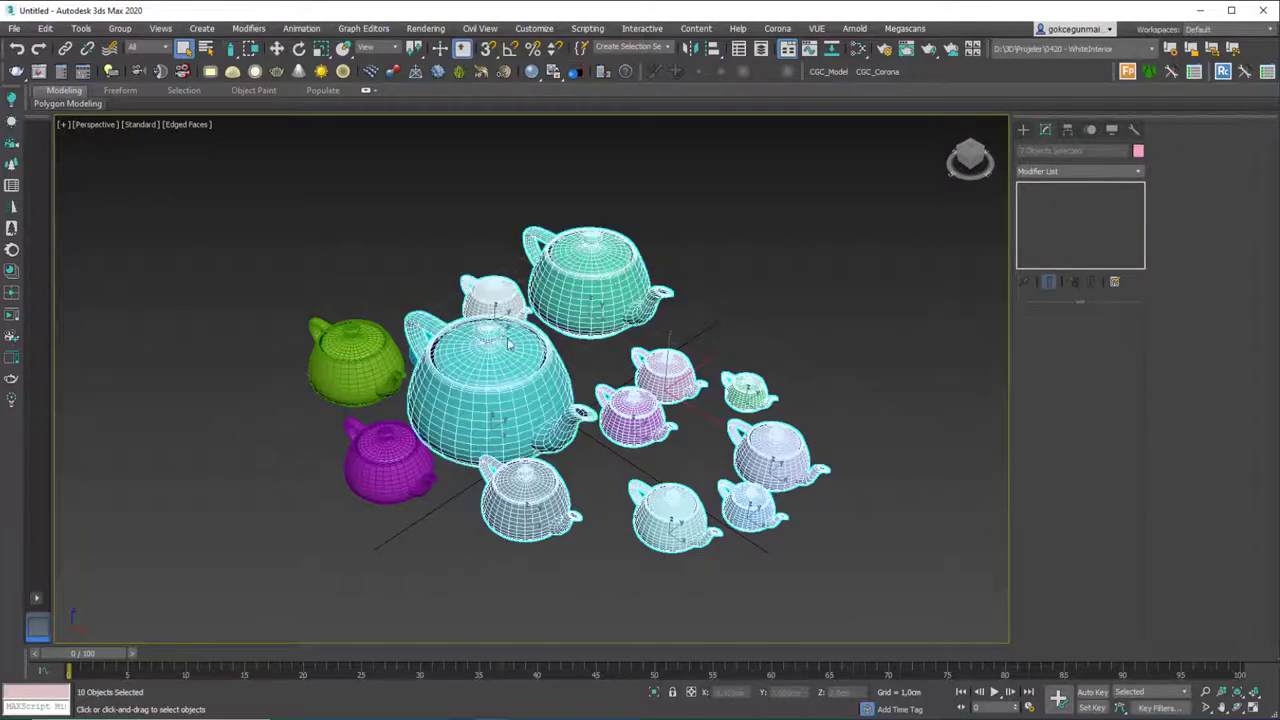
{"action": "left_click", "coordinate": [355, 360], "text": "ctrl"}
{"action": "left_click", "coordinate": [388, 462], "text": "ctrl"}
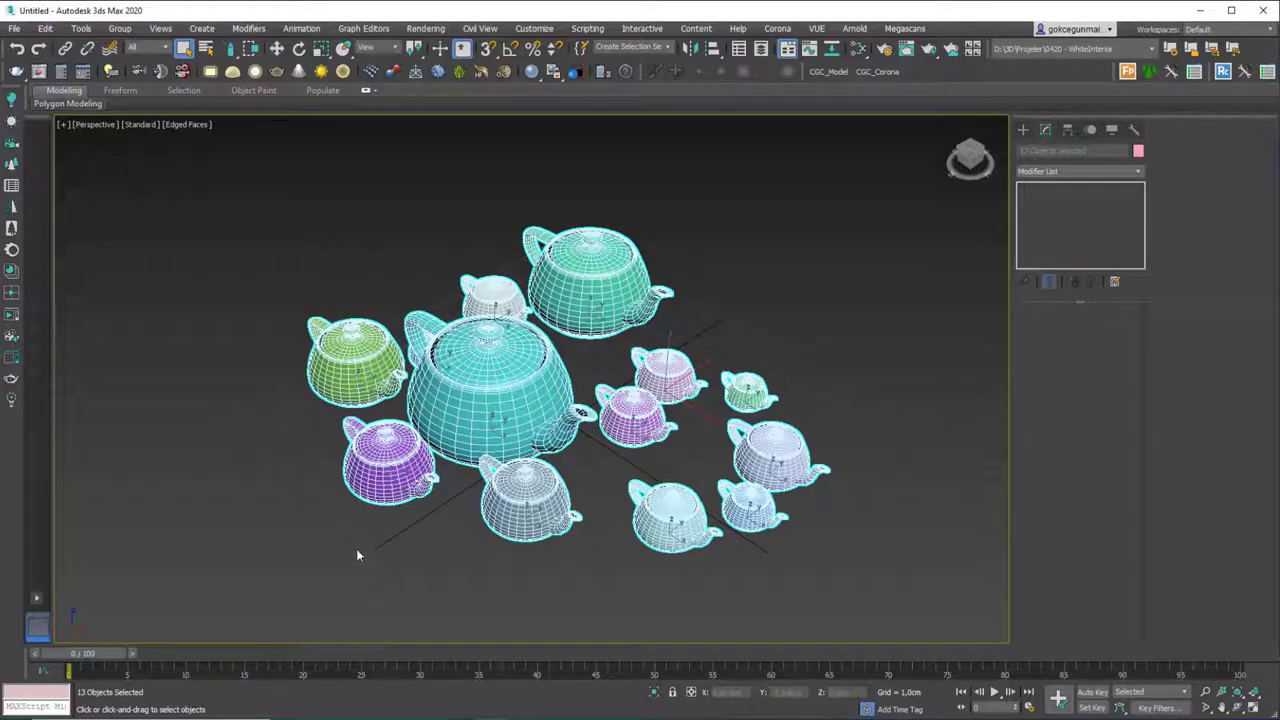
Step: Paint a new selection over the rear and middle teapots, and add the small green, lilac, blue, mint and grey ones
{"action": "mouse_move", "coordinate": [330, 538]}
{"action": "left_mouse_down"}
{"action": "mouse_move", "coordinate": [504, 268]}
{"action": "mouse_move", "coordinate": [710, 403]}
{"action": "left_mouse_up"}
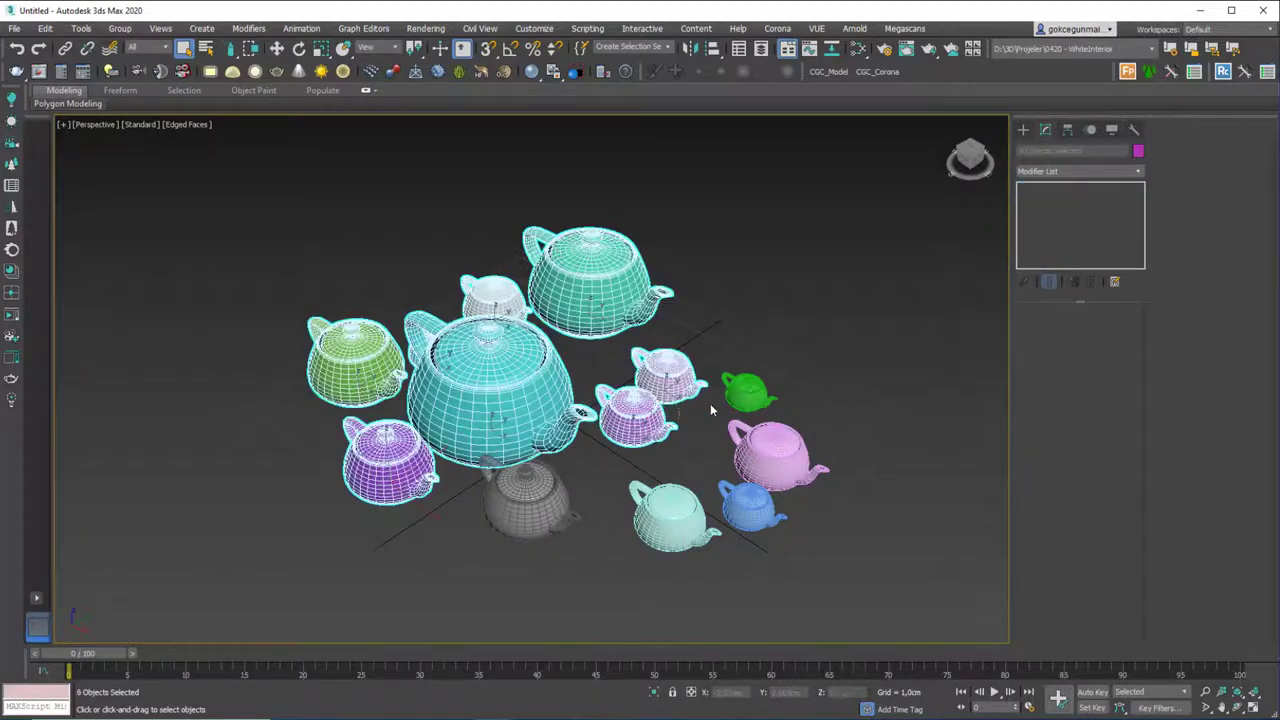
{"action": "left_click", "coordinate": [745, 392], "text": "ctrl"}
{"action": "left_click", "coordinate": [775, 455], "text": "ctrl"}
{"action": "left_click", "coordinate": [750, 505], "text": "ctrl"}
{"action": "left_click", "coordinate": [668, 515], "text": "ctrl"}
{"action": "left_click", "coordinate": [528, 498], "text": "ctrl"}
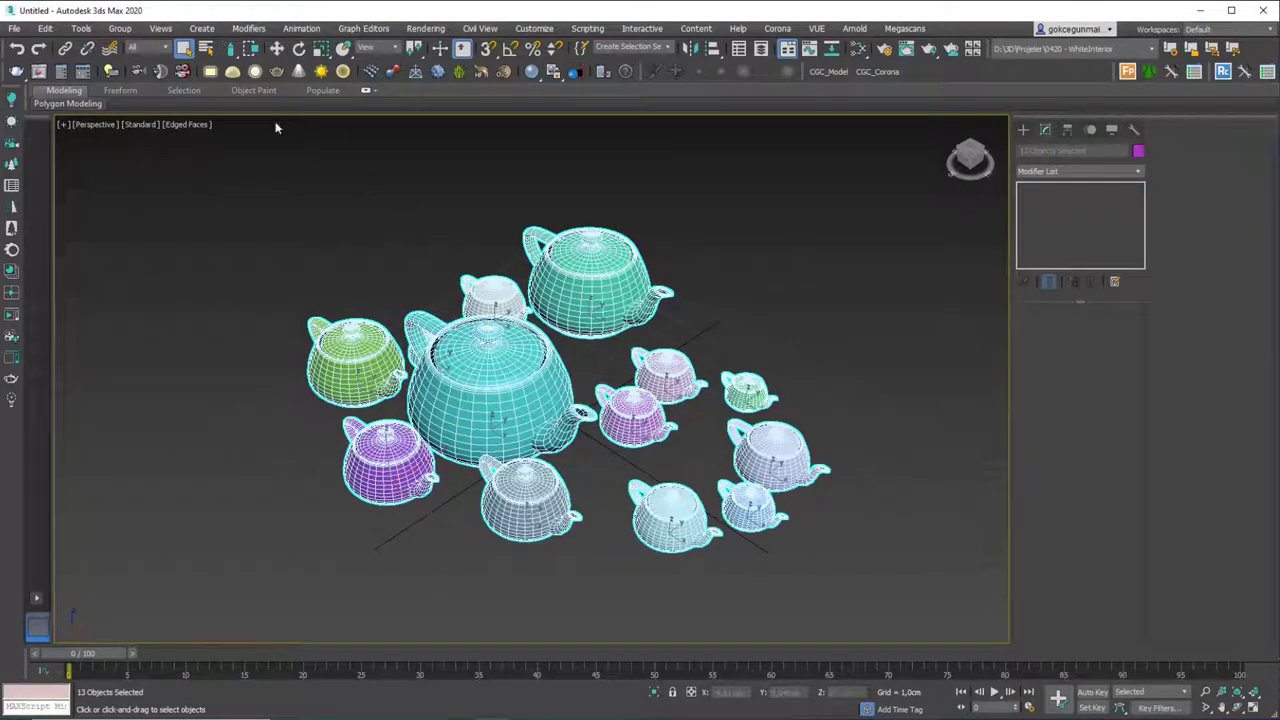
Step: Switch back to the Rectangular Selection Region, clear the selection, and box-select the rear and middle teapots, followed by all teapots
{"action": "left_click_drag", "start_coordinate": [231, 52], "coordinate": [229, 76]}
{"action": "left_click", "coordinate": [791, 307]}
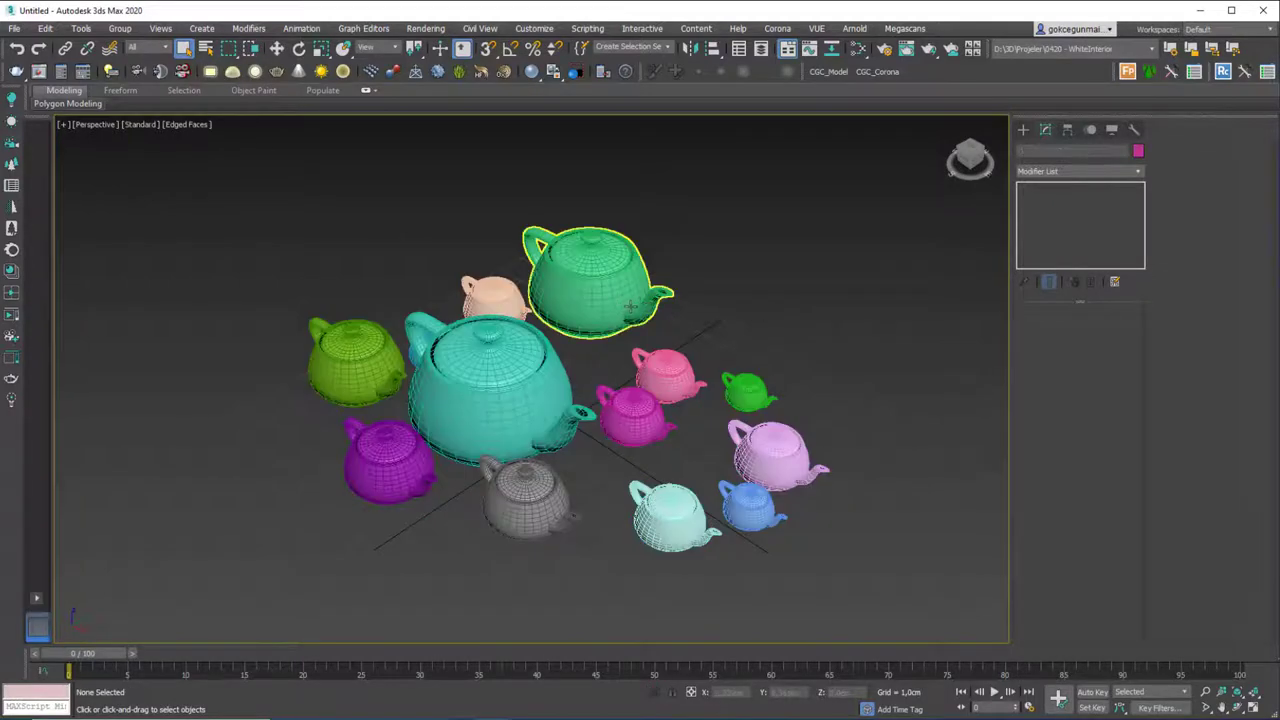
{"action": "left_click_drag", "start_coordinate": [710, 205], "coordinate": [372, 428]}
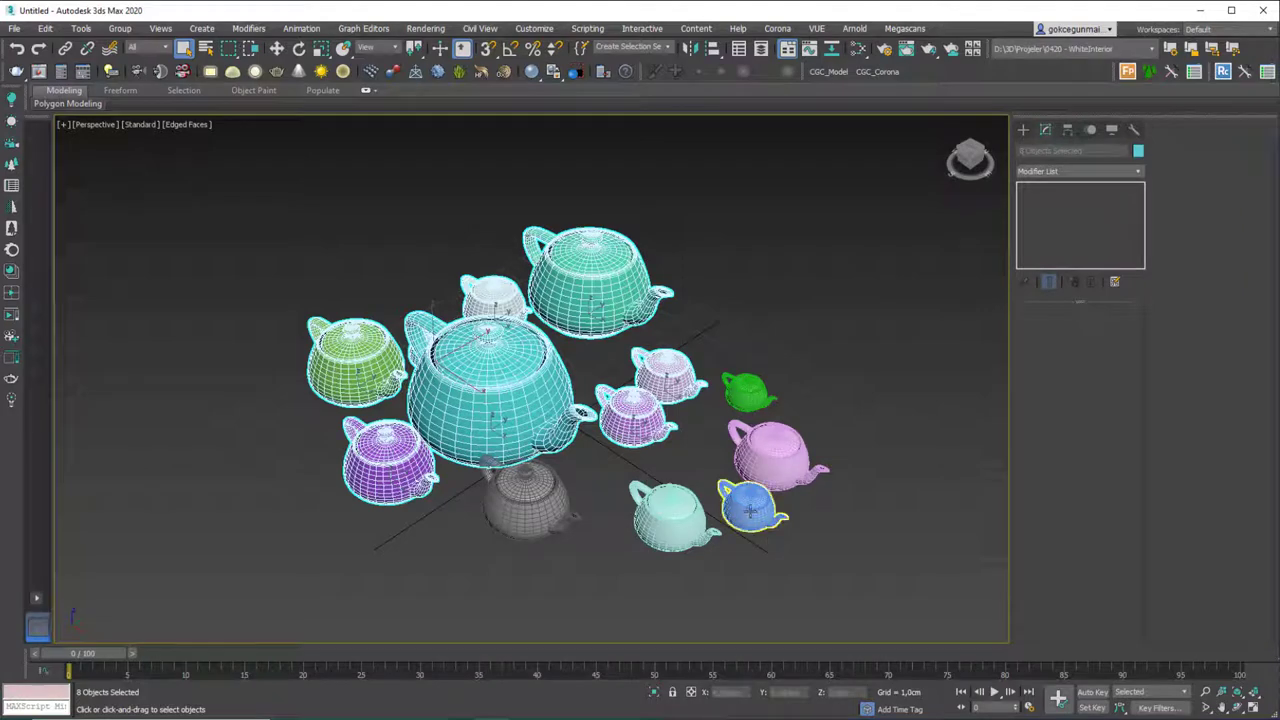
{"action": "left_click_drag", "start_coordinate": [730, 135], "coordinate": [298, 543]}
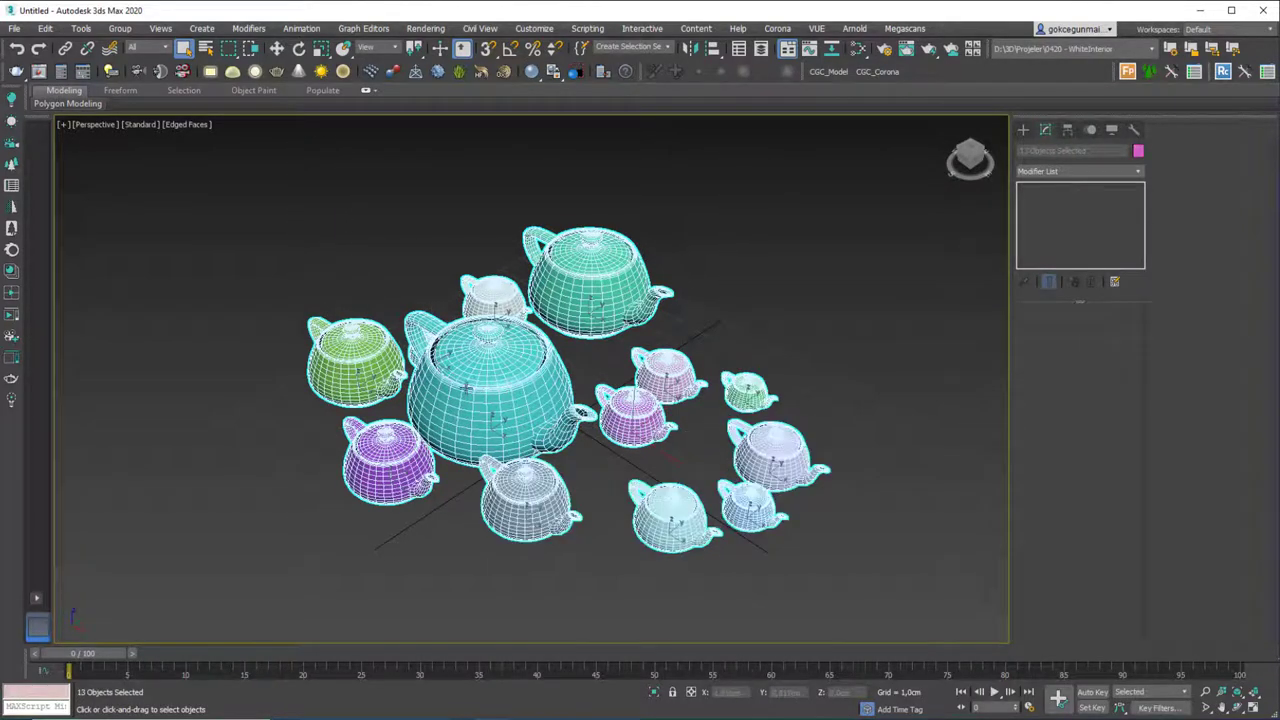
Step: Reselect the rear and middle teapots with a rectangle, and adjust the selection by adding the blue teapot and removing the large teal one
{"action": "left_click", "coordinate": [708, 257]}
{"action": "left_click_drag", "start_coordinate": [672, 203], "coordinate": [314, 432]}
{"action": "middle_click_drag", "start_coordinate": [598, 408], "coordinate": [562, 391]}
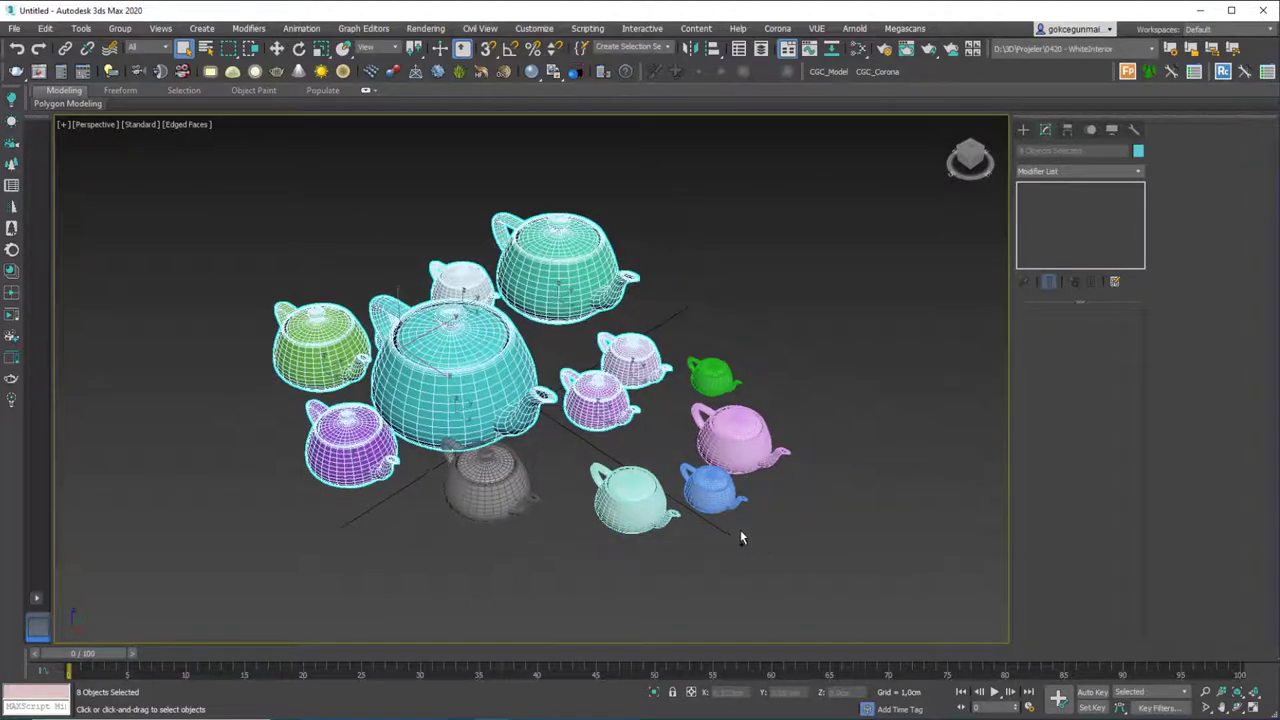
{"action": "left_click", "coordinate": [712, 496], "text": "ctrl"}
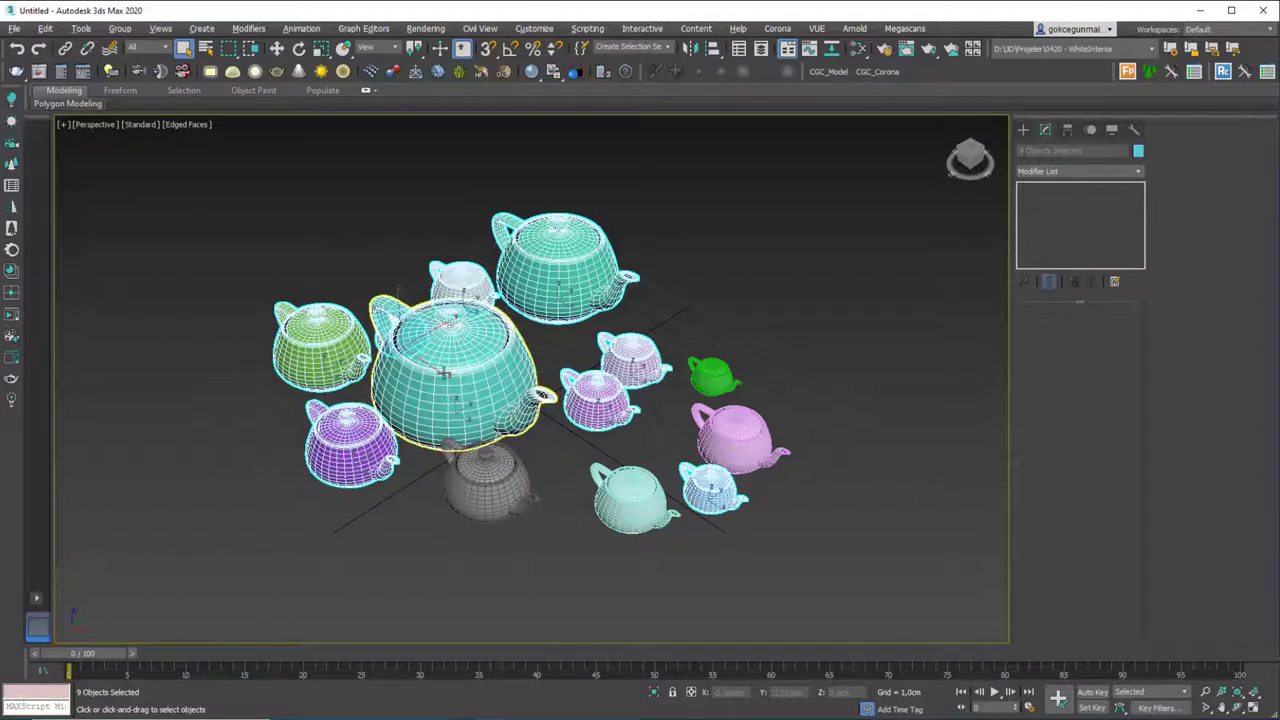
{"action": "left_click", "coordinate": [438, 366], "text": "ctrl"}
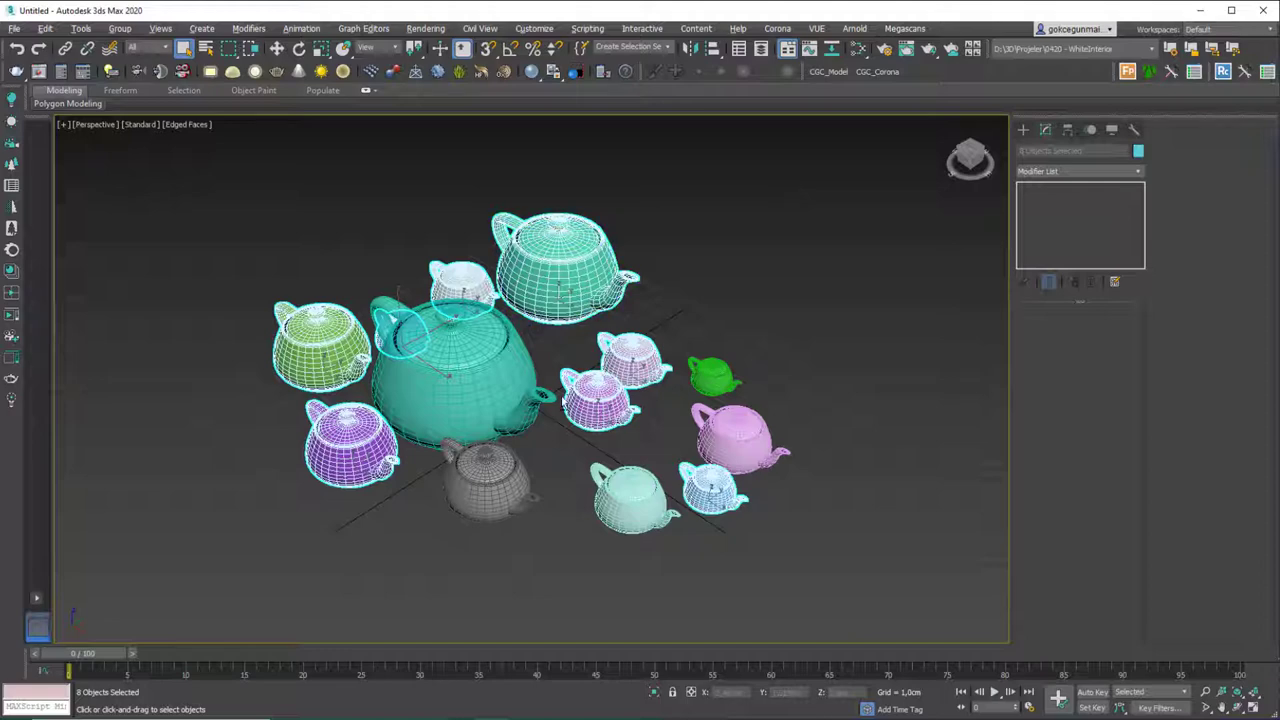
Step: Remove the magenta, pink, peach and olive teapots from the current selection
{"action": "left_click", "coordinate": [598, 398], "text": "alt"}
{"action": "left_click", "coordinate": [632, 360], "text": "alt"}
{"action": "left_click", "coordinate": [460, 275], "text": "alt"}
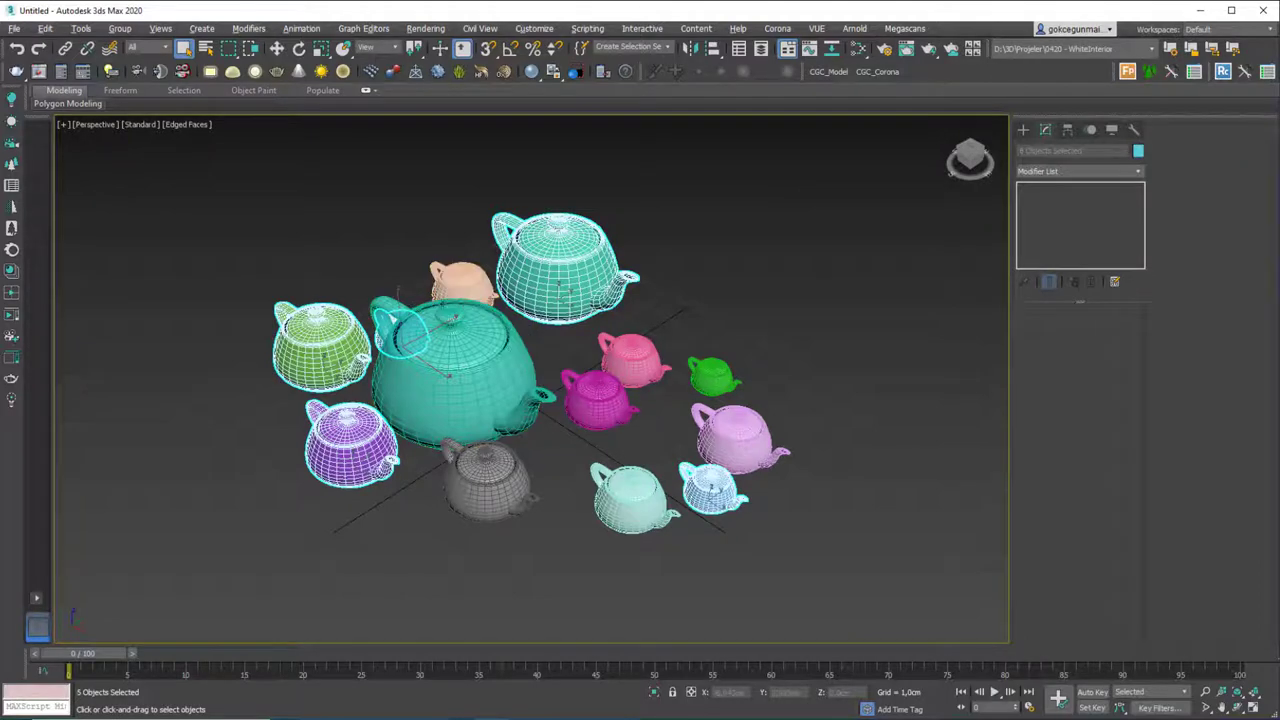
{"action": "left_click", "coordinate": [320, 345], "text": "alt"}
Step: Add the magenta, pink, grey and peach teapots to the current selection
{"action": "left_click", "coordinate": [598, 398], "text": "ctrl"}
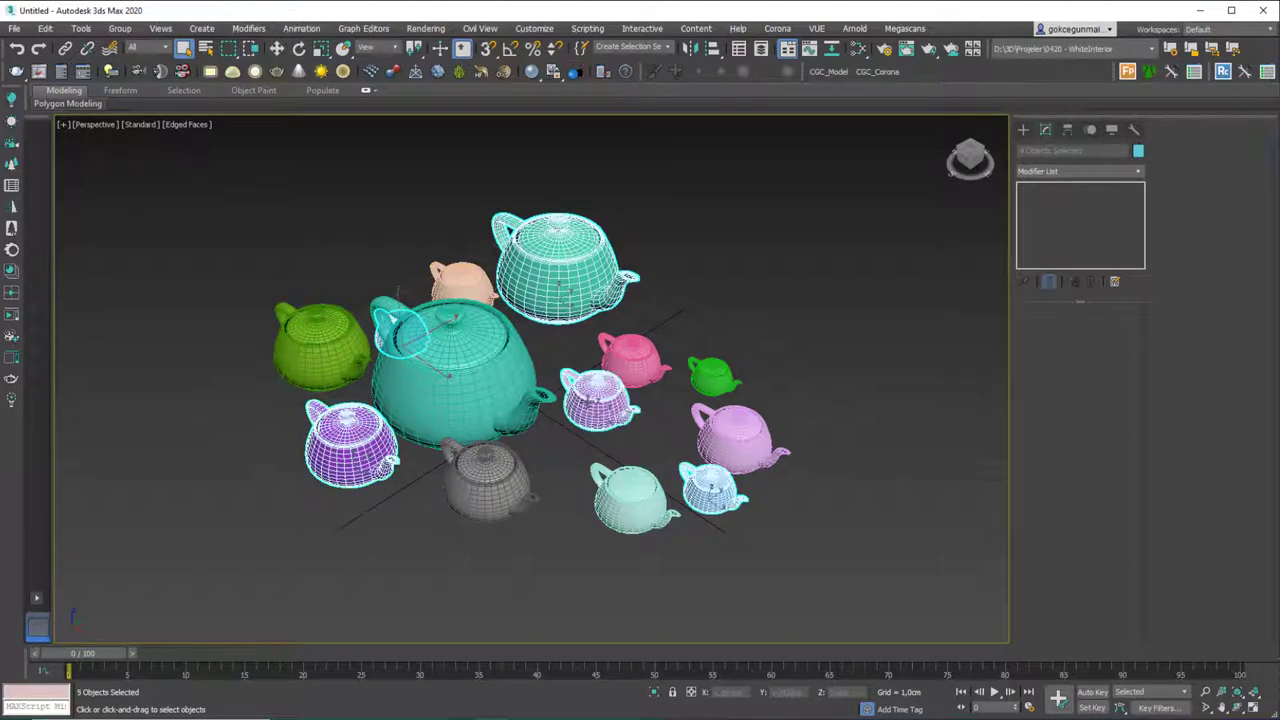
{"action": "left_click", "coordinate": [632, 360], "text": "ctrl"}
{"action": "left_click", "coordinate": [488, 480], "text": "ctrl"}
{"action": "left_click", "coordinate": [458, 270], "text": "ctrl"}
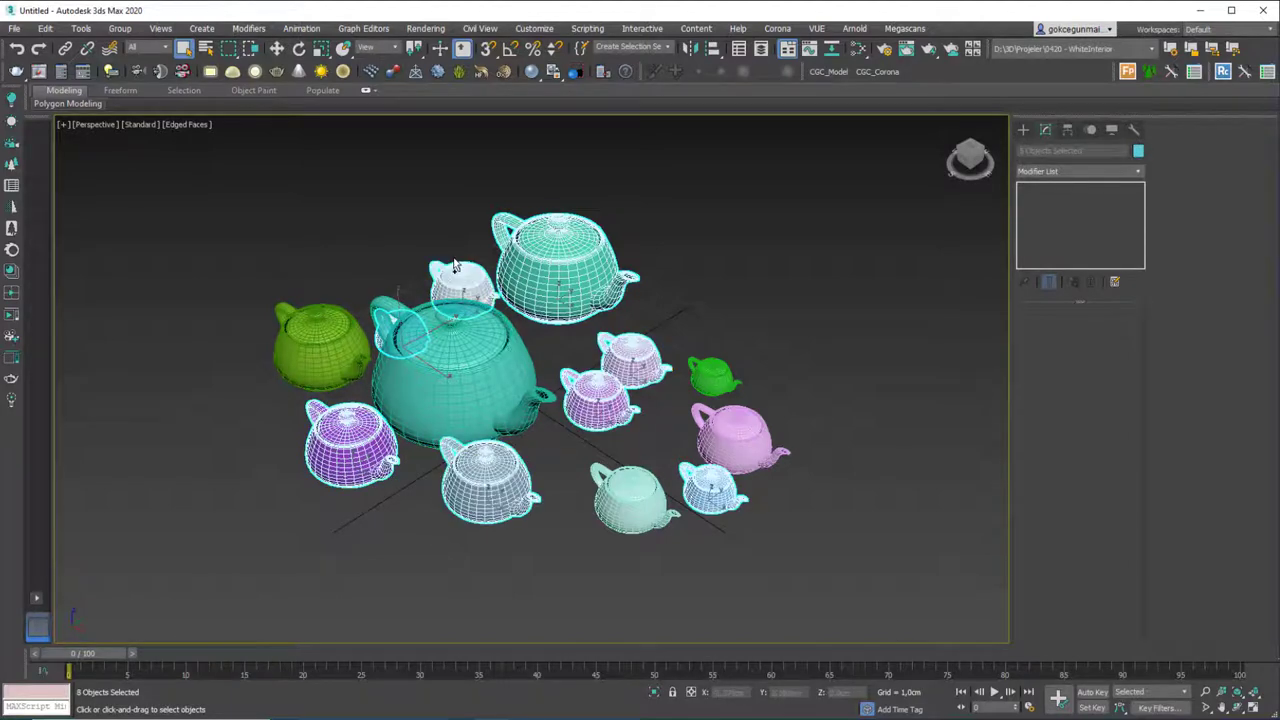
Step: Select only the rear green teapot, add an Edit Poly modifier, and region-select two separate groups of polygons on its body
{"action": "left_click", "coordinate": [636, 250]}
{"action": "scroll", "coordinate": [572, 288], "scroll_direction": "up", "scroll_amount": 8}
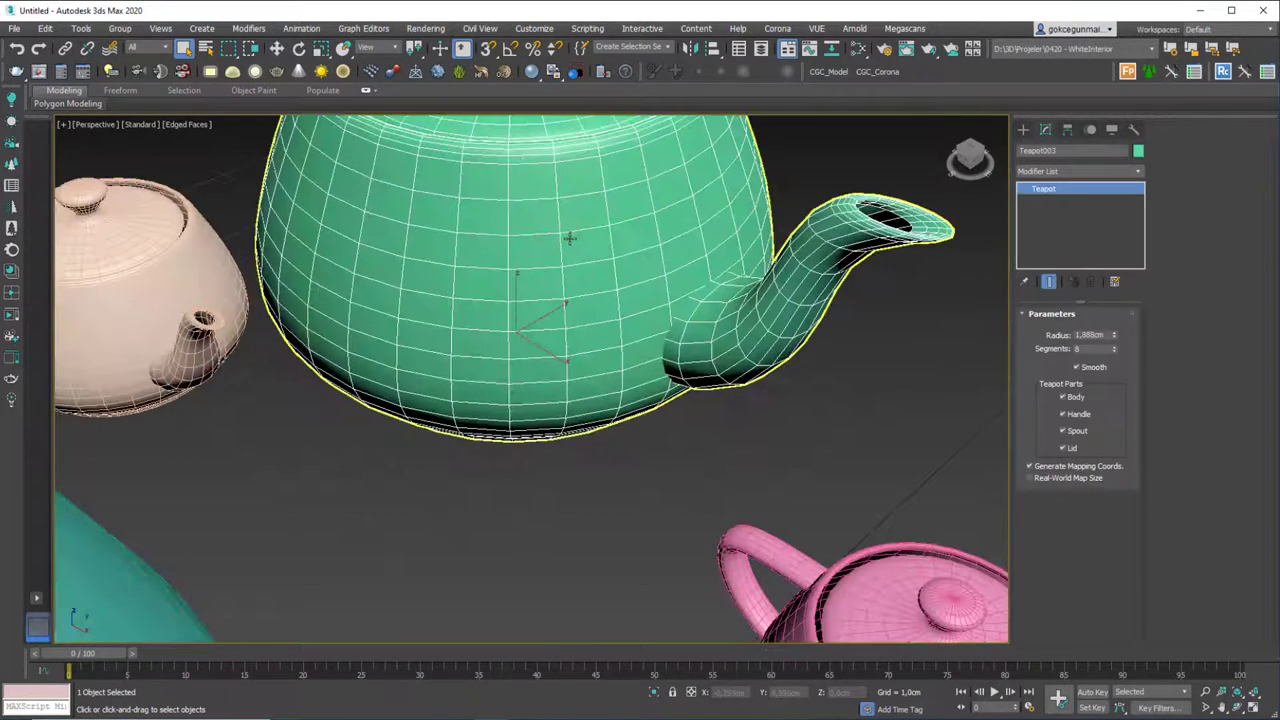
{"action": "middle_click_drag", "start_coordinate": [569, 237], "coordinate": [540, 346], "text": "alt"}
{"action": "key", "text": "shift+e"}
{"action": "key", "text": "4"}
{"action": "left_click_drag", "start_coordinate": [514, 349], "coordinate": [557, 399]}
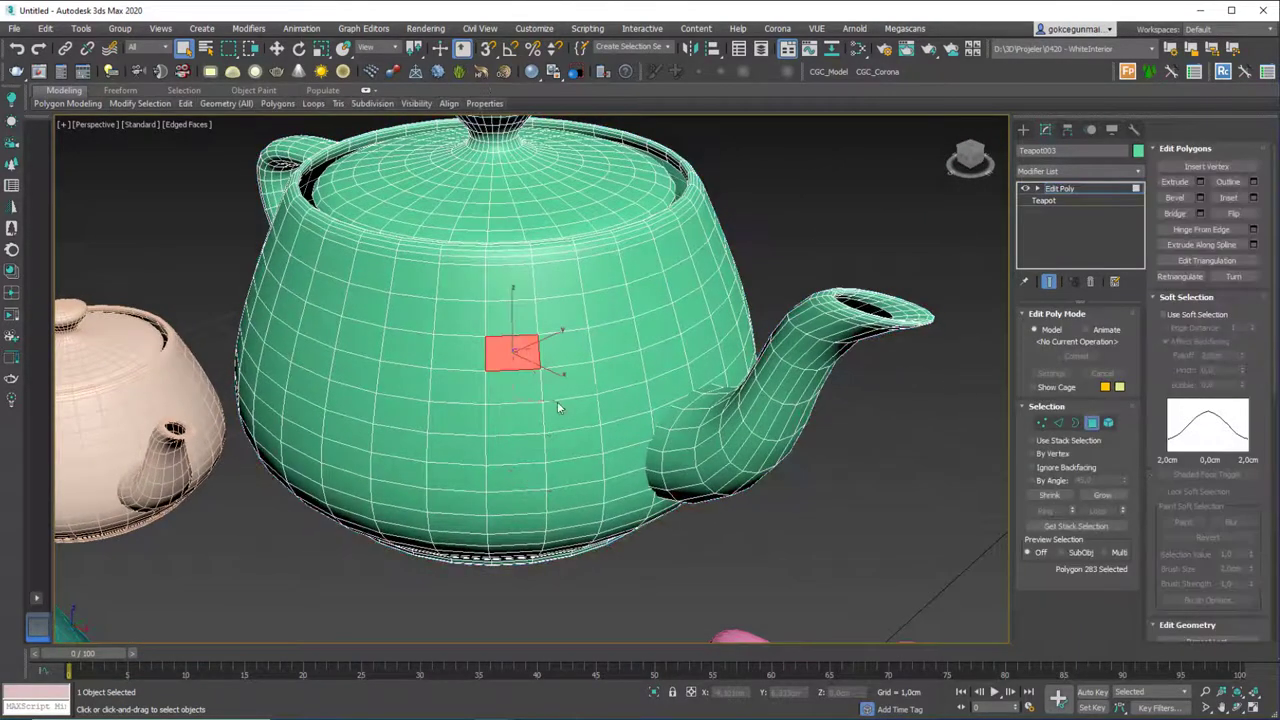
{"action": "left_click_drag", "start_coordinate": [654, 300], "coordinate": [654, 343], "text": "ctrl"}
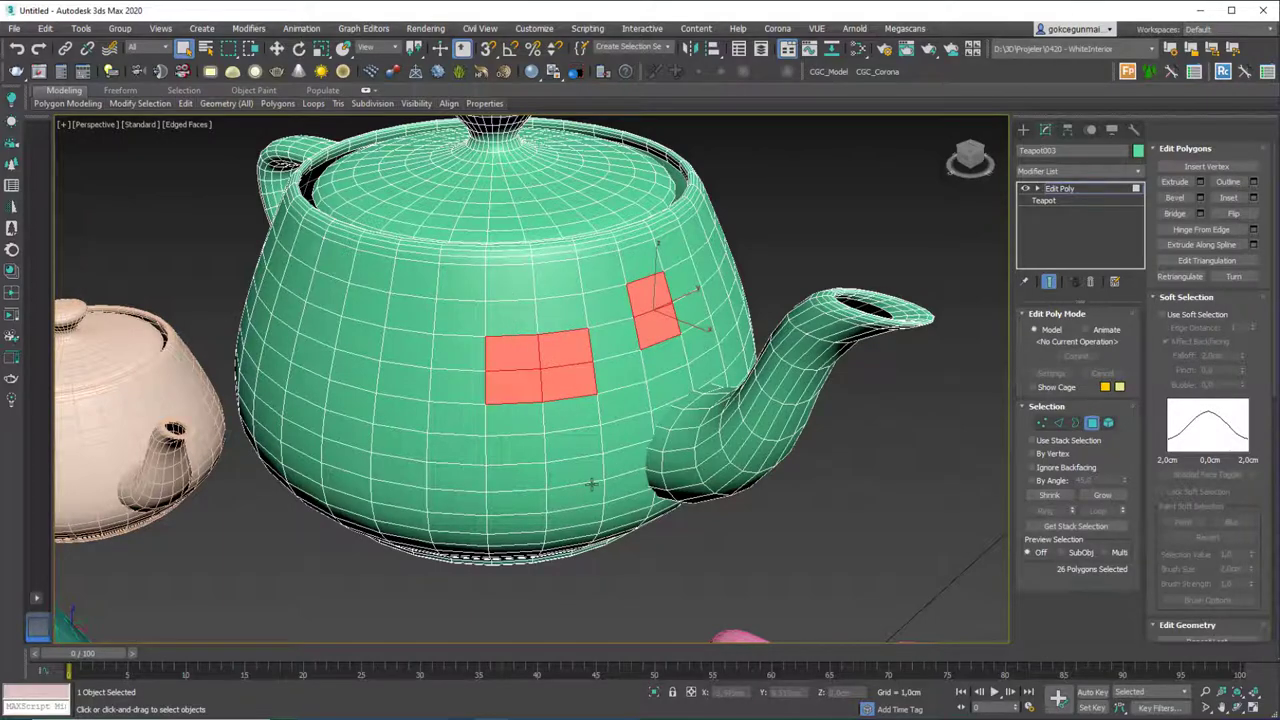
Step: Delete the Edit Poly modifier from the rear green teapot
{"action": "middle_click_drag", "start_coordinate": [663, 395], "coordinate": [557, 326], "text": "alt"}
{"action": "middle_click_drag", "start_coordinate": [574, 408], "coordinate": [580, 374], "text": "alt"}
{"action": "middle_click_drag", "start_coordinate": [738, 555], "coordinate": [716, 430], "text": "alt"}
{"action": "left_click", "coordinate": [1090, 282]}
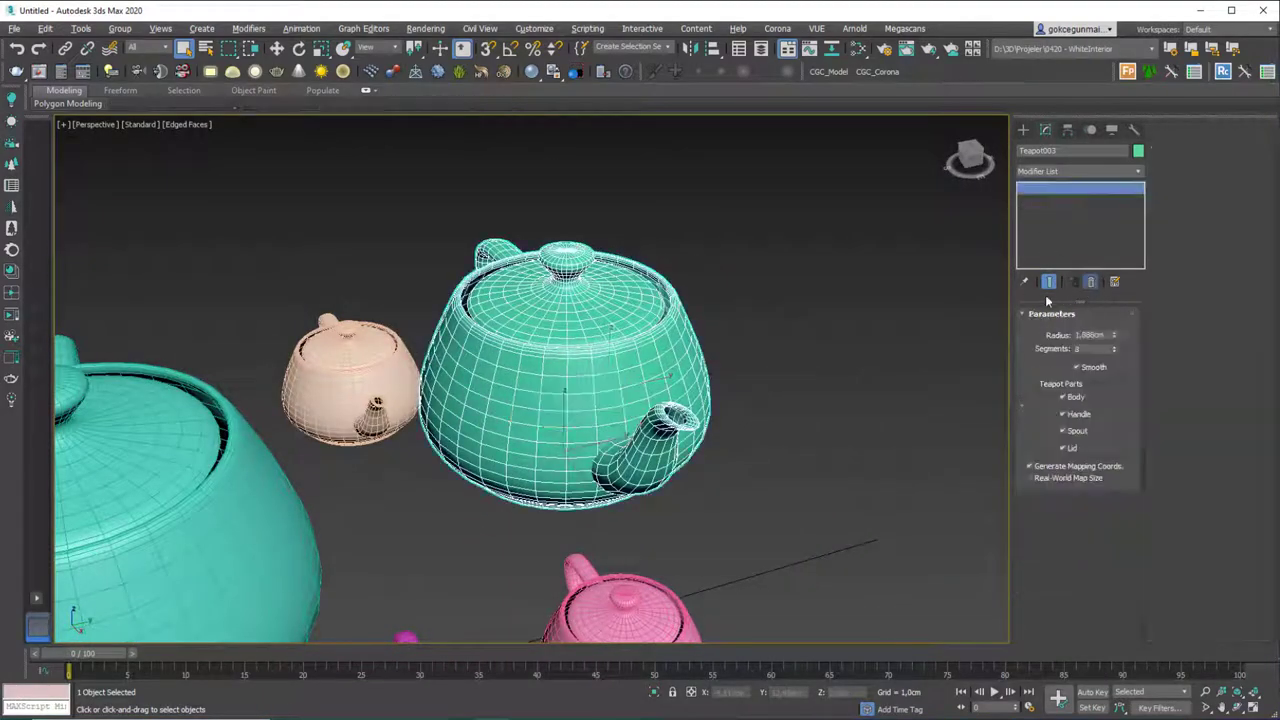
Step: Open the list of named selection sets and dismiss it without choosing a set
{"action": "scroll", "coordinate": [589, 382], "scroll_direction": "down", "scroll_amount": 4}
{"action": "middle_click_drag", "start_coordinate": [589, 382], "coordinate": [590, 340], "text": "alt"}
{"action": "scroll", "coordinate": [590, 374], "scroll_direction": "up", "scroll_amount": 3}
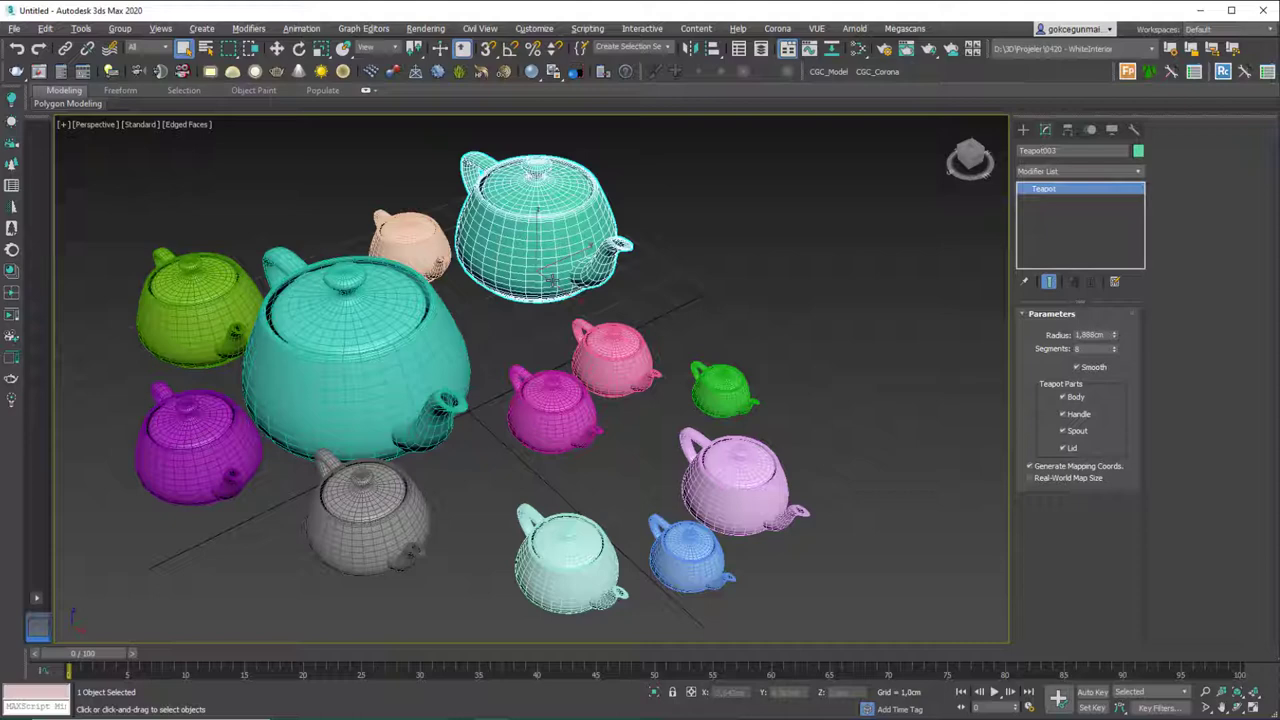
{"action": "left_click", "coordinate": [667, 47]}
{"action": "left_click", "coordinate": [676, 227]}
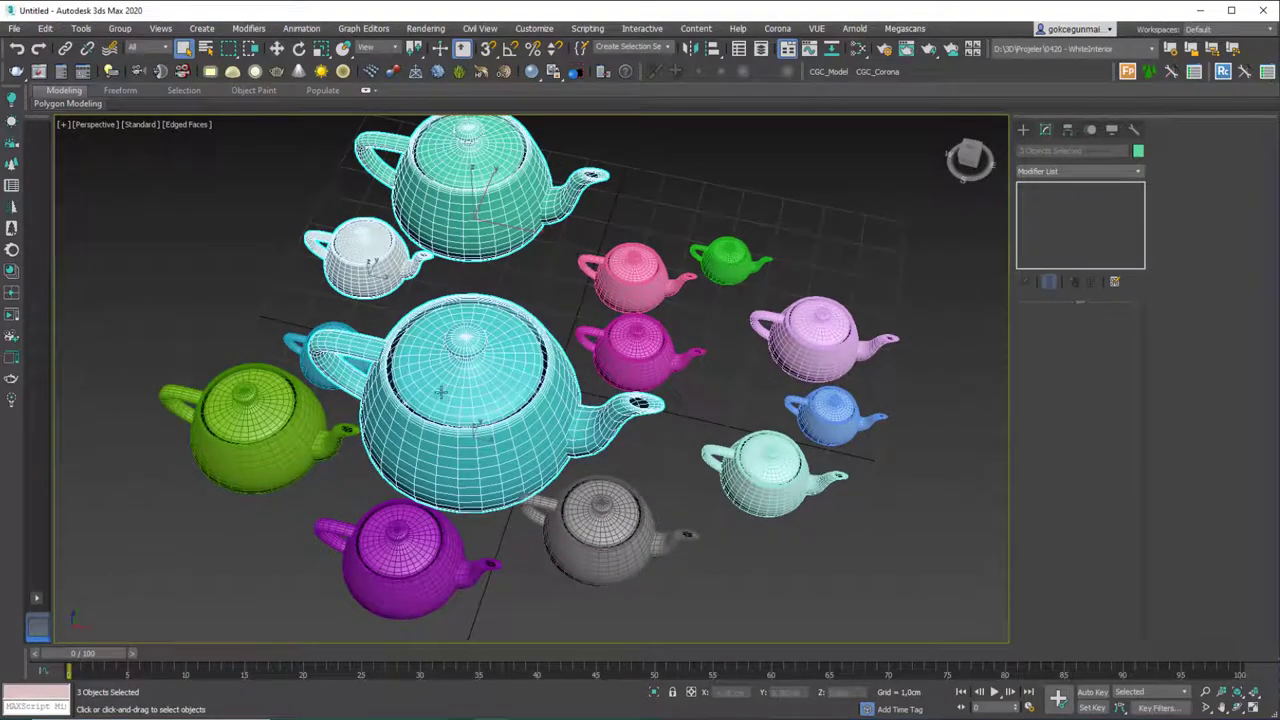
{"action": "middle_click_drag", "start_coordinate": [470, 333], "coordinate": [487, 279], "text": "alt"}
{"action": "scroll", "coordinate": [466, 271], "scroll_direction": "down", "scroll_amount": 3}
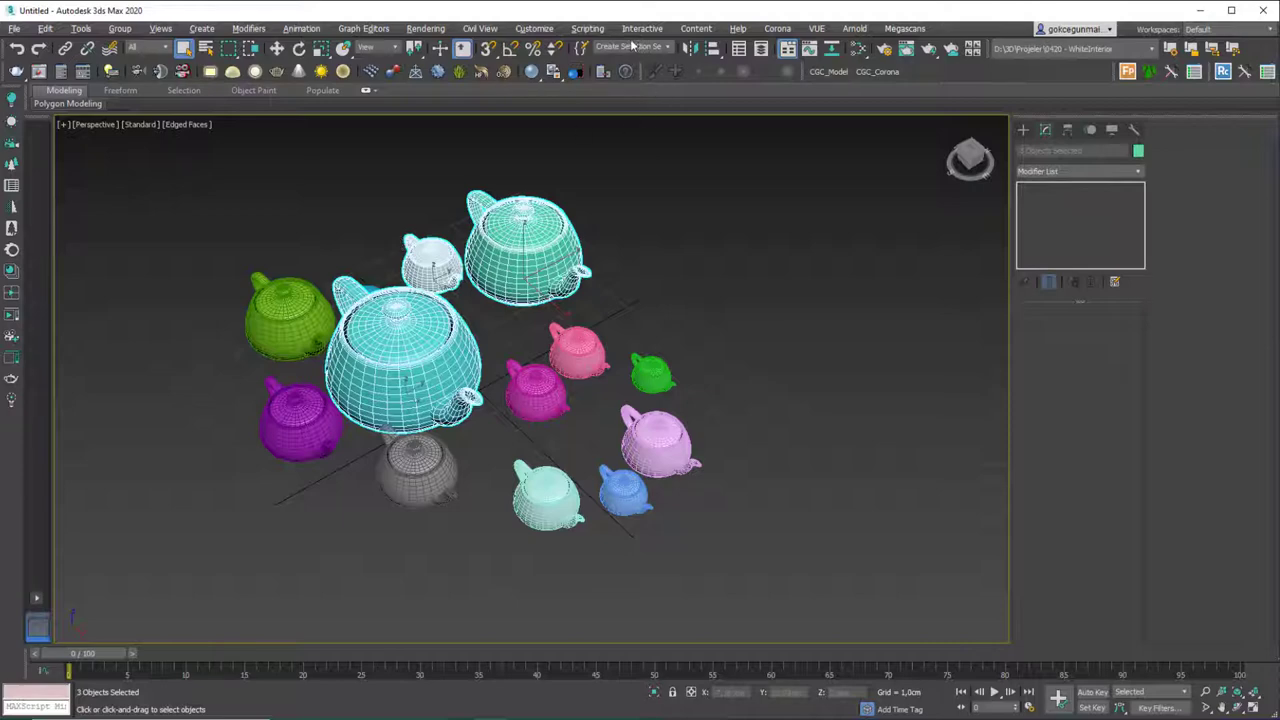
Step: Select the peach, large teal and rear green teapots together and name them as the selection set 3Teapots
{"action": "left_click", "coordinate": [488, 258]}
{"action": "left_click", "coordinate": [424, 333]}
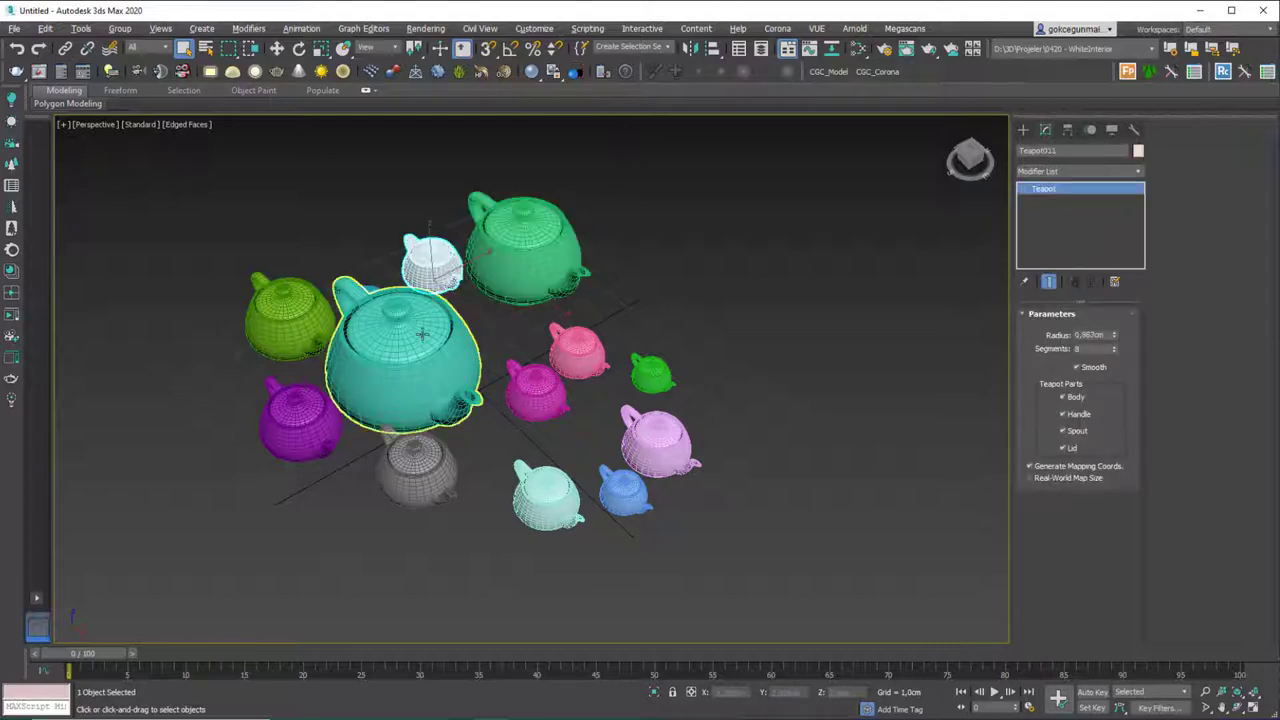
{"action": "left_click", "coordinate": [488, 258], "text": "ctrl"}
{"action": "left_click", "coordinate": [455, 258], "text": "ctrl"}
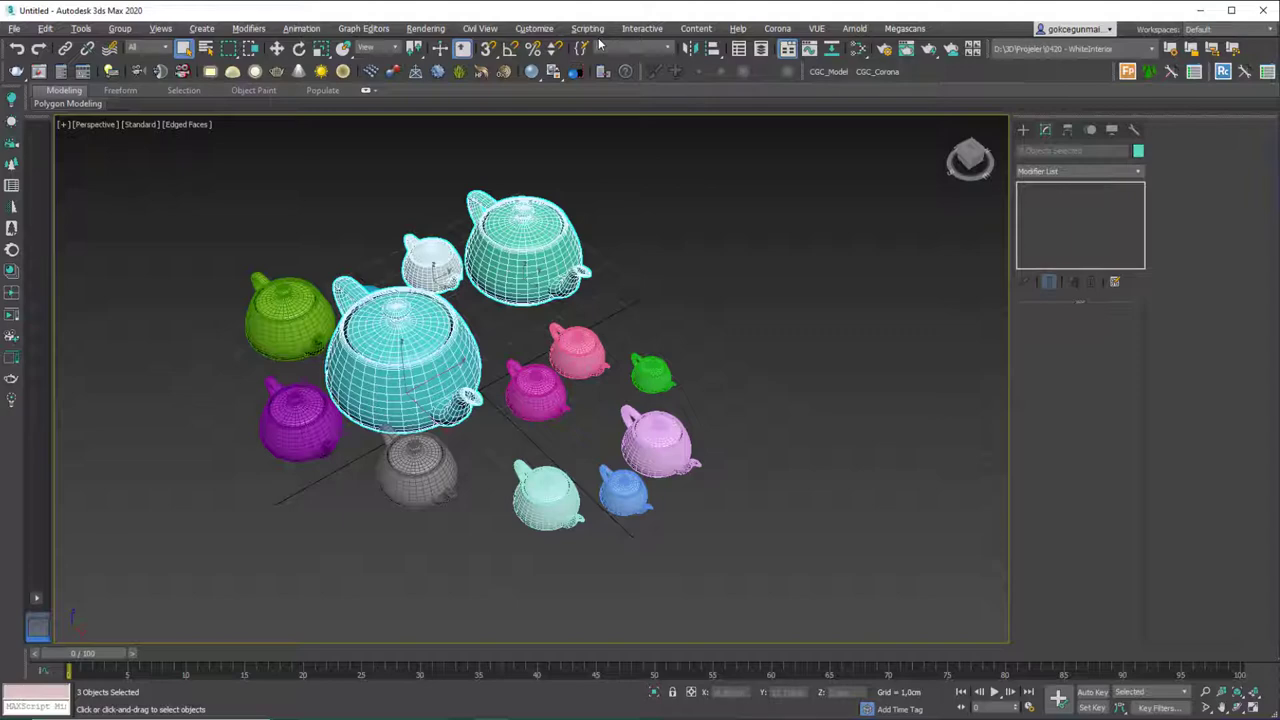
Step: Clear the selection and recall the 3Teapots named selection set
{"action": "left_click", "coordinate": [665, 249]}
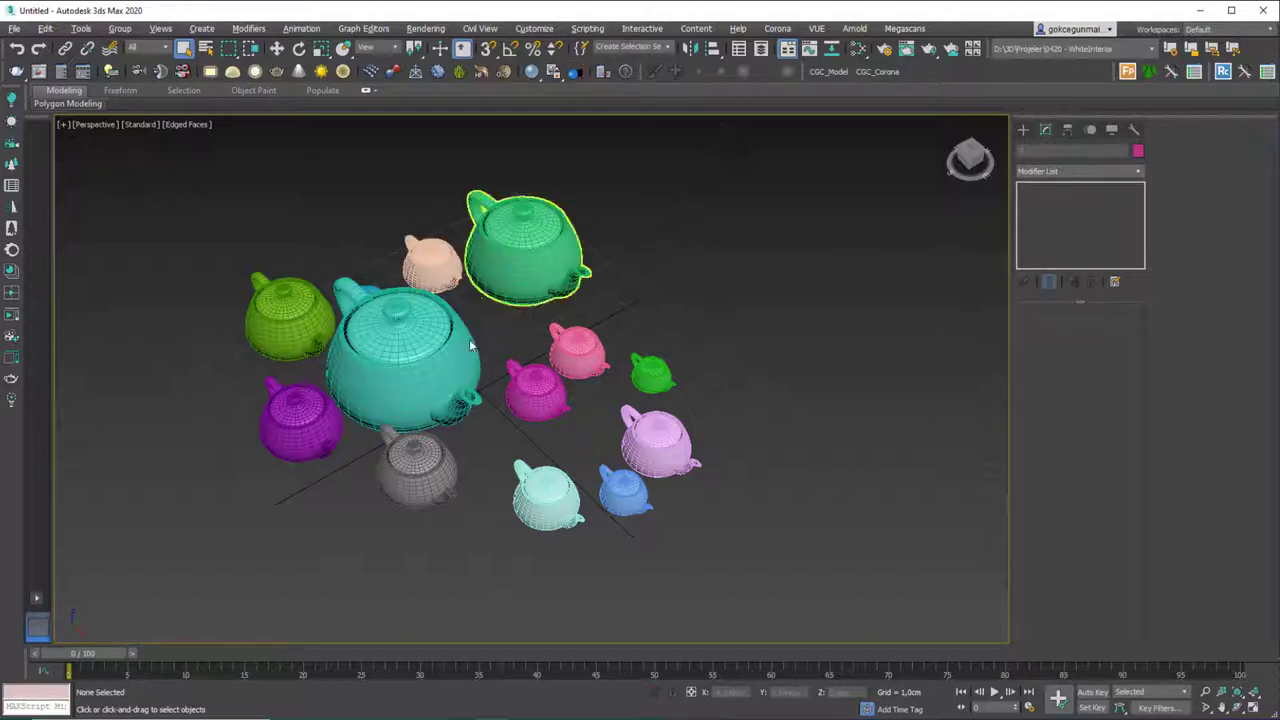
{"action": "left_click", "coordinate": [669, 48]}
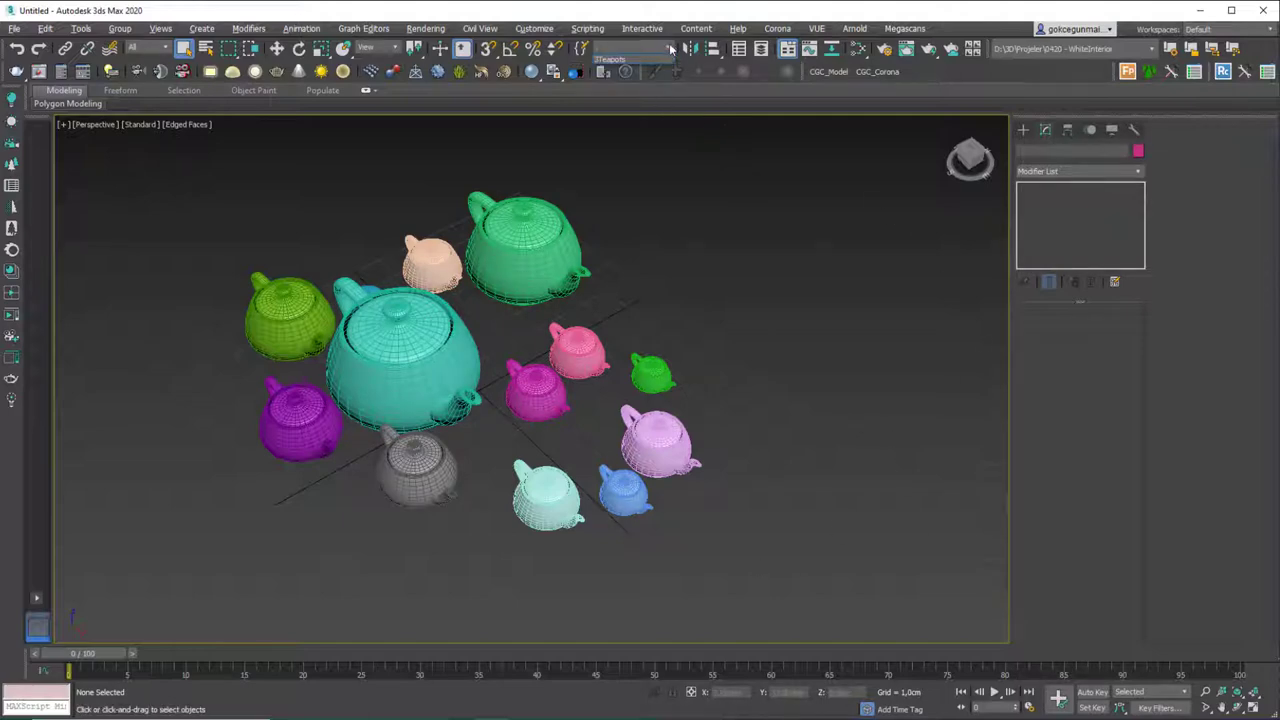
{"action": "left_click", "coordinate": [614, 60]}
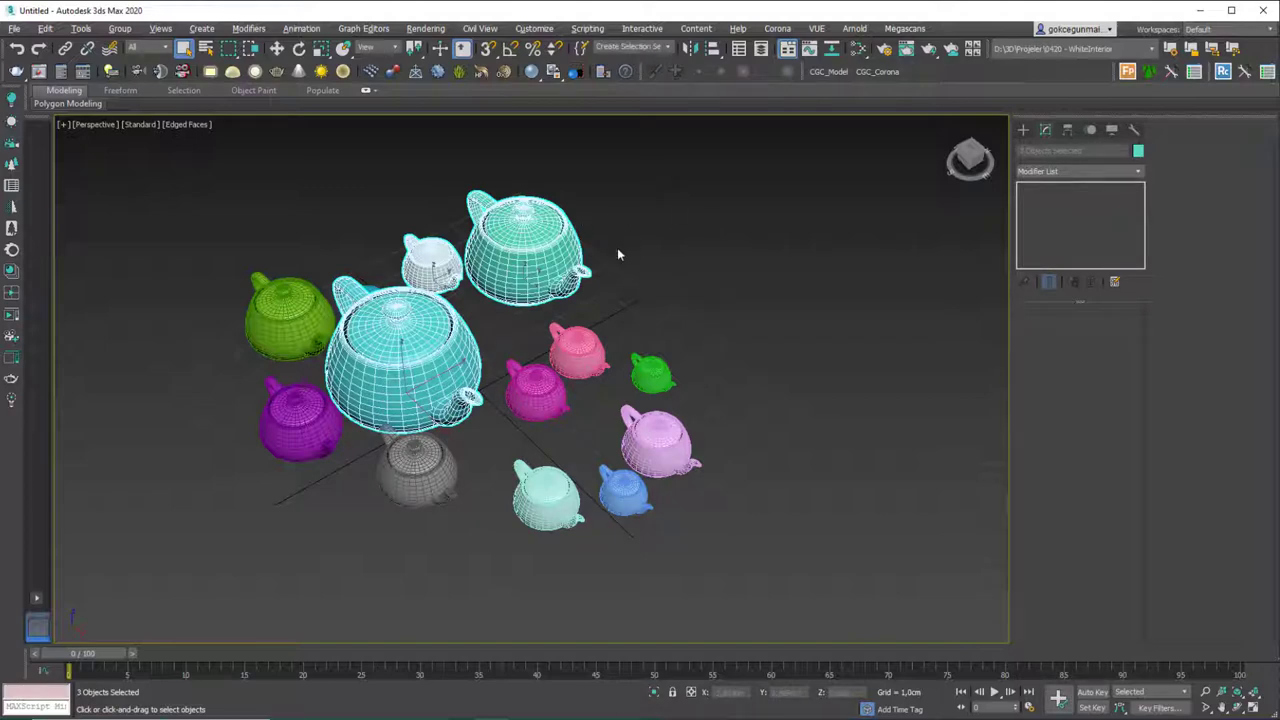
Step: Select the rear green teapot on its own and add an Edit Poly modifier to it
{"action": "left_click", "coordinate": [527, 251]}
{"action": "scroll", "coordinate": [578, 262], "scroll_direction": "up", "scroll_amount": 4}
{"action": "middle_click_drag", "start_coordinate": [578, 262], "coordinate": [549, 343]}
{"action": "scroll", "coordinate": [541, 365], "scroll_direction": "up", "scroll_amount": 4}
{"action": "key", "text": "e"}
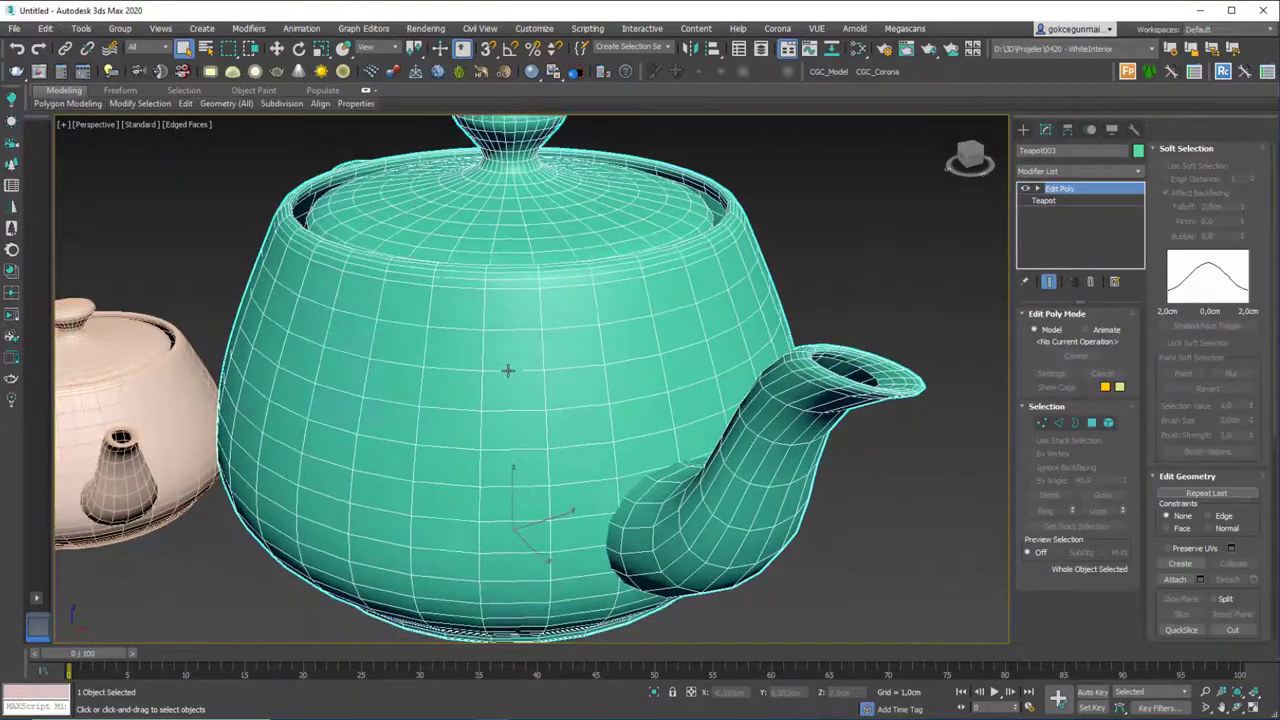
Step: At polygon level, select a two-by-two block of adjoining polygons on the front of the green teapot's body
{"action": "key", "text": "4"}
{"action": "left_click", "coordinate": [509, 398]}
{"action": "left_click", "coordinate": [504, 431], "text": "ctrl"}
{"action": "left_click", "coordinate": [565, 426], "text": "ctrl"}
{"action": "left_click", "coordinate": [572, 390], "text": "ctrl"}
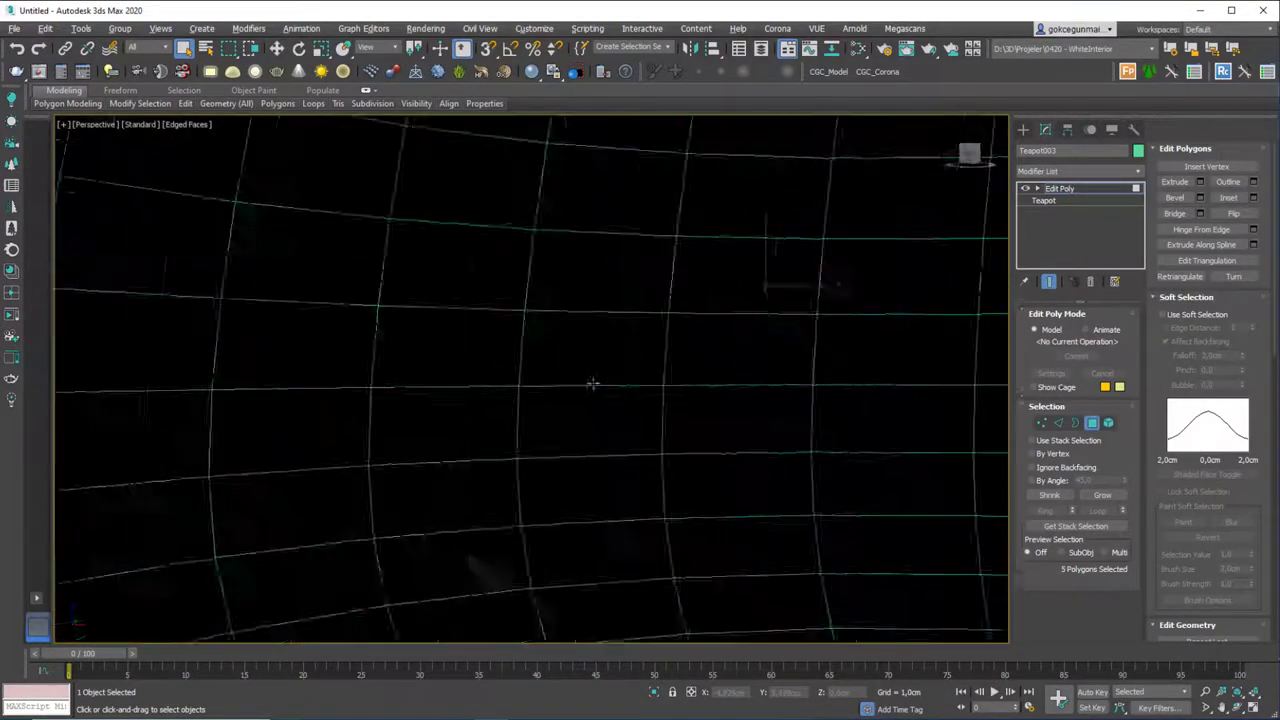
{"action": "middle_click_drag", "start_coordinate": [510, 415], "coordinate": [509, 306], "text": "alt"}
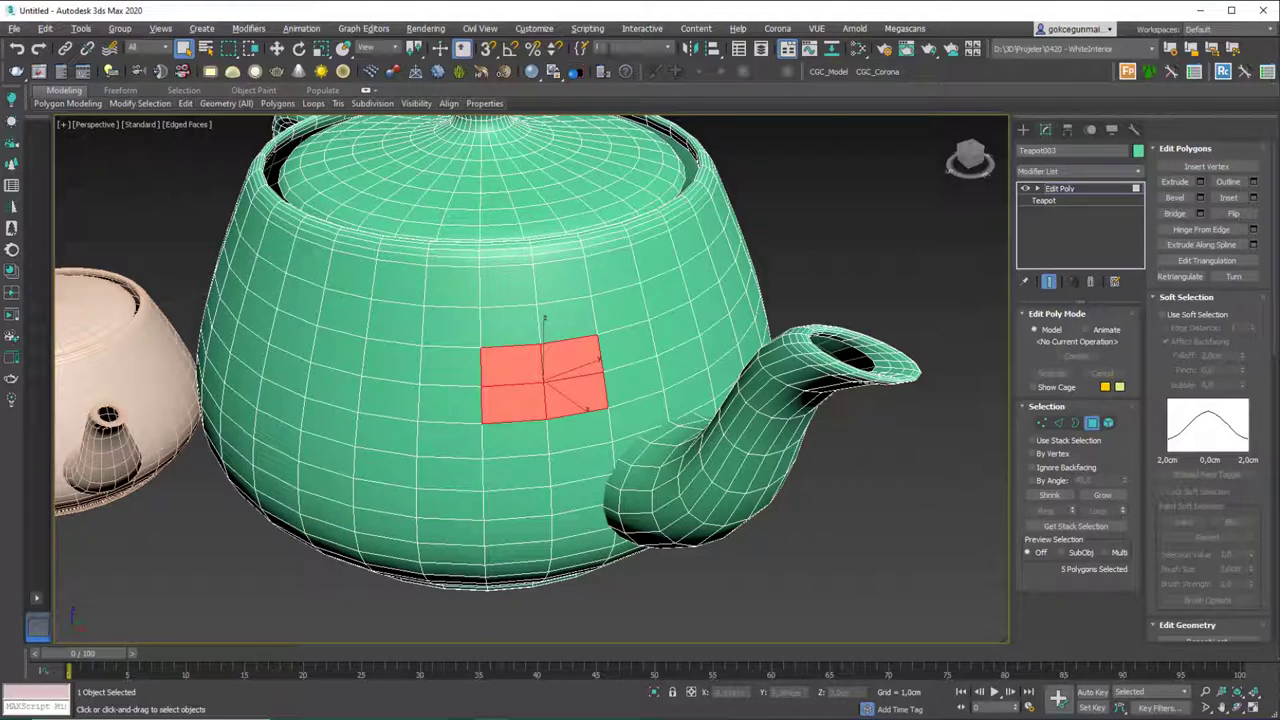
Step: Store the selected teapot polygons as a named selection set and recall them after clearing the polygon selection
{"action": "left_click", "coordinate": [668, 47]}
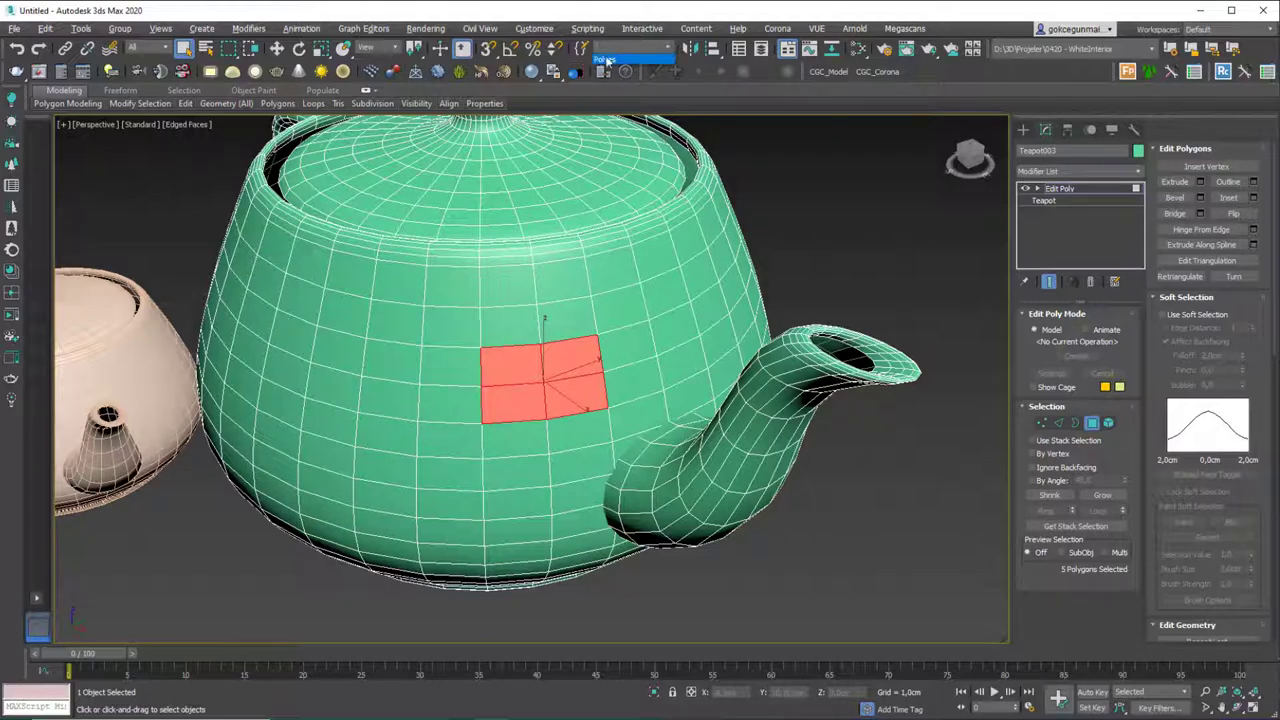
{"action": "left_click", "coordinate": [607, 60]}
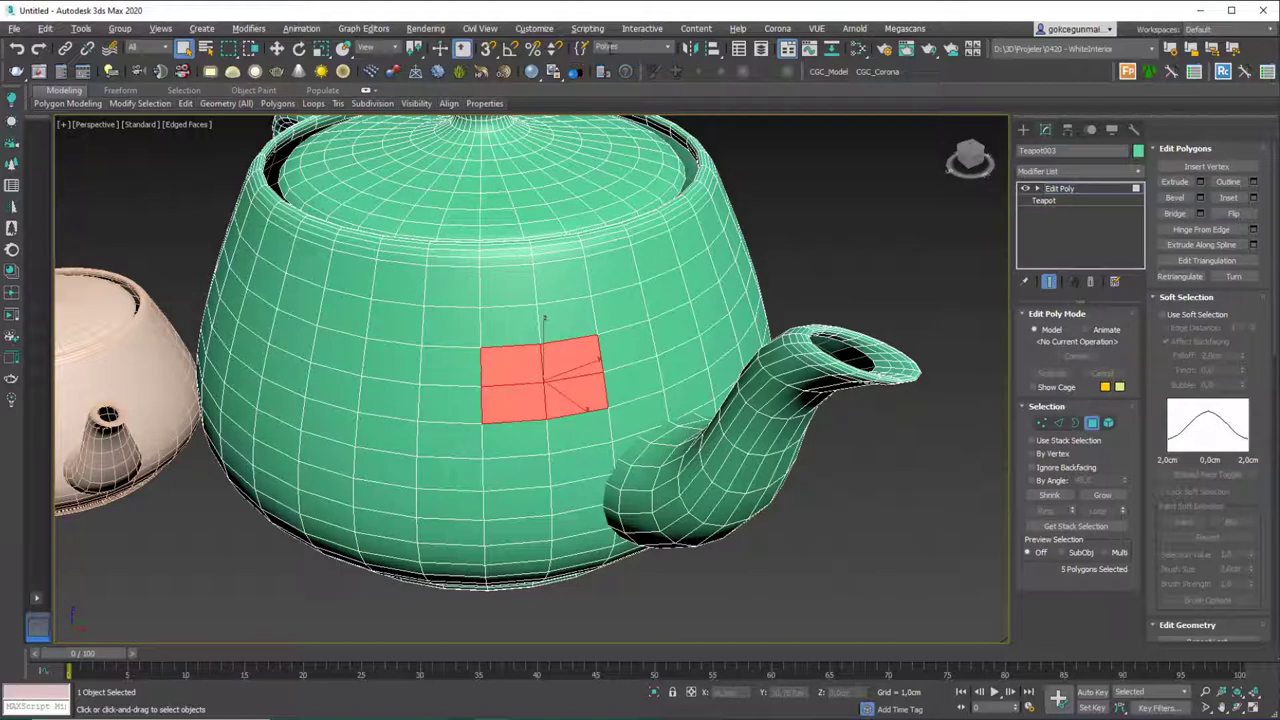
{"action": "left_click", "coordinate": [608, 47]}
{"action": "left_click", "coordinate": [872, 247]}
{"action": "left_click", "coordinate": [668, 48]}
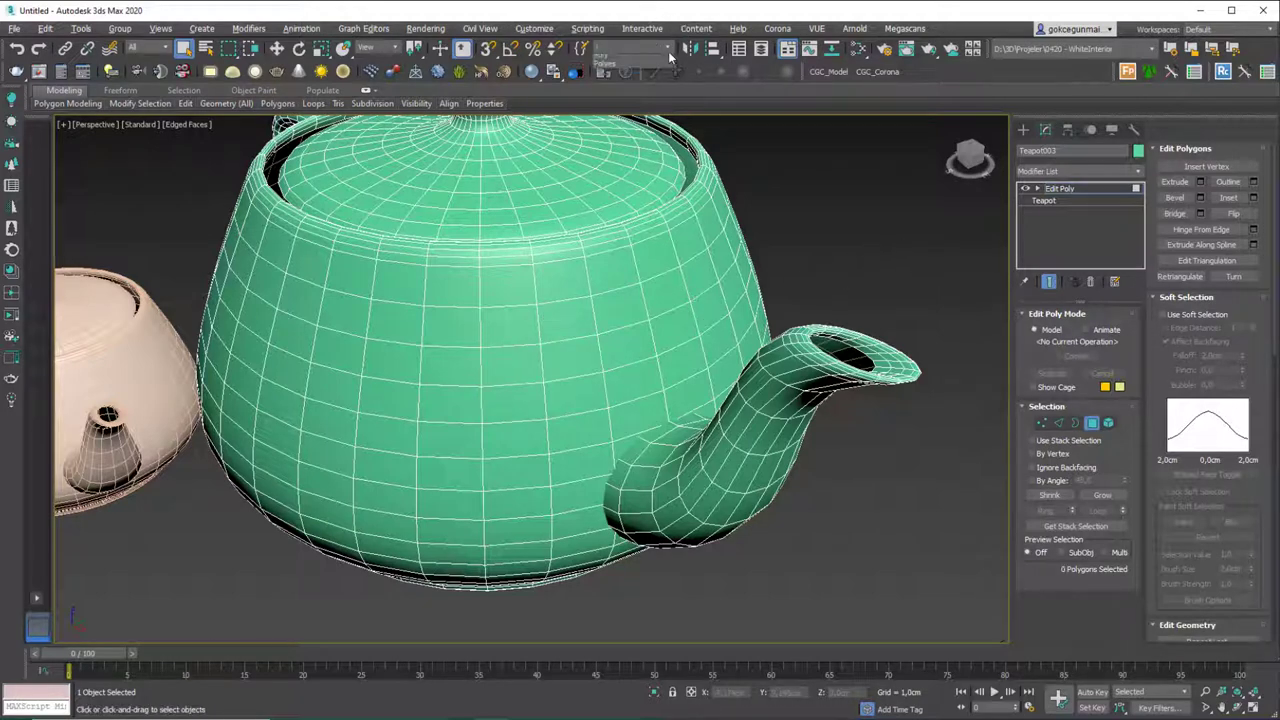
{"action": "left_click", "coordinate": [630, 64]}
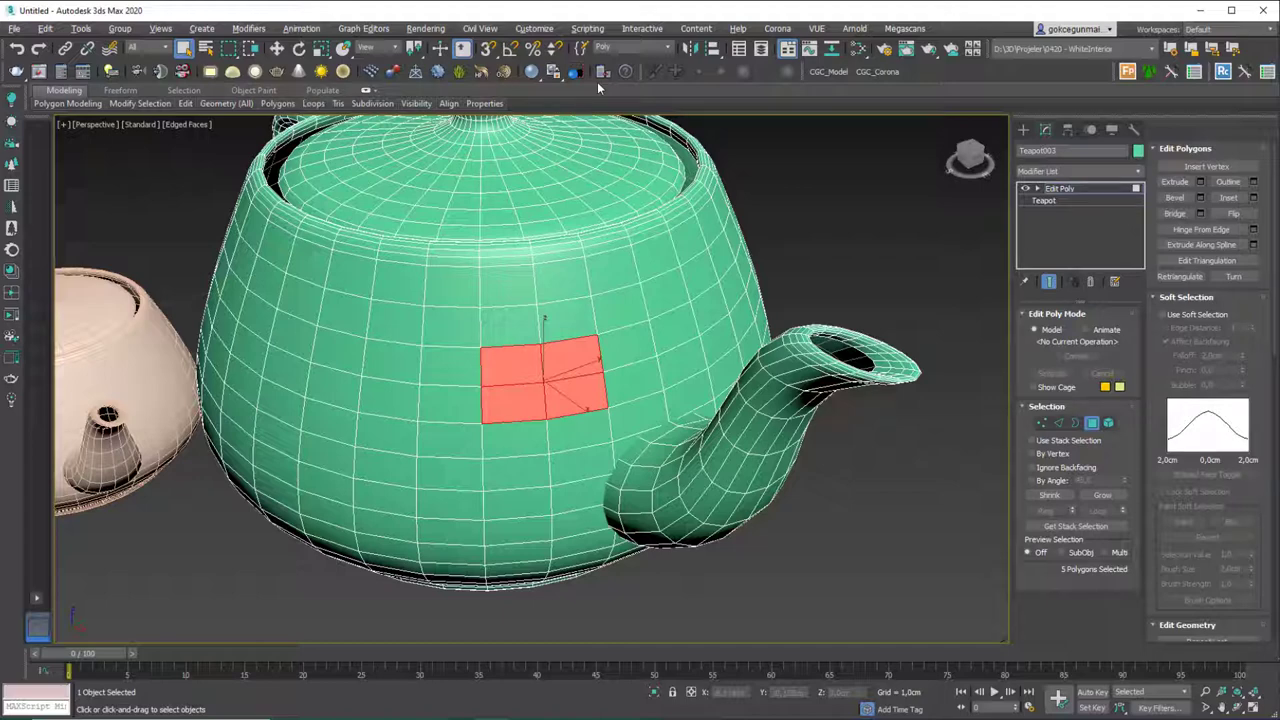
Step: Leave polygon editing and create a box about 4.2 cm long, 4 cm wide and 1.2 cm high beside the rear green teapot
{"action": "left_click", "coordinate": [1060, 188]}
{"action": "left_click", "coordinate": [1025, 131]}
{"action": "scroll", "coordinate": [623, 343], "scroll_direction": "down", "scroll_amount": 5}
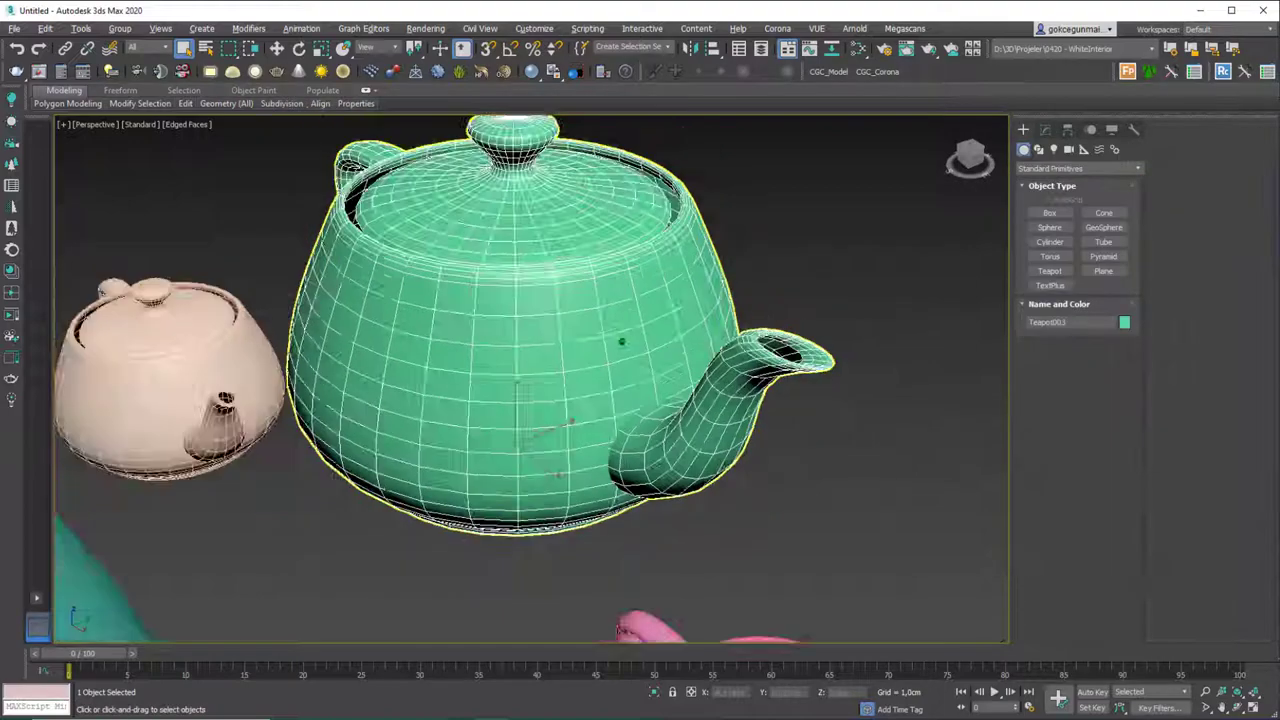
{"action": "middle_click_drag", "start_coordinate": [623, 343], "coordinate": [433, 337], "text": "alt"}
{"action": "left_click", "coordinate": [1049, 213]}
{"action": "left_click_drag", "start_coordinate": [686, 273], "coordinate": [553, 534]}
{"action": "left_click", "coordinate": [554, 430]}
{"action": "right_click", "coordinate": [638, 413]}
{"action": "scroll", "coordinate": [637, 413], "scroll_direction": "up", "scroll_amount": 5}
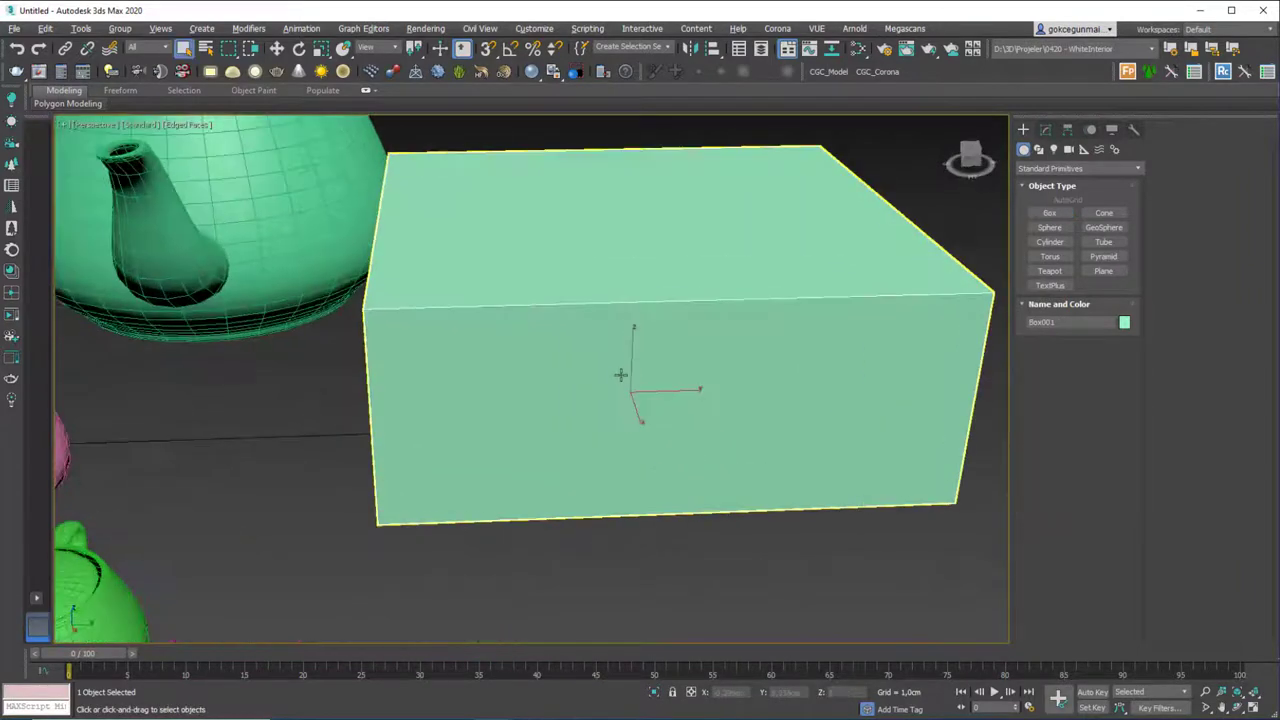
Step: Set the box to 10 length segments, 10 width segments and 5 height segments
{"action": "left_click", "coordinate": [1045, 129]}
{"action": "left_click_drag", "start_coordinate": [1119, 360], "coordinate": [1051, 374]}
{"action": "type", "text": "10"}
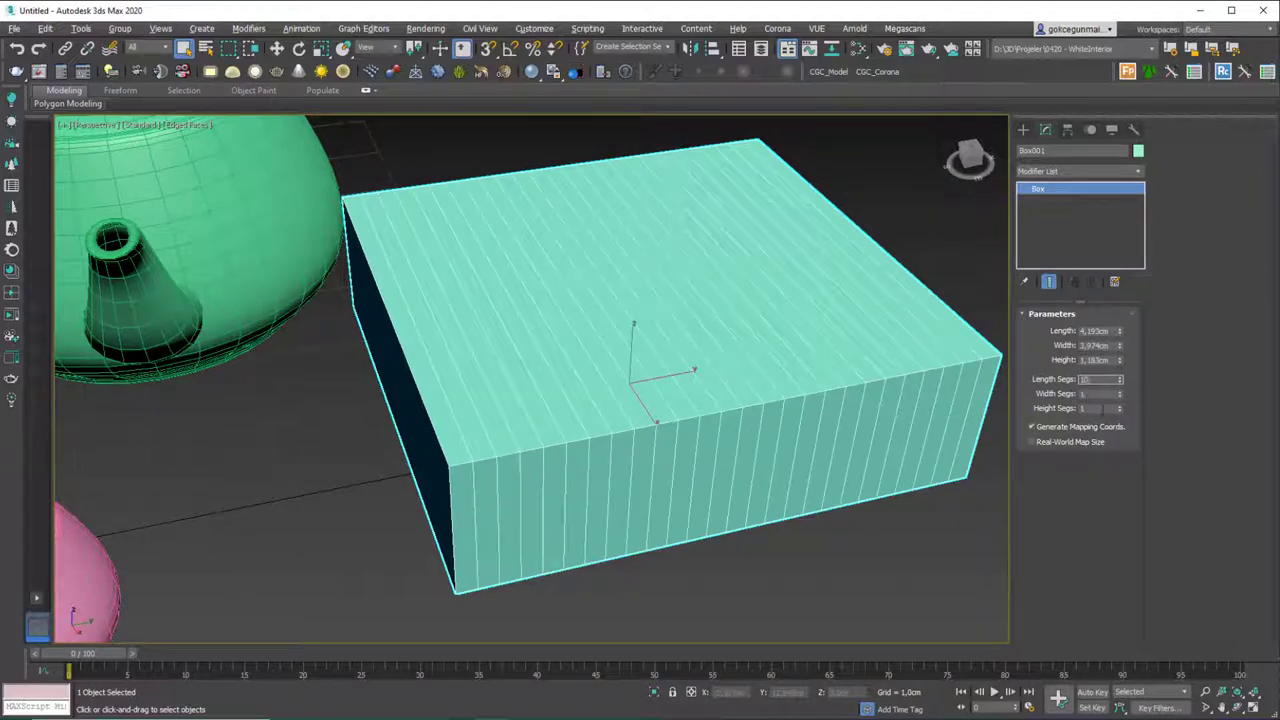
{"action": "key", "text": "Tab"}
{"action": "type", "text": "10"}
{"action": "key", "text": "Tab"}
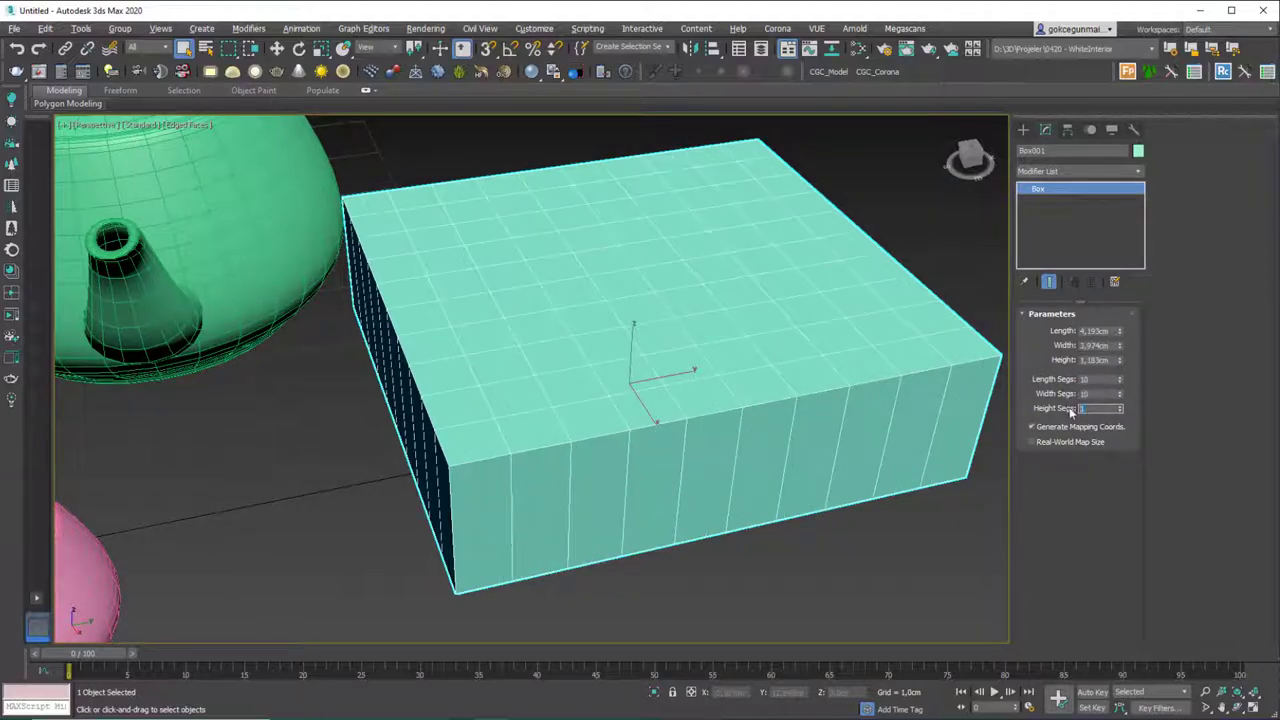
{"action": "type", "text": "5"}
{"action": "middle_click_drag", "start_coordinate": [789, 360], "coordinate": [746, 366], "text": "alt"}
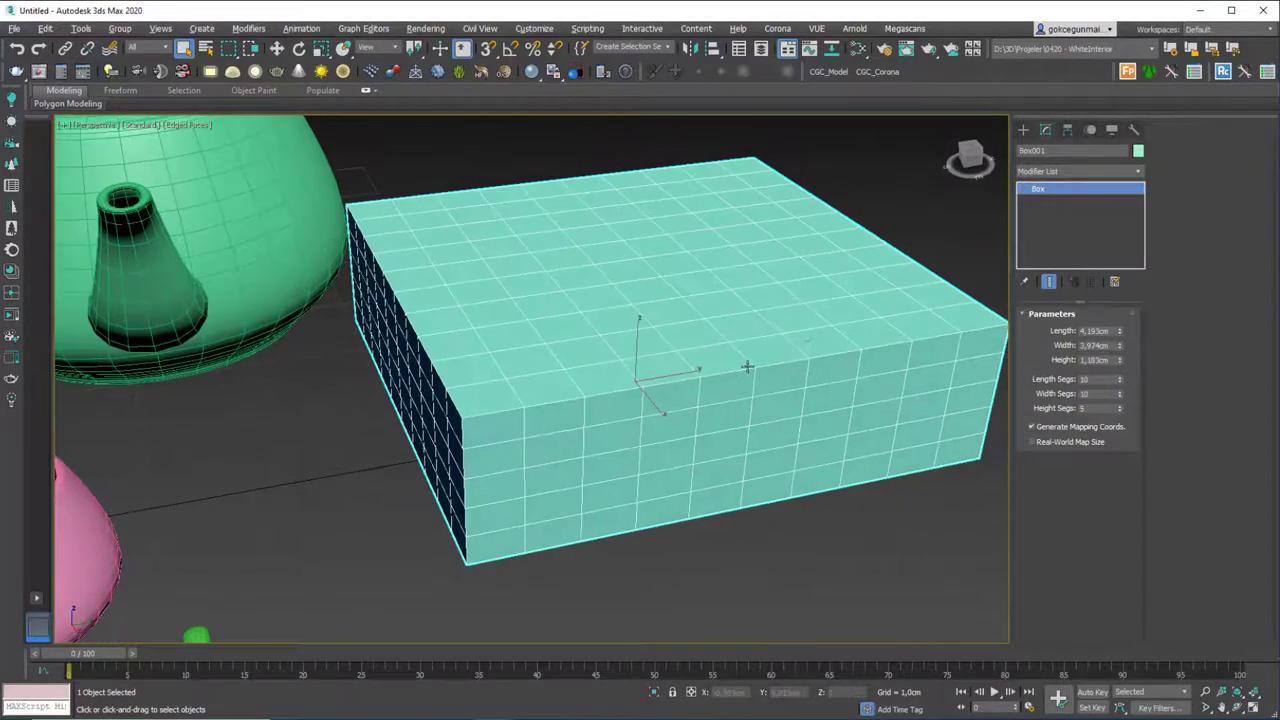
Step: Add an Edit Poly modifier to the box and select the middle row of polygons all the way around its sides
{"action": "left_click", "coordinate": [1059, 172]}
{"action": "key", "text": "e"}
{"action": "left_click", "coordinate": [1046, 197]}
{"action": "key", "text": "4"}
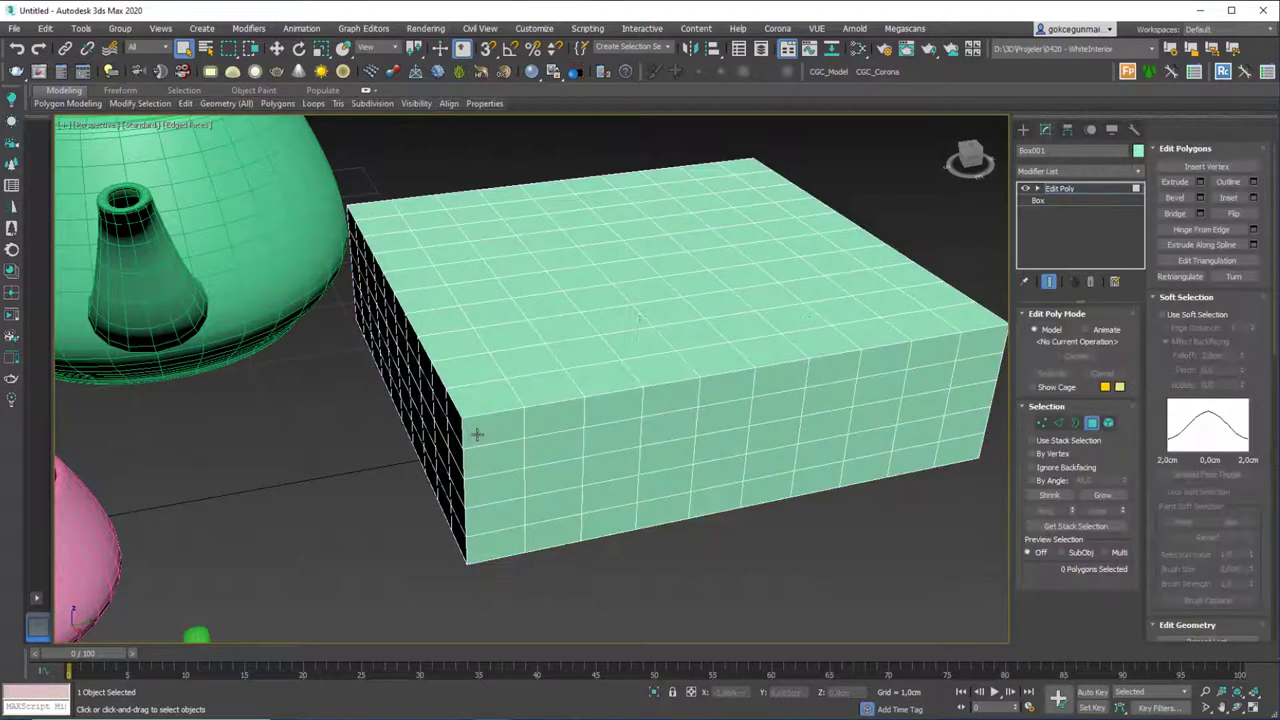
{"action": "left_click", "coordinate": [499, 434]}
{"action": "left_click", "coordinate": [488, 486]}
{"action": "left_click", "coordinate": [531, 478], "text": "shift"}
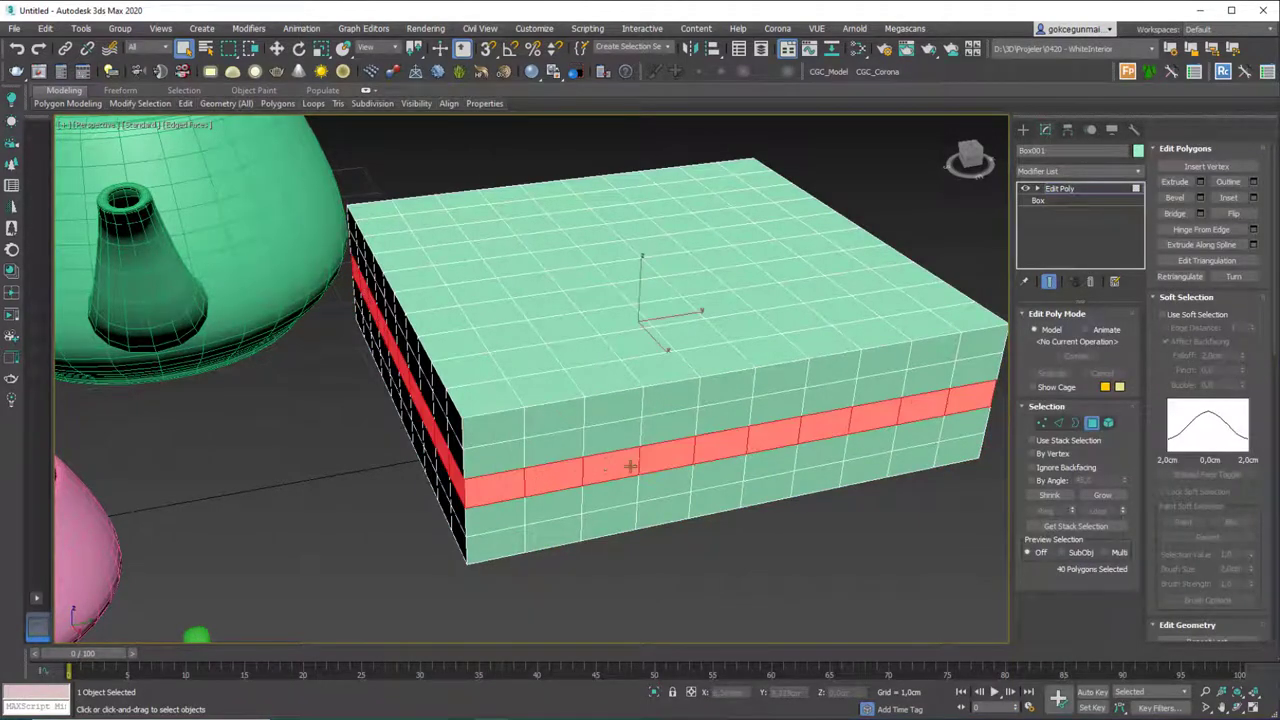
Step: Grow the polygon selection until it covers all the side faces of the box
{"action": "left_click", "coordinate": [1095, 498]}
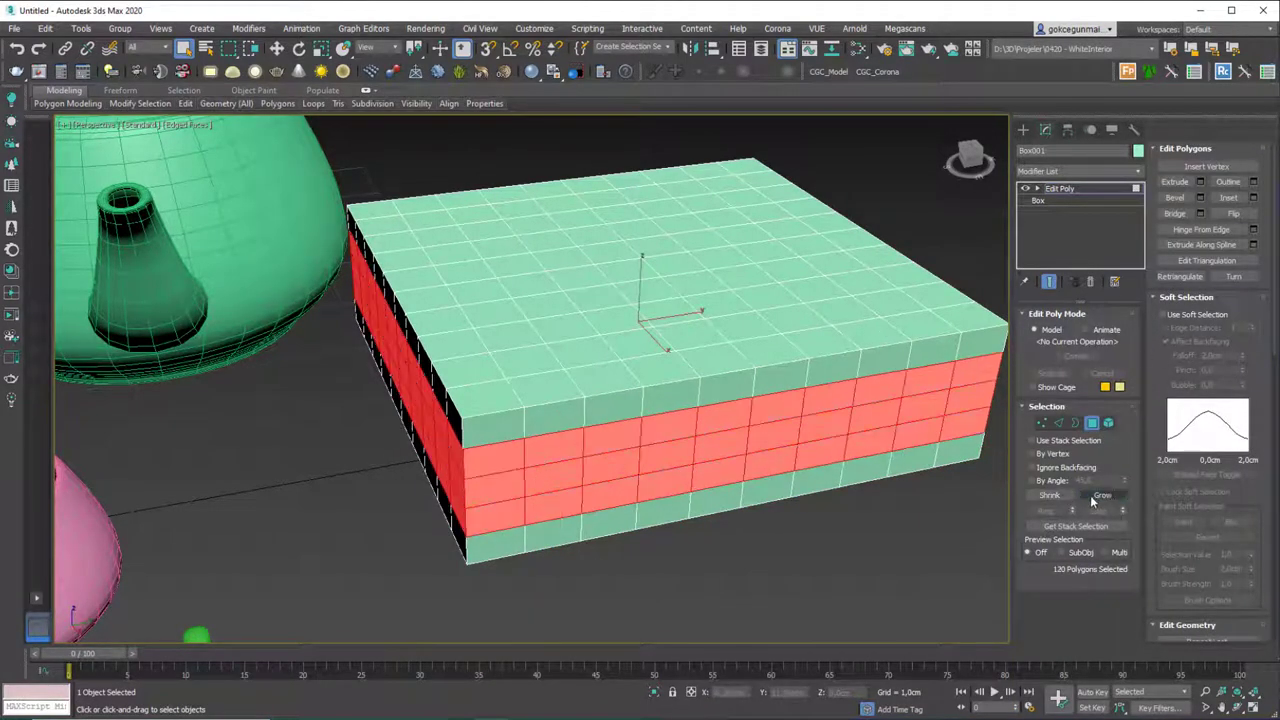
{"action": "left_click", "coordinate": [1095, 500]}
{"action": "left_click", "coordinate": [1049, 495]}
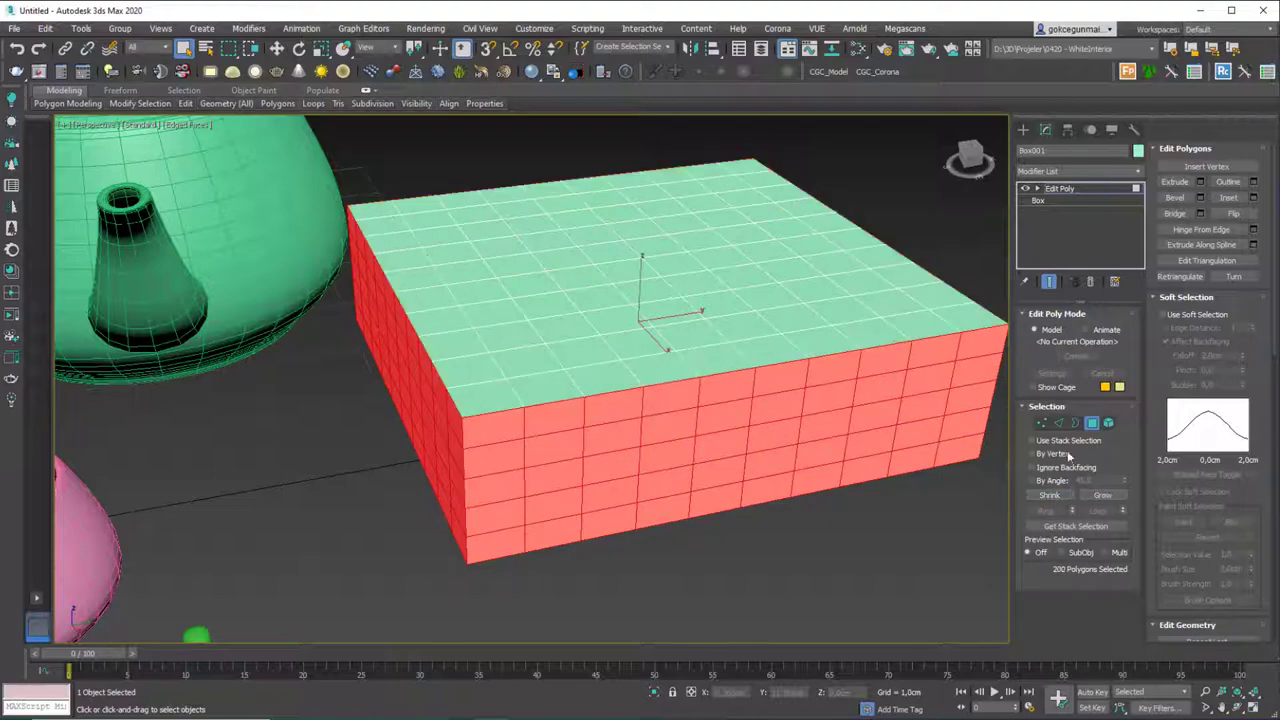
{"action": "middle_click_drag", "start_coordinate": [642, 360], "coordinate": [594, 326], "text": "alt"}
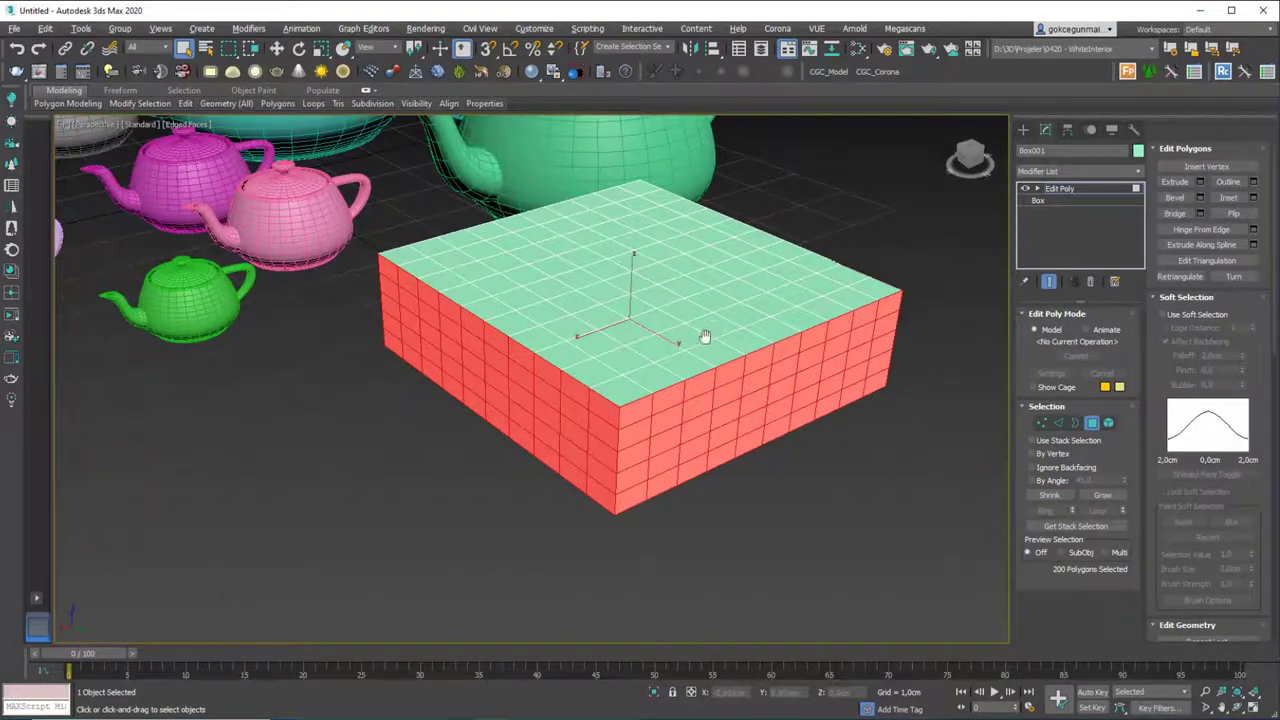
{"action": "middle_click_drag", "start_coordinate": [703, 337], "coordinate": [748, 243], "text": "alt"}
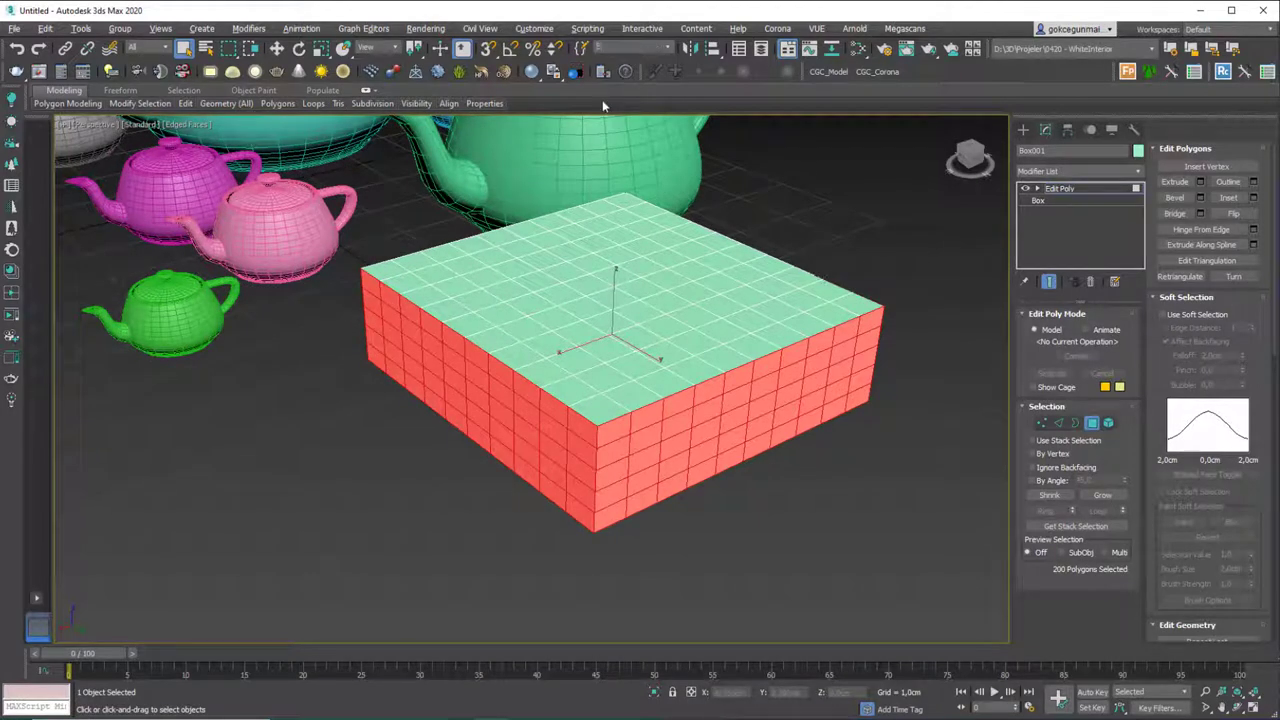
Step: Name the box's side polygons as the selection set CoushinEdge and recall it after clearing the polygon selection
{"action": "type", "text": "CoushinEdge"}
{"action": "left_click", "coordinate": [934, 245]}
{"action": "left_click", "coordinate": [668, 52]}
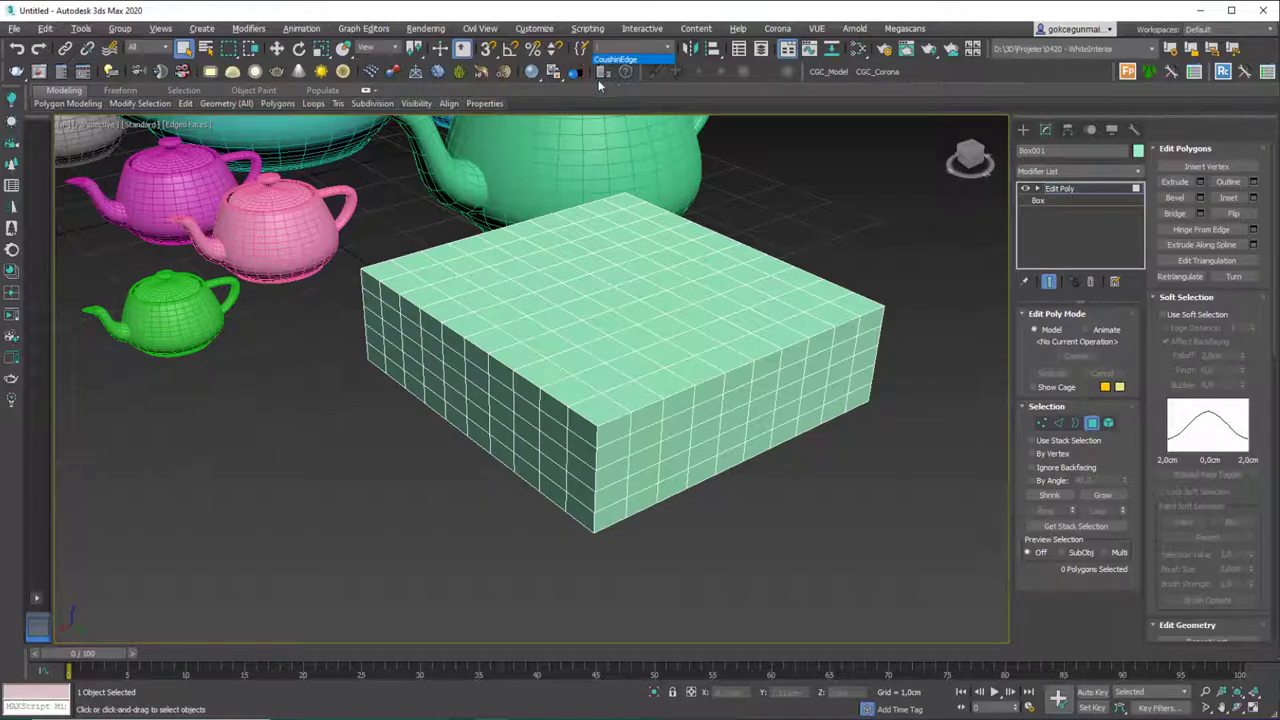
{"action": "left_click", "coordinate": [612, 64]}
{"action": "middle_click_drag", "start_coordinate": [531, 329], "coordinate": [700, 398], "text": "alt"}
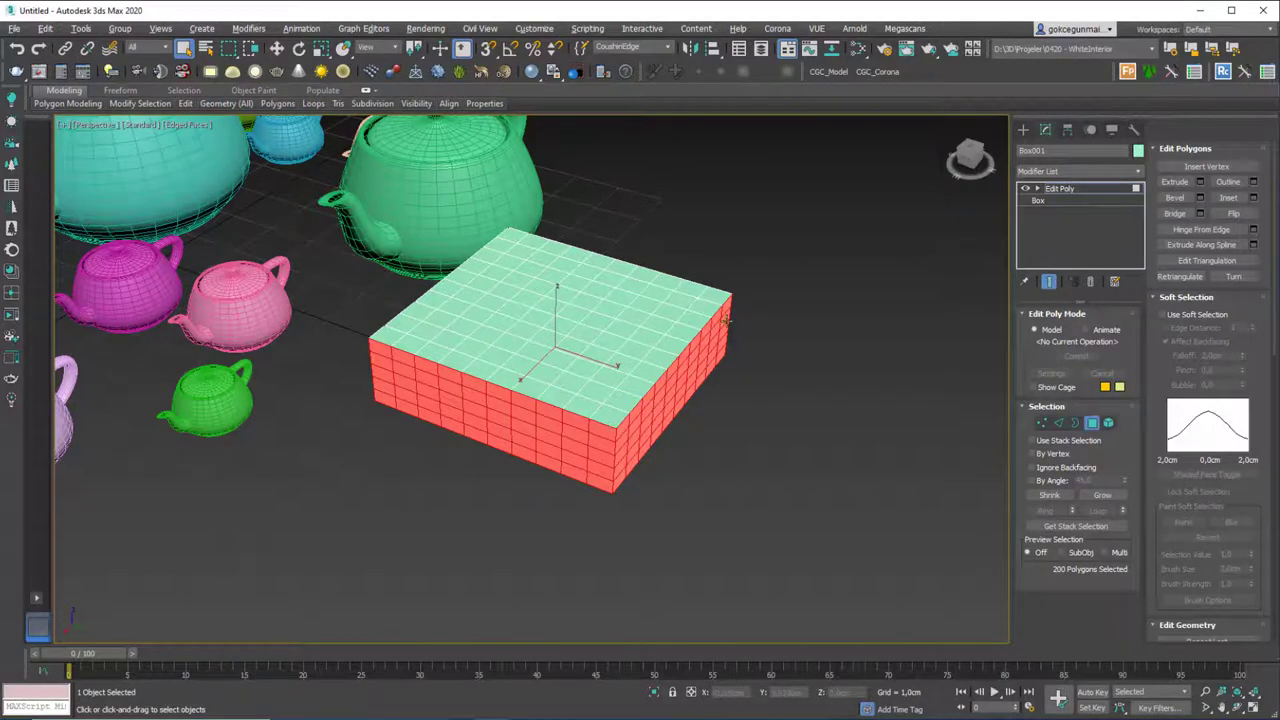
Step: Leave polygon editing, delete the box and frame all the teapots in the view
{"action": "middle_click_drag", "start_coordinate": [725, 322], "coordinate": [767, 312], "text": "alt"}
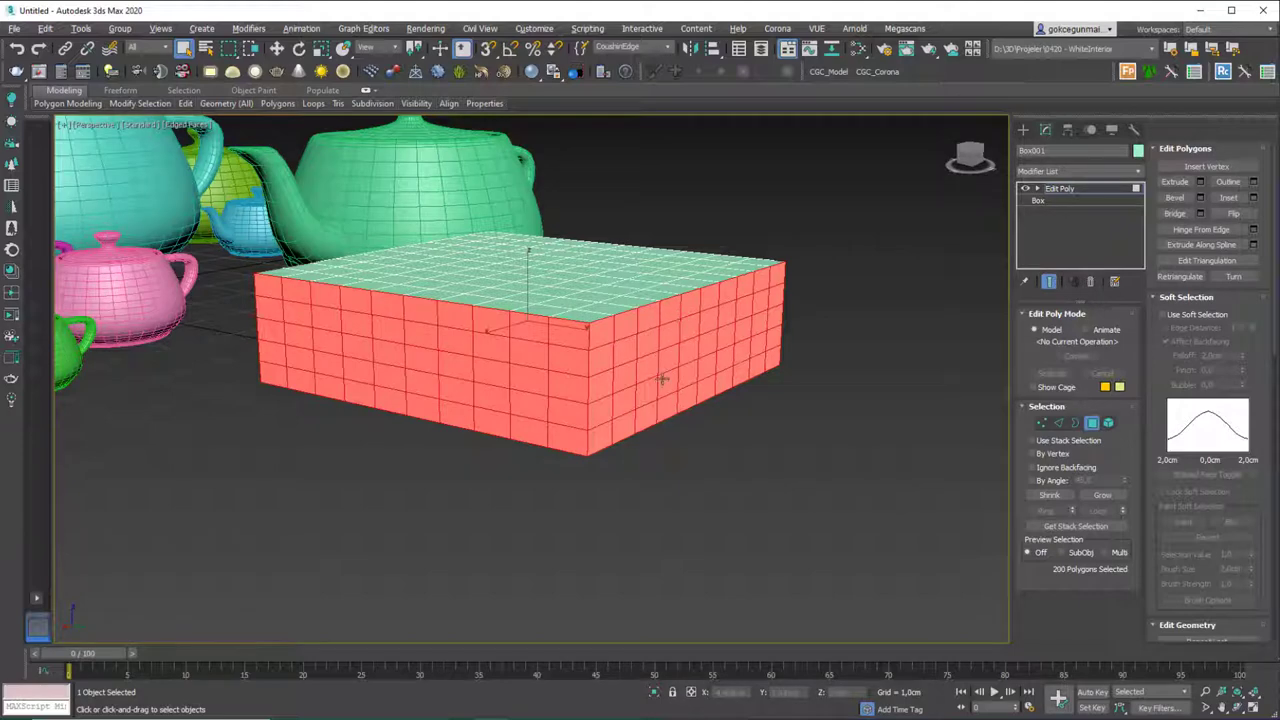
{"action": "left_click", "coordinate": [1078, 190]}
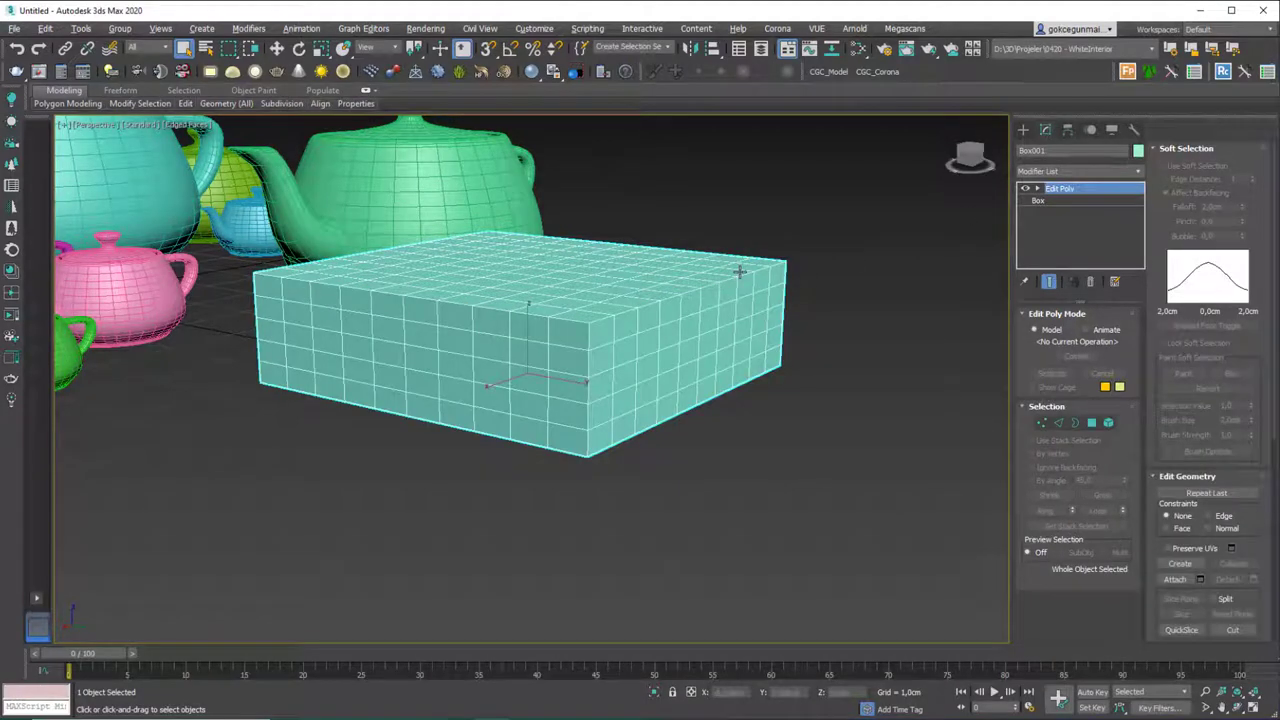
{"action": "key", "text": "Delete"}
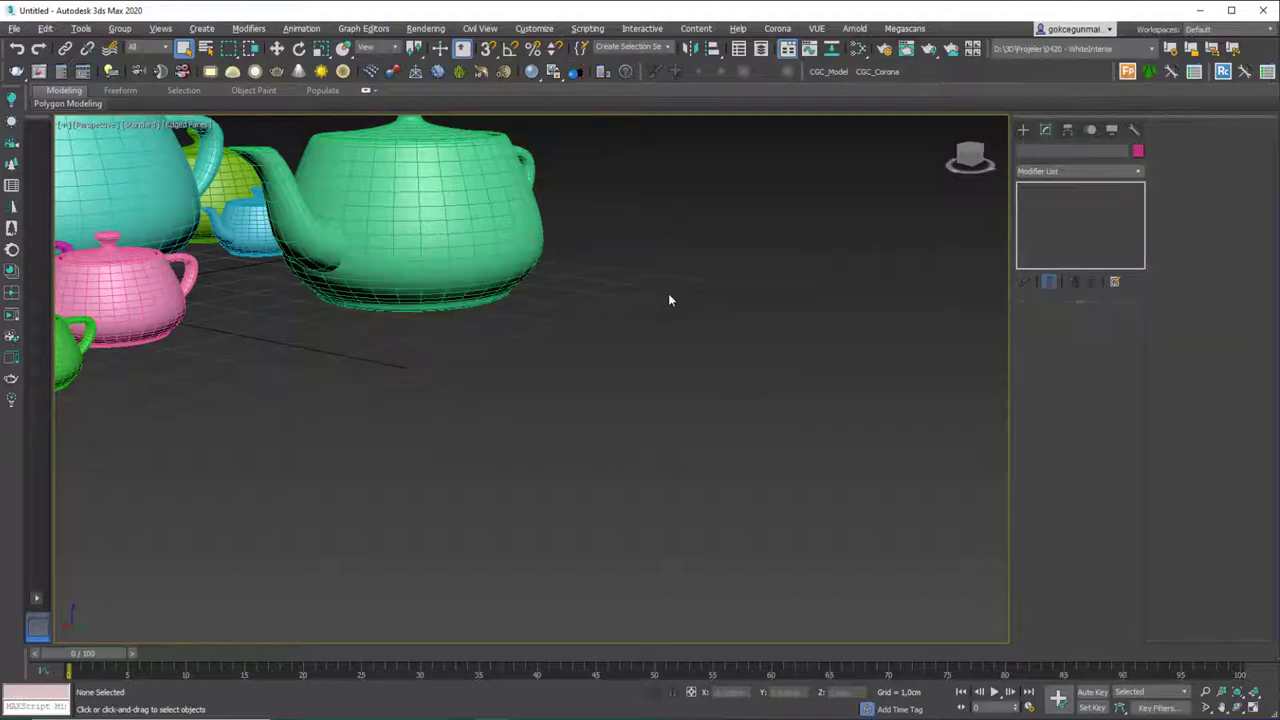
{"action": "middle_click_drag", "start_coordinate": [509, 352], "coordinate": [530, 302], "text": "alt"}
{"action": "key", "text": "z"}
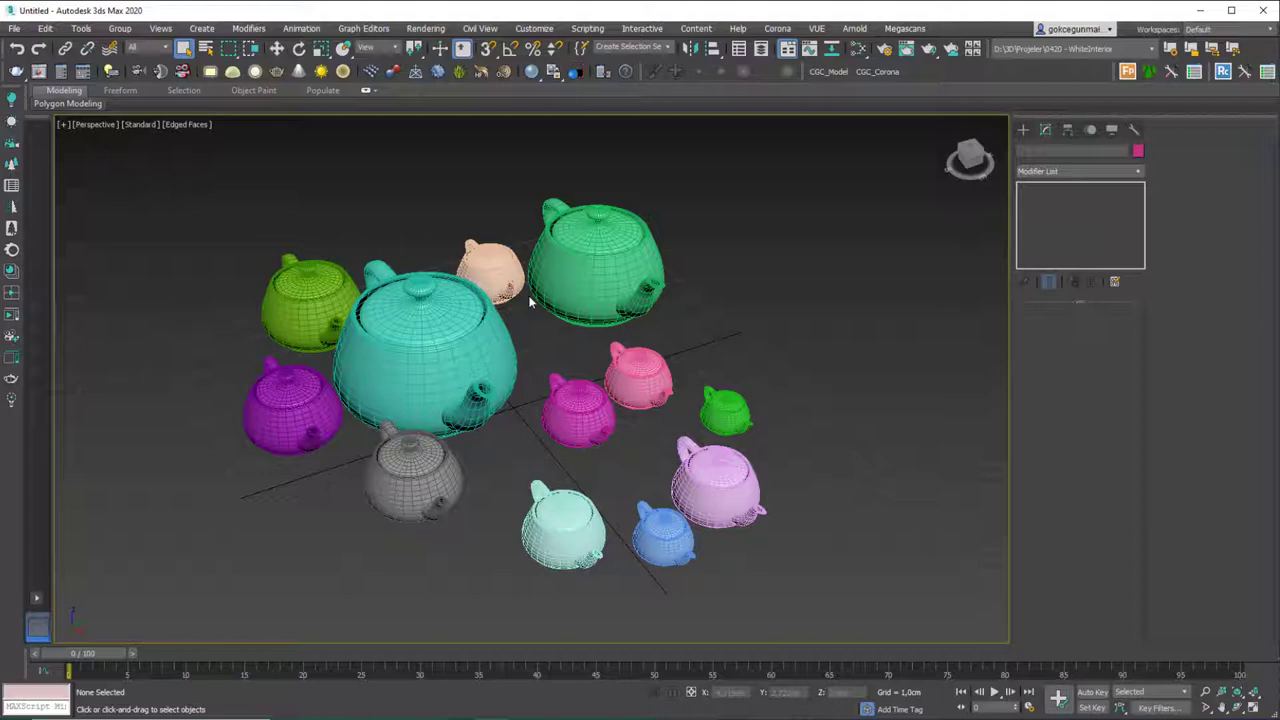
Step: Bring up the Select From Scene list over the viewport and try highlighting Teapot006 through Teapot008, and Teapot006 with Teapot007
{"action": "left_click", "coordinate": [80, 28]}
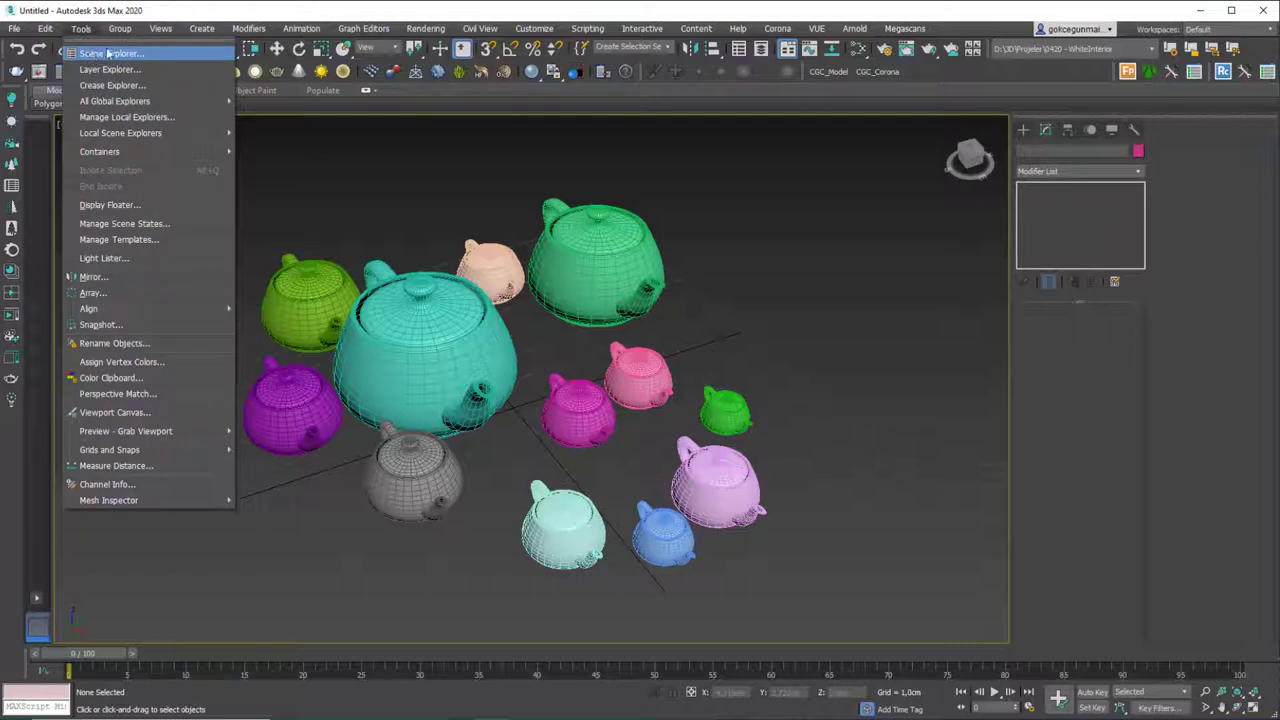
{"action": "left_click", "coordinate": [105, 52]}
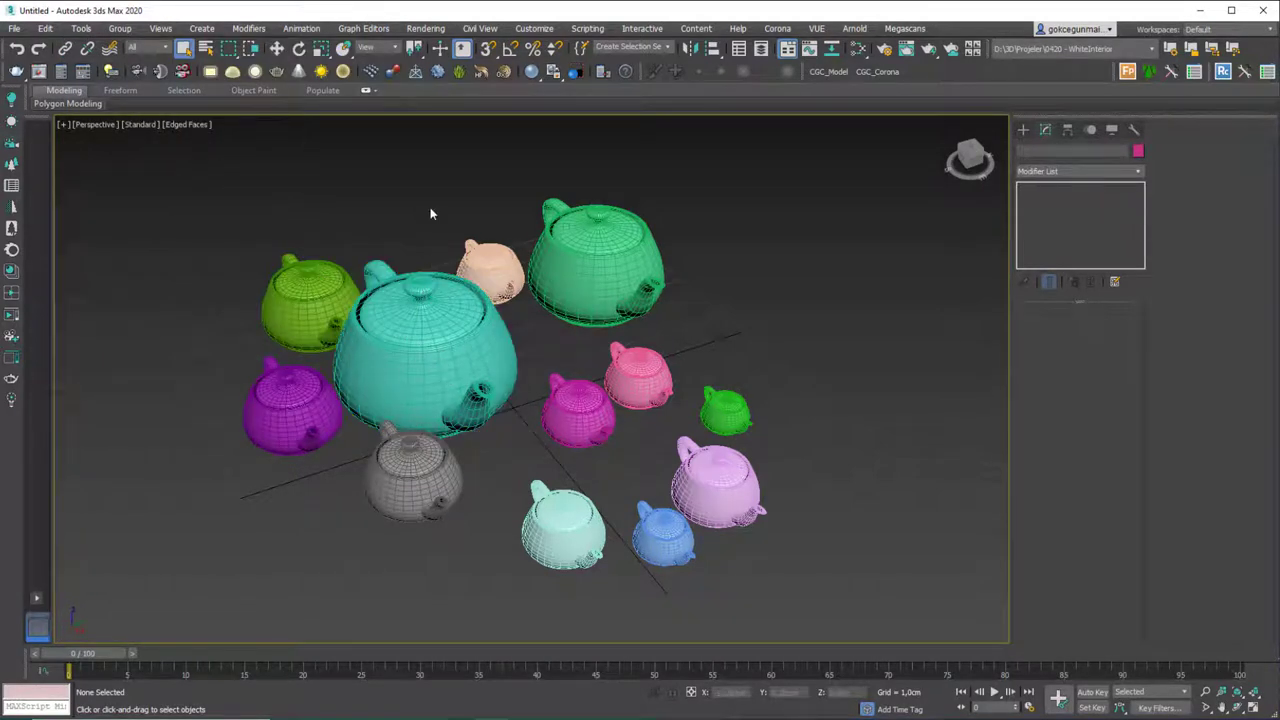
{"action": "key", "text": "h"}
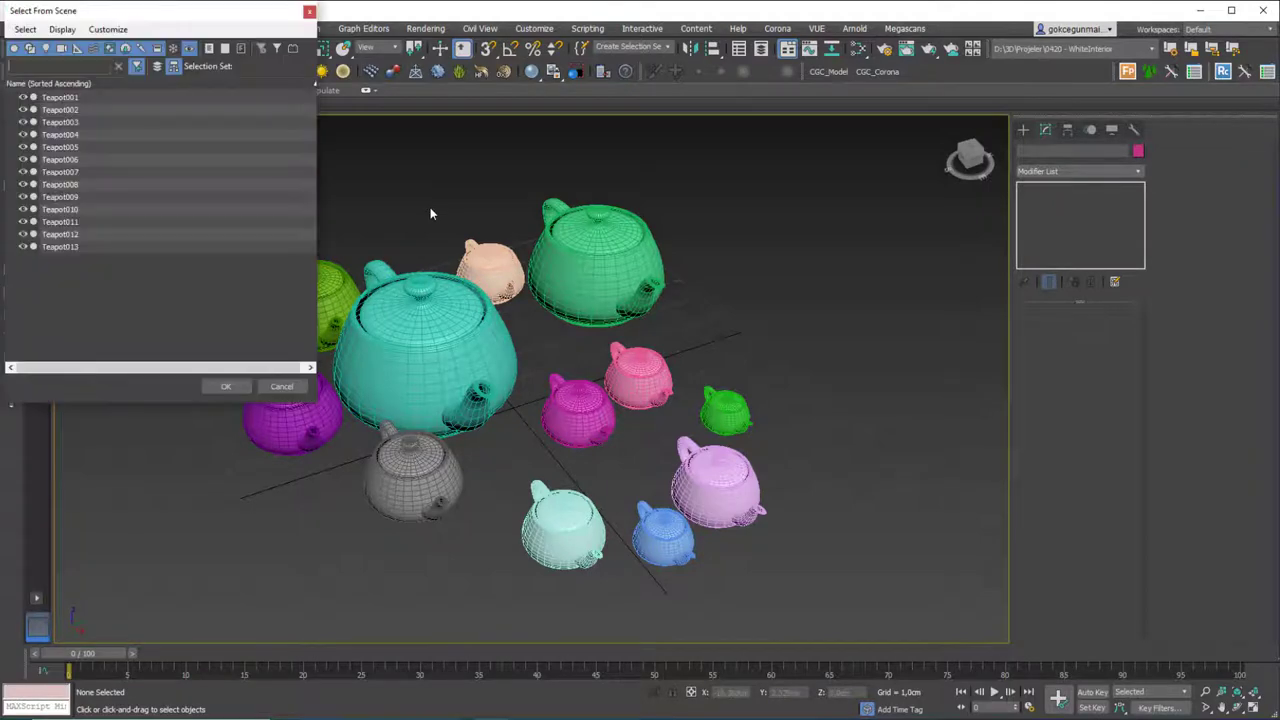
{"action": "left_click_drag", "start_coordinate": [183, 12], "coordinate": [265, 160]}
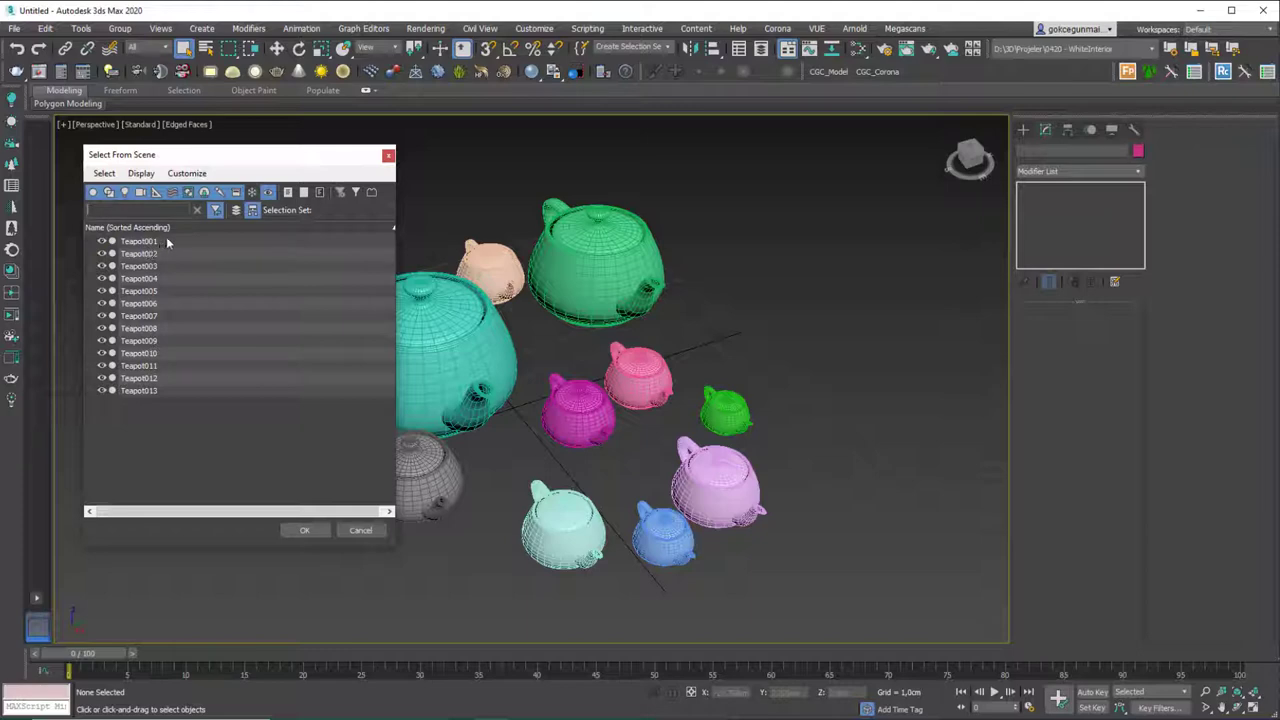
{"action": "left_click_drag", "start_coordinate": [166, 304], "coordinate": [166, 331]}
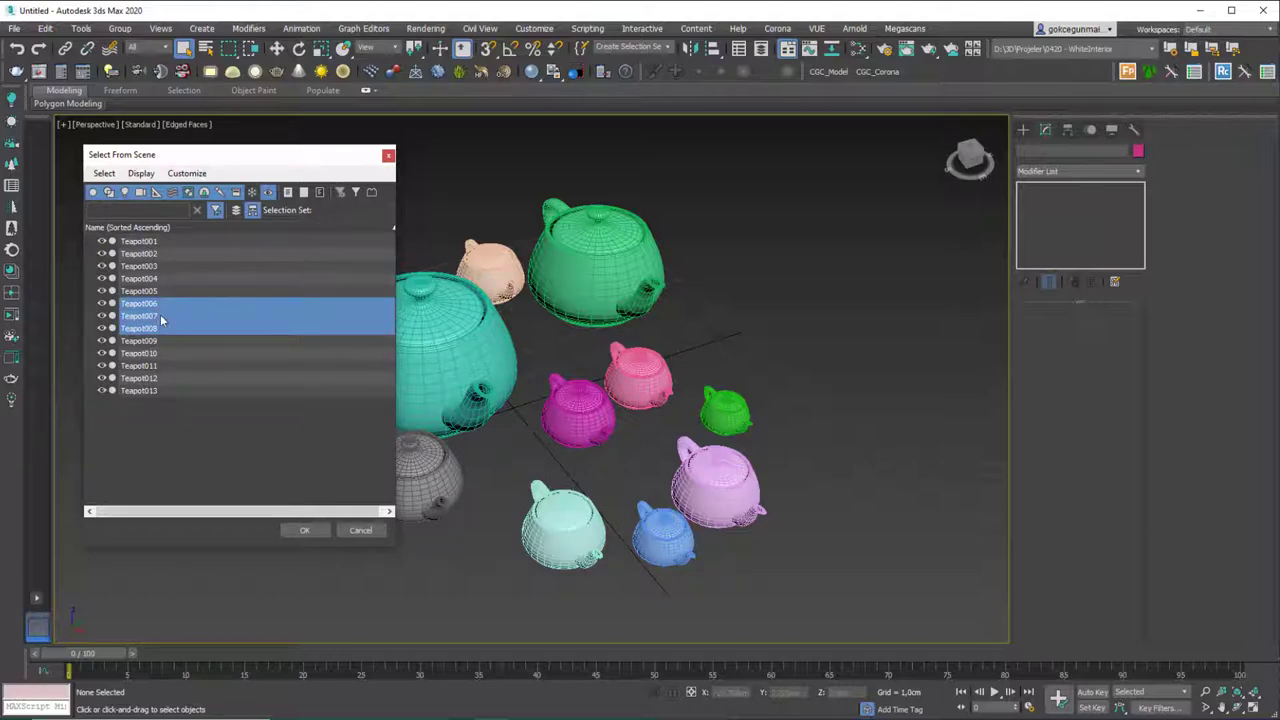
{"action": "left_click", "coordinate": [160, 316]}
{"action": "left_click", "coordinate": [158, 306]}
{"action": "left_click", "coordinate": [158, 319], "text": "ctrl"}
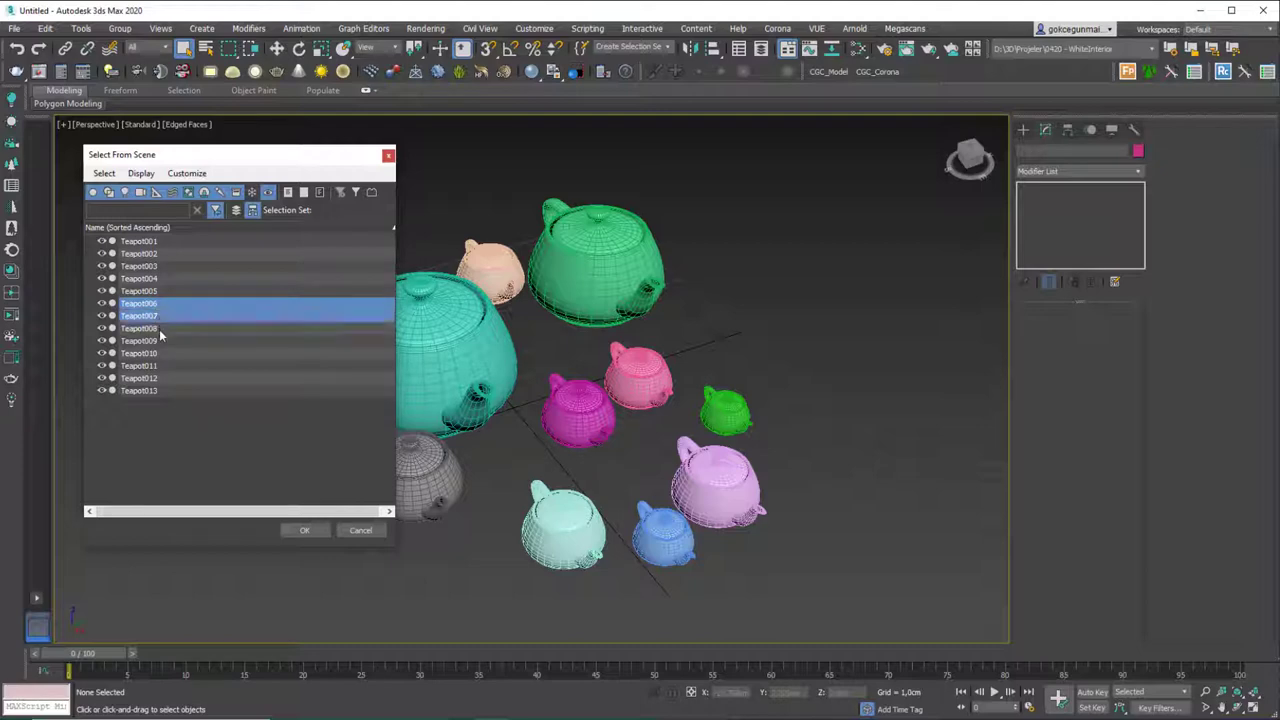
Step: Select the range Teapot006 through Teapot011 by name in the scene, and deselect everything
{"action": "left_click_drag", "start_coordinate": [159, 331], "coordinate": [160, 306]}
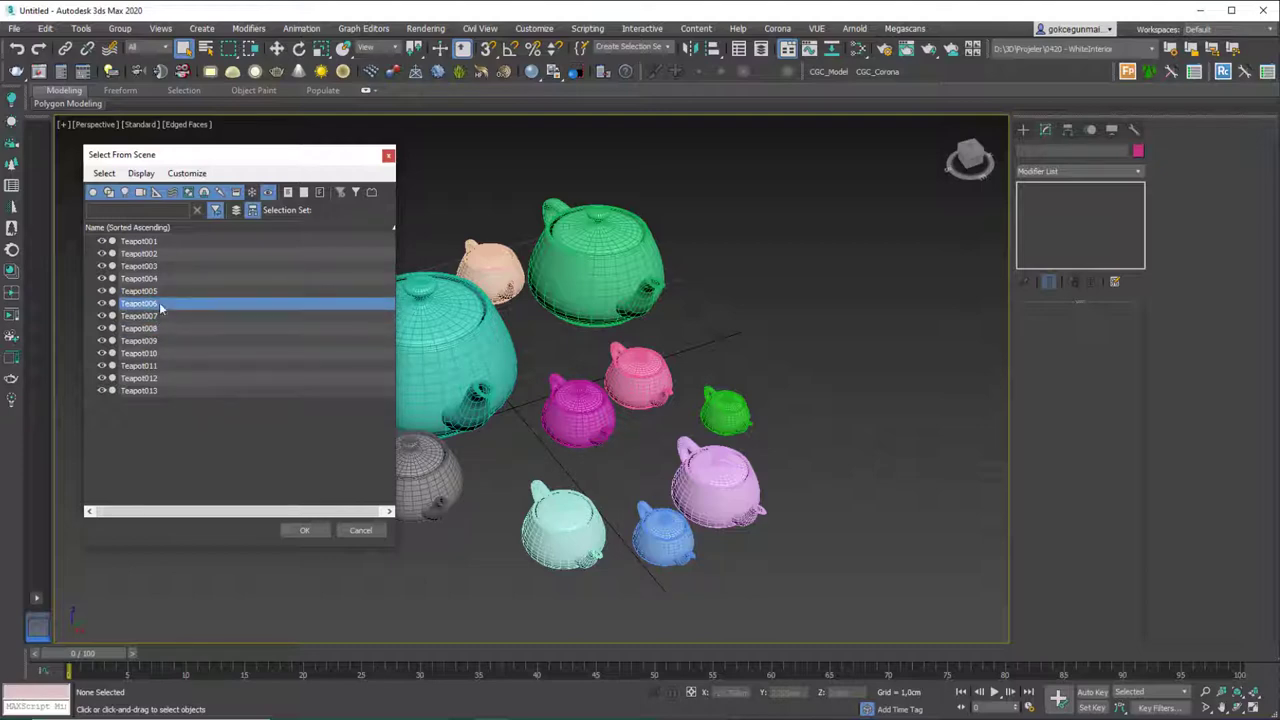
{"action": "left_click", "coordinate": [164, 367], "text": "shift"}
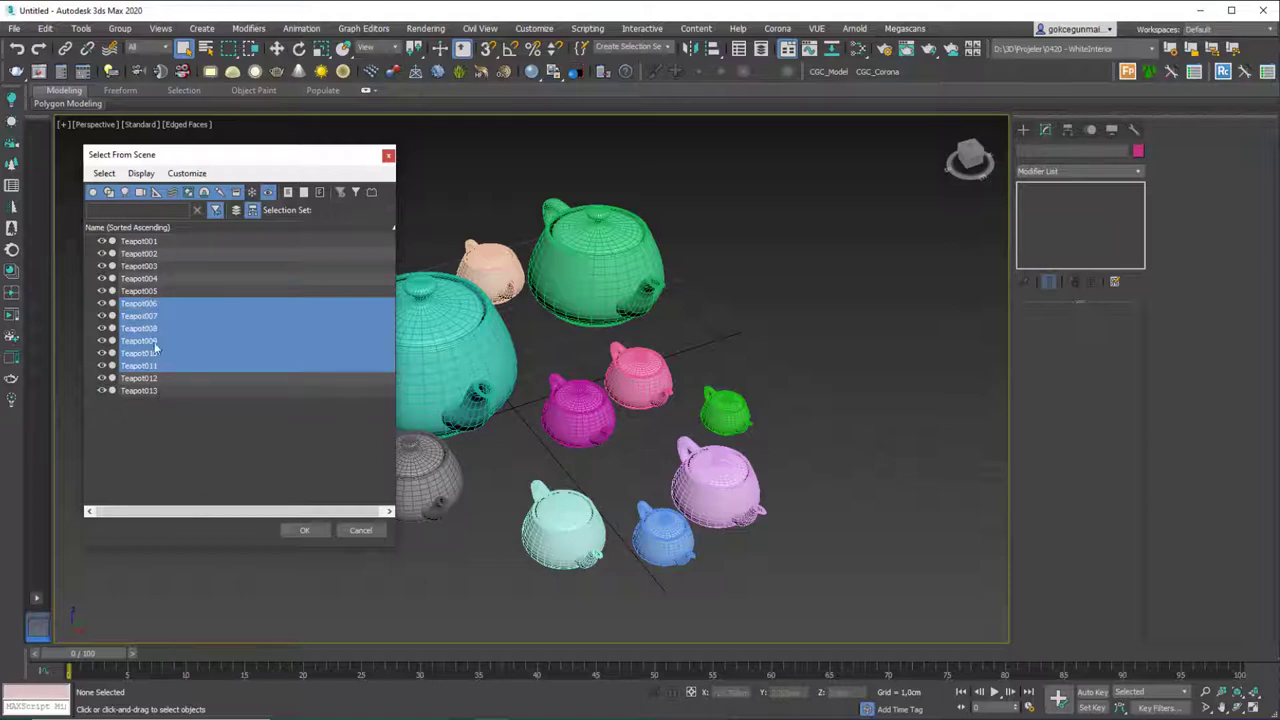
{"action": "left_click", "coordinate": [305, 530]}
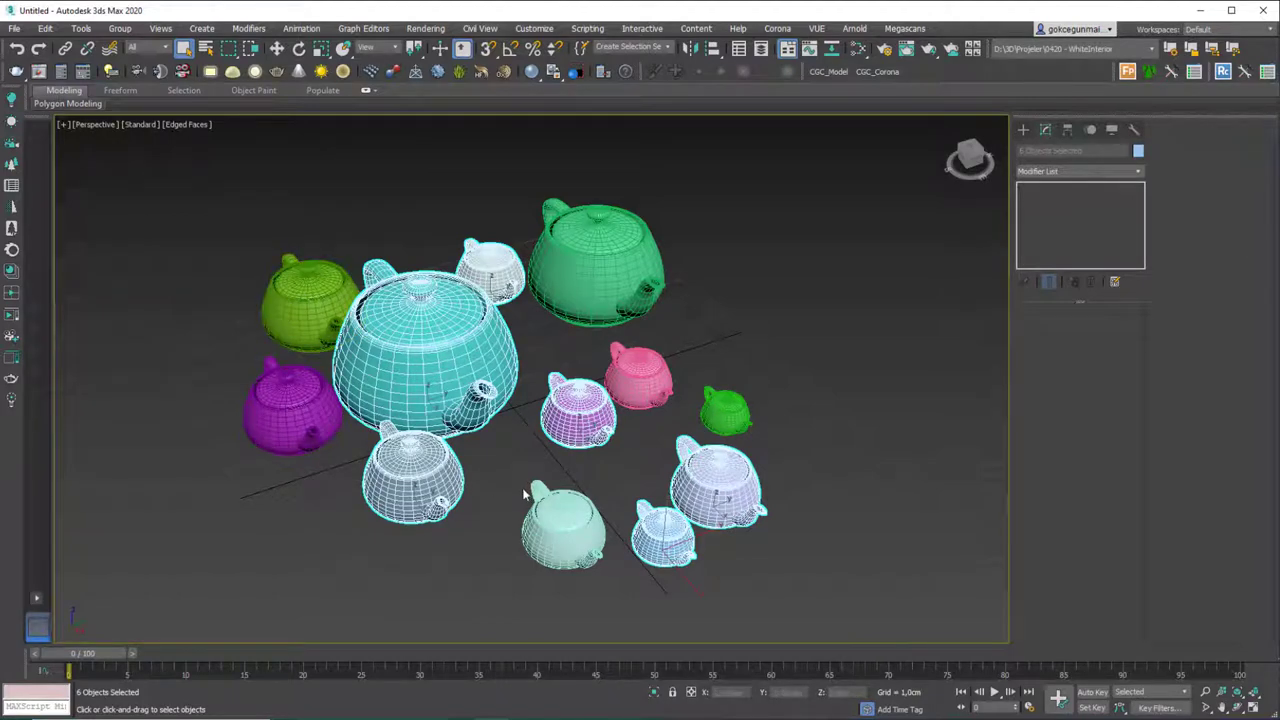
{"action": "left_click", "coordinate": [396, 256]}
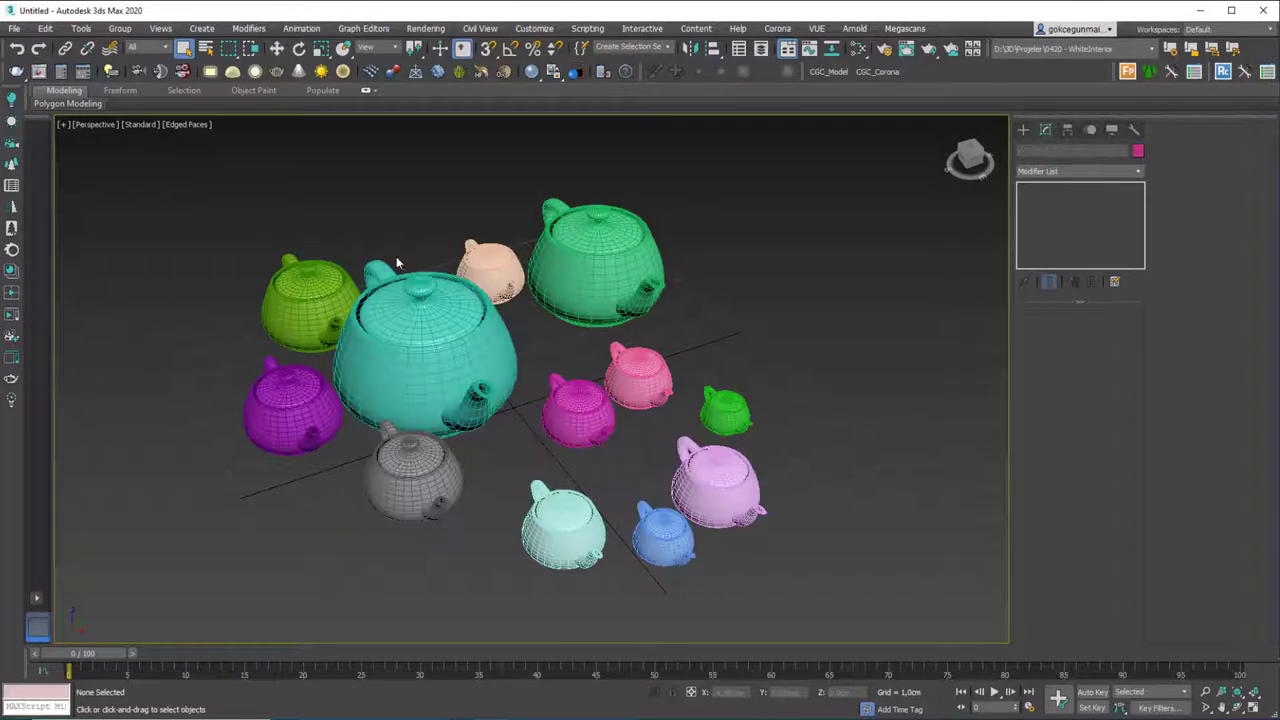
{"action": "middle_click_drag", "start_coordinate": [399, 300], "coordinate": [459, 319], "text": "alt"}
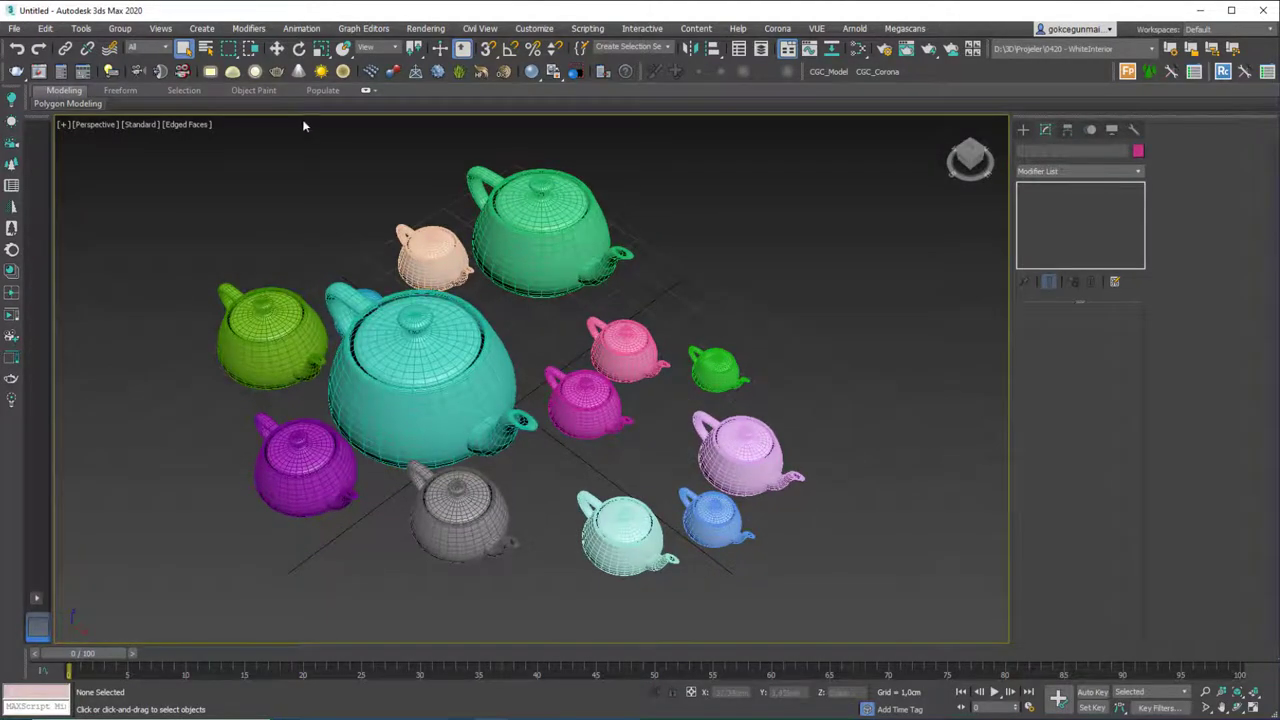
{"action": "middle_click_drag", "start_coordinate": [386, 254], "coordinate": [368, 241]}
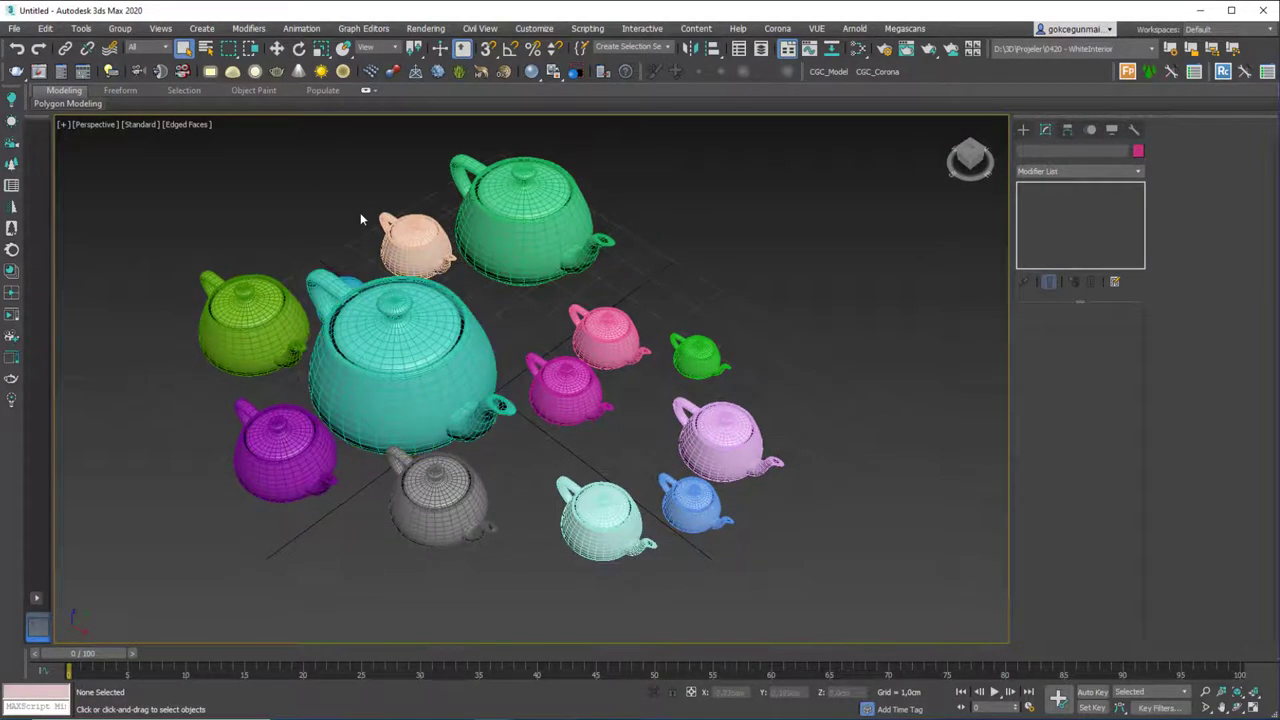
{"action": "key", "text": "h"}
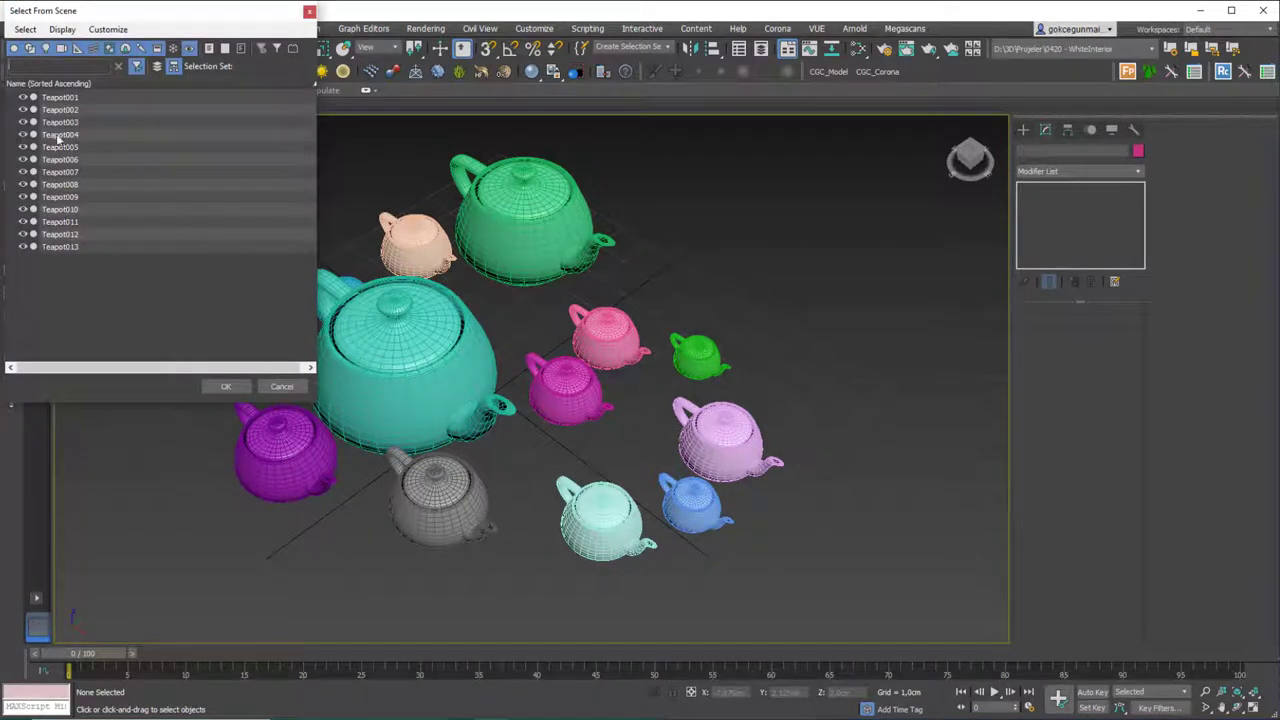
{"action": "left_click", "coordinate": [283, 387]}
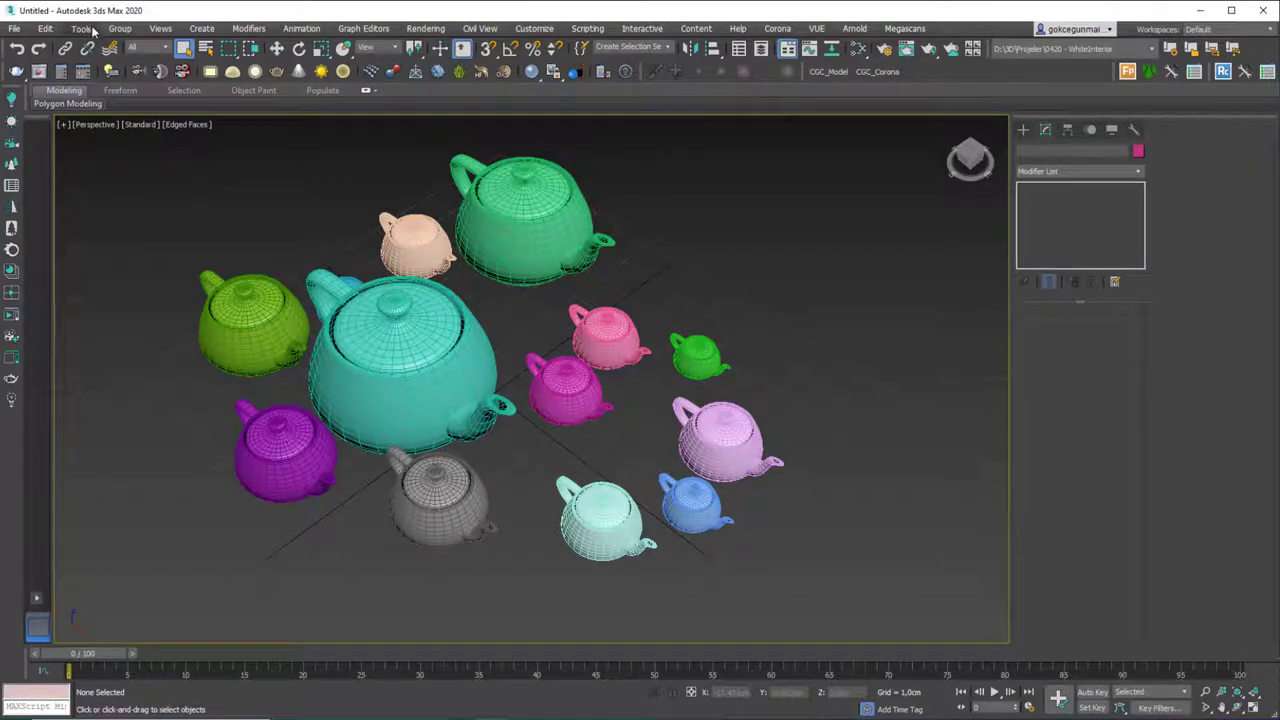
Step: Open the Scene Explorer as a floating window over the viewport, filter its list by "te" and clear the filter
{"action": "left_click", "coordinate": [88, 28]}
{"action": "left_click", "coordinate": [110, 47]}
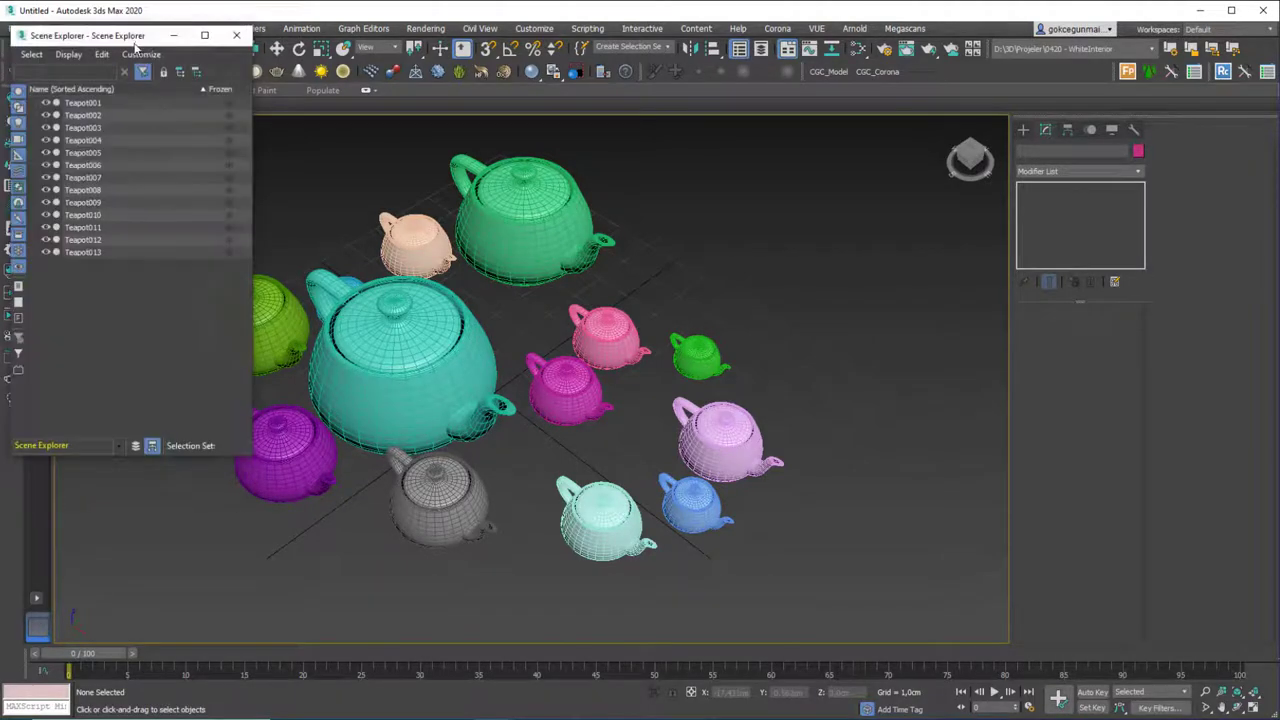
{"action": "left_click_drag", "start_coordinate": [134, 42], "coordinate": [205, 162]}
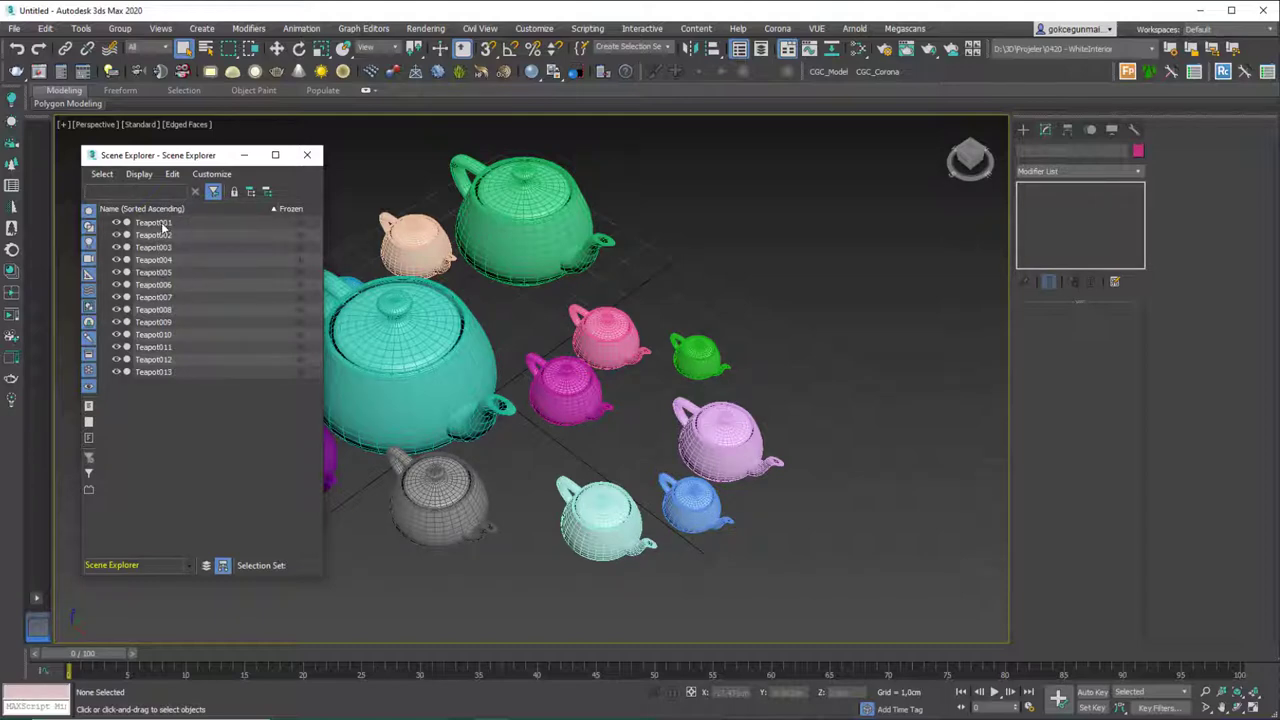
{"action": "type", "text": "te"}
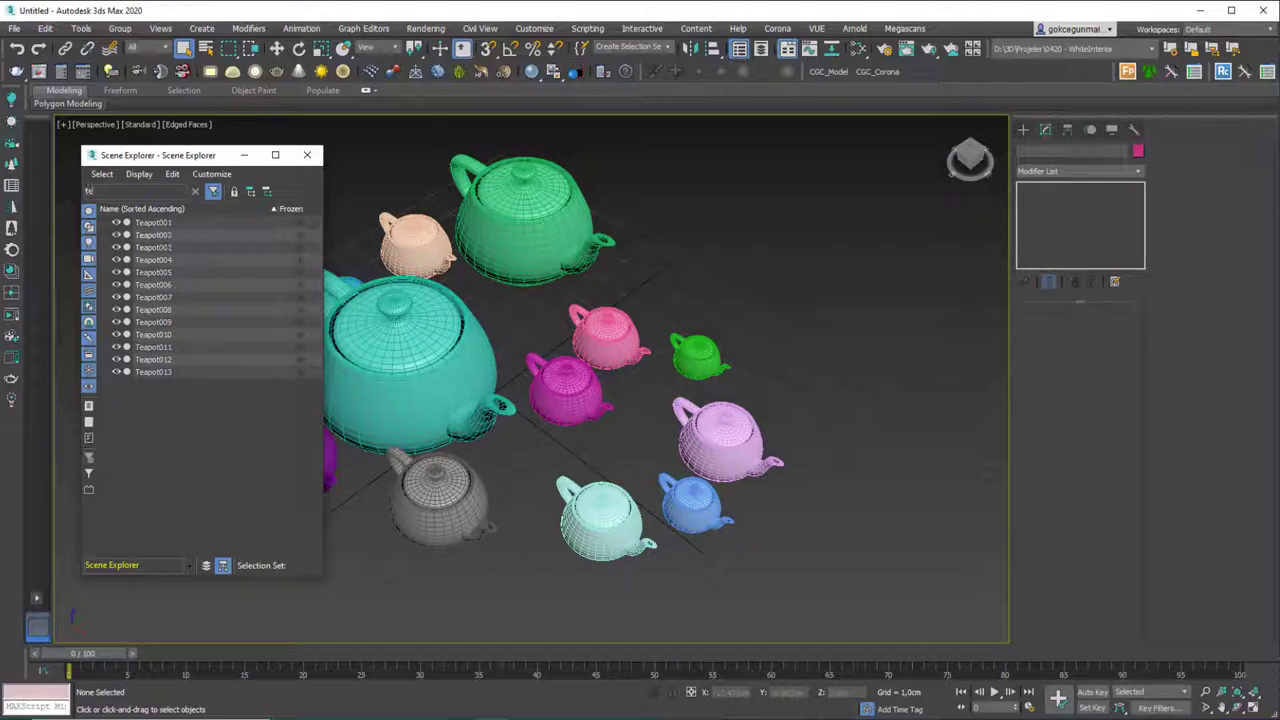
{"action": "key", "text": "BackSpace"}
{"action": "key", "text": "BackSpace"}
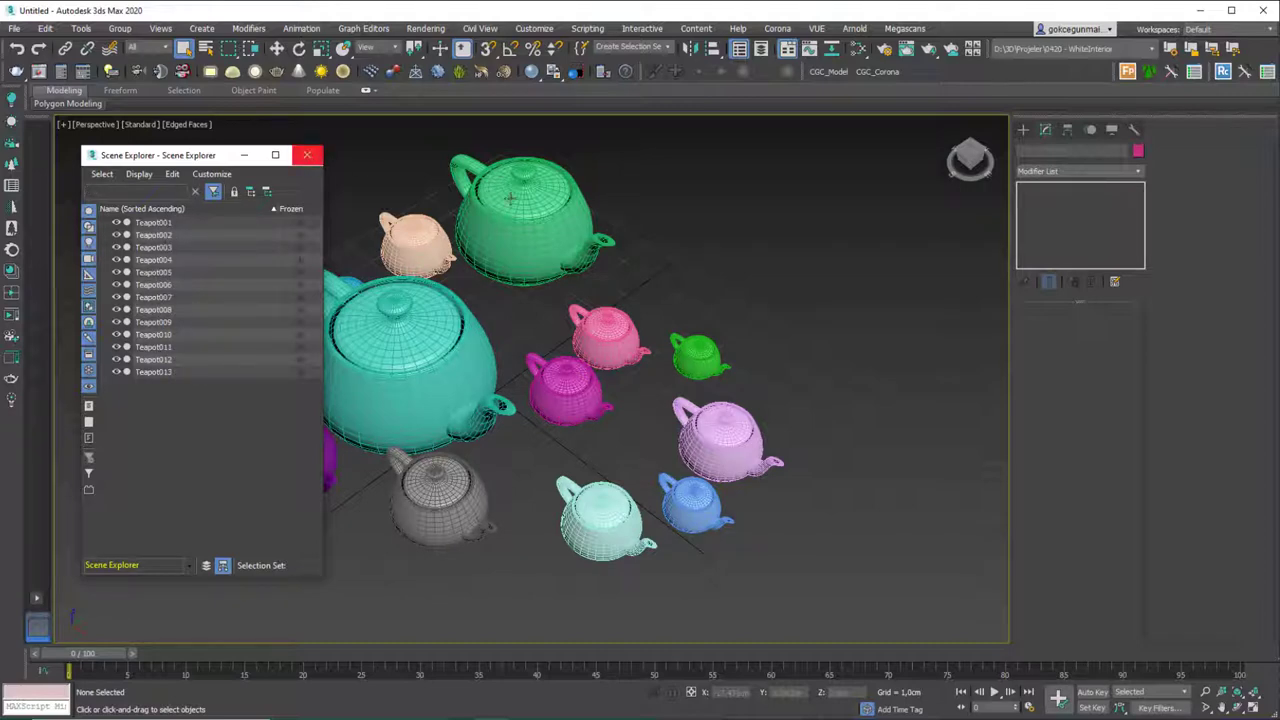
Step: Create a standard box in the empty area beyond the small bright green teapot
{"action": "left_click", "coordinate": [1022, 129]}
{"action": "left_click", "coordinate": [1045, 214]}
{"action": "left_click_drag", "start_coordinate": [812, 284], "coordinate": [802, 350]}
{"action": "left_click", "coordinate": [846, 272]}
{"action": "right_click", "coordinate": [846, 271]}
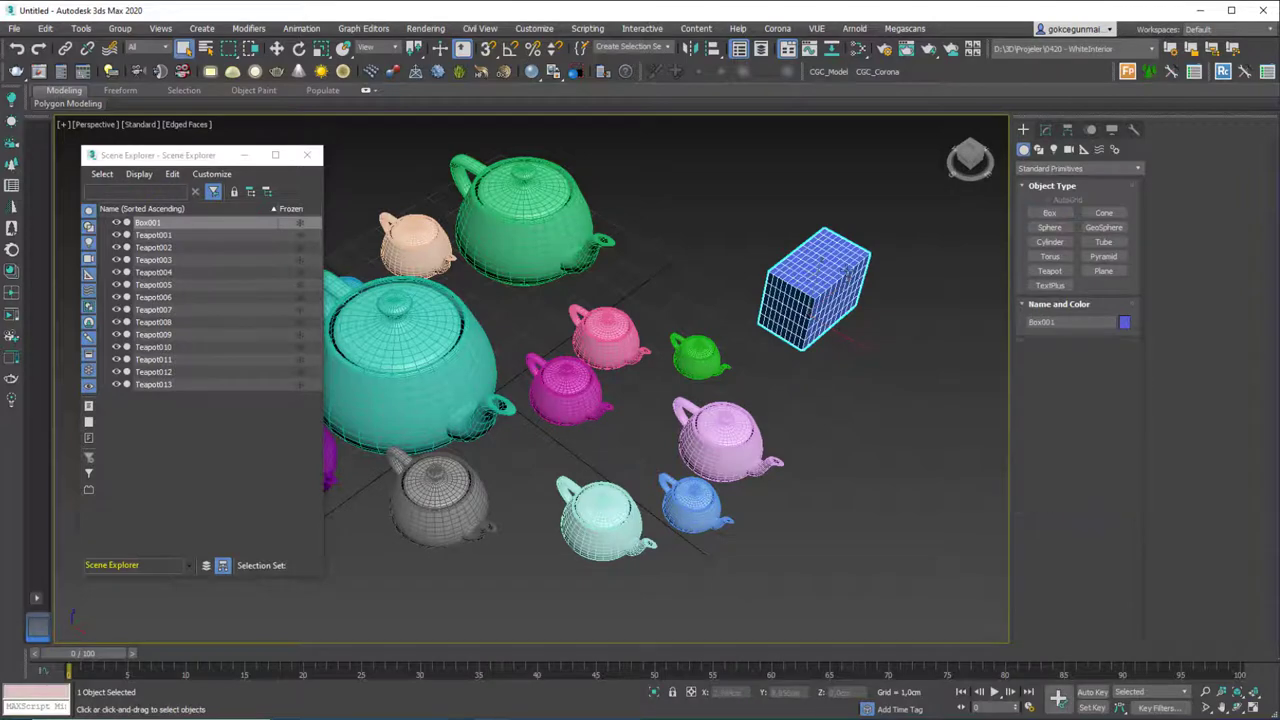
Step: Filter the Scene Explorer list by "bo" and select Box001 from it
{"action": "left_click", "coordinate": [167, 395]}
{"action": "type", "text": "box"}
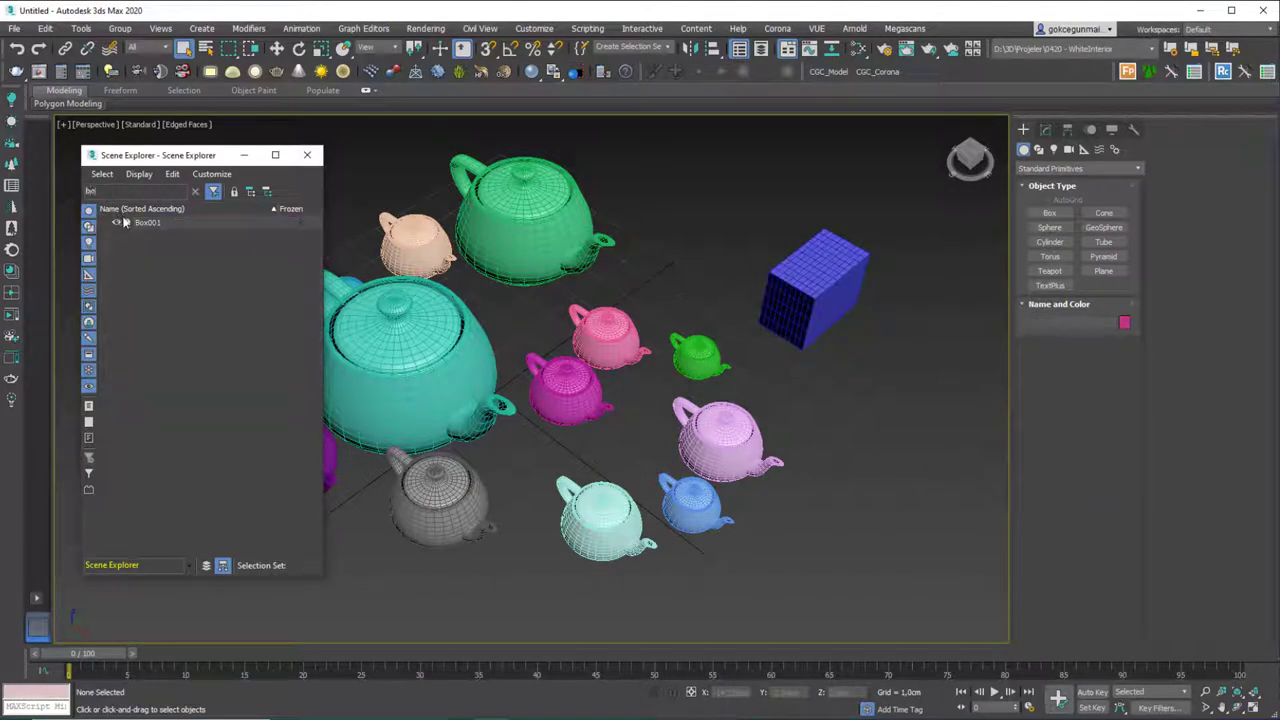
{"action": "left_click", "coordinate": [152, 223]}
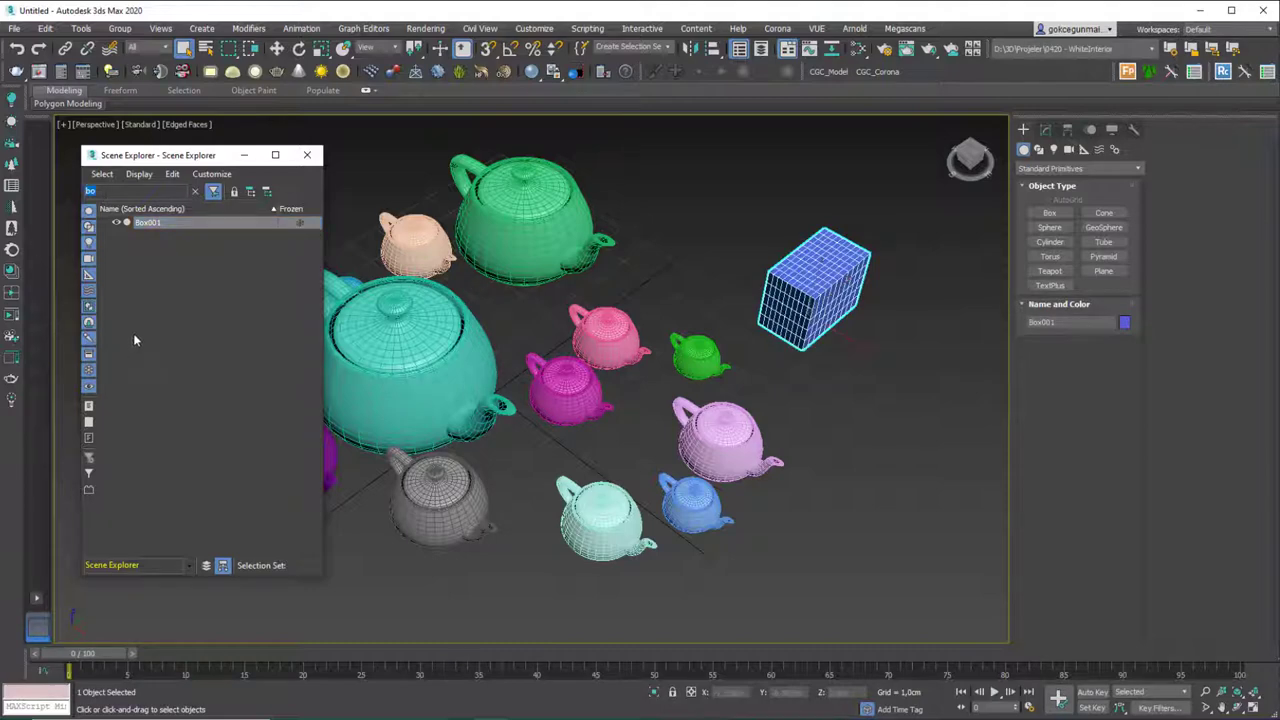
{"action": "left_click", "coordinate": [149, 242]}
{"action": "left_click", "coordinate": [154, 223]}
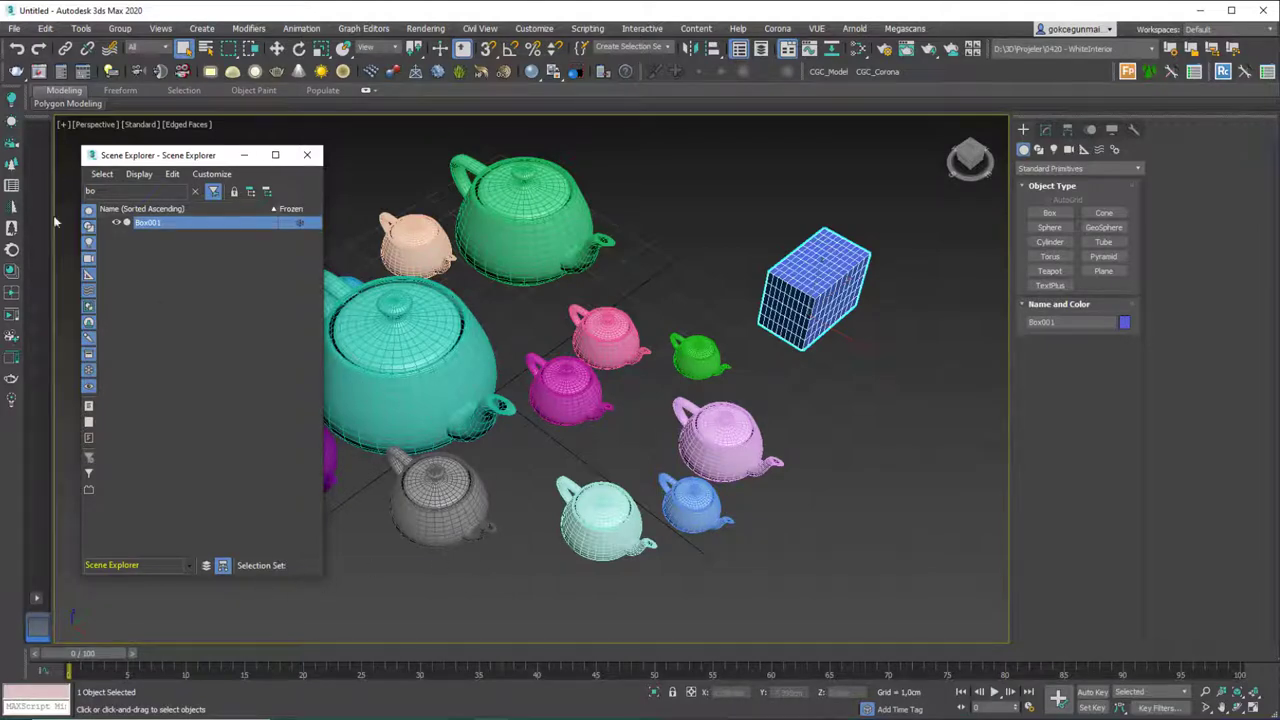
Step: Dock the Scene Explorer beside the viewport and widen it, clearing the search filter and the object selection
{"action": "left_click_drag", "start_coordinate": [178, 162], "coordinate": [48, 224]}
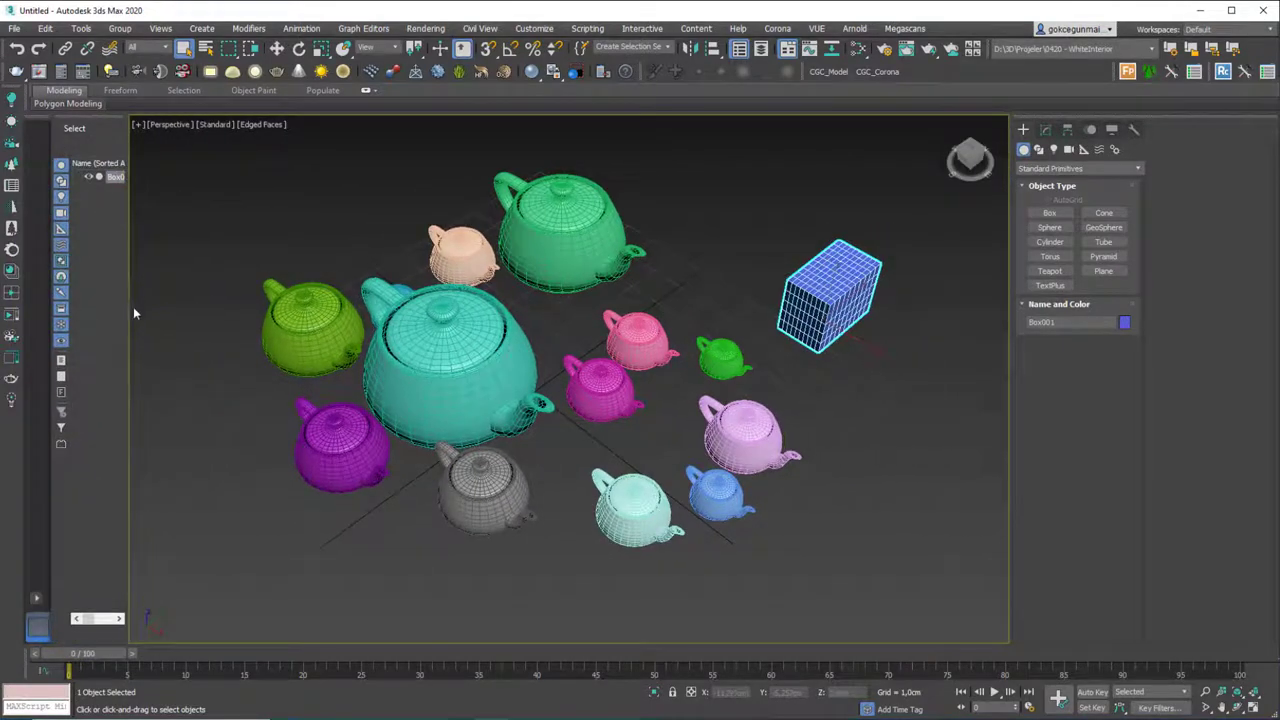
{"action": "left_click_drag", "start_coordinate": [130, 307], "coordinate": [198, 306]}
{"action": "left_click", "coordinate": [137, 243]}
{"action": "left_click", "coordinate": [167, 146]}
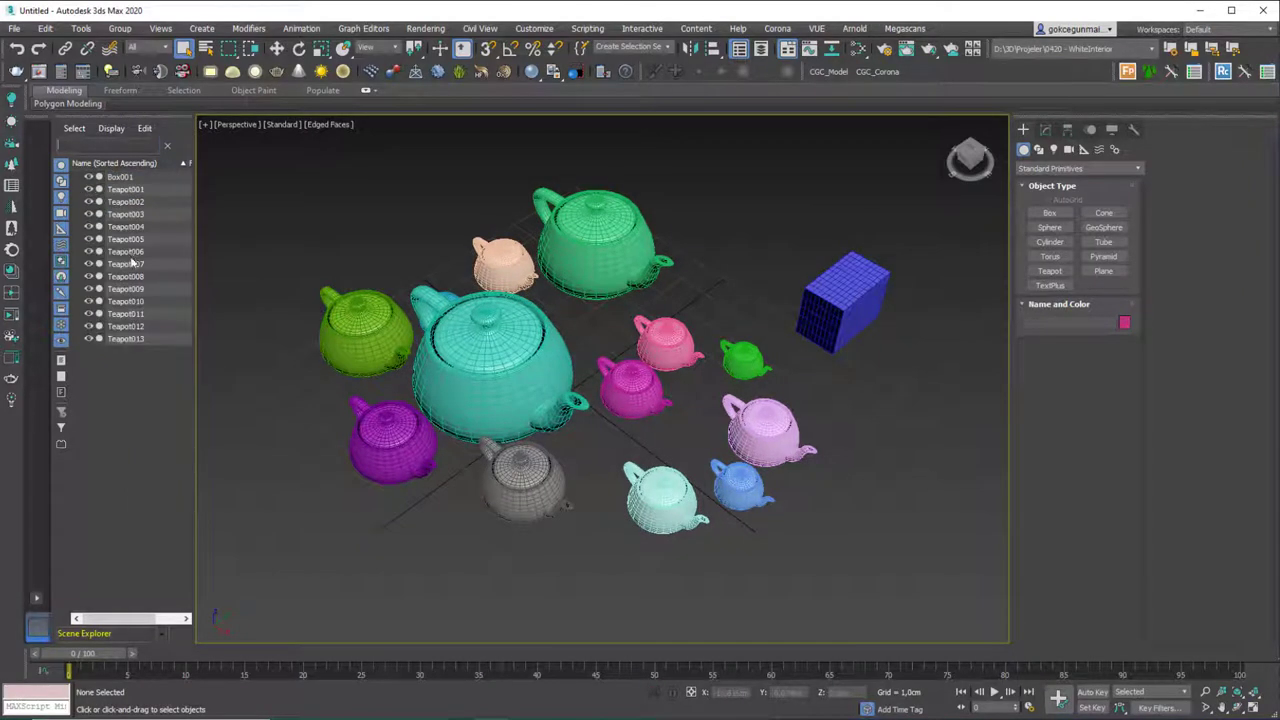
Step: Select Teapot006, Teapot011, Teapot005, Teapot009 and finally Teapot003 one at a time by name in the Scene Explorer
{"action": "left_click", "coordinate": [131, 253]}
{"action": "left_click", "coordinate": [138, 314]}
{"action": "left_click", "coordinate": [136, 239]}
{"action": "left_click", "coordinate": [140, 289]}
{"action": "left_click", "coordinate": [128, 215]}
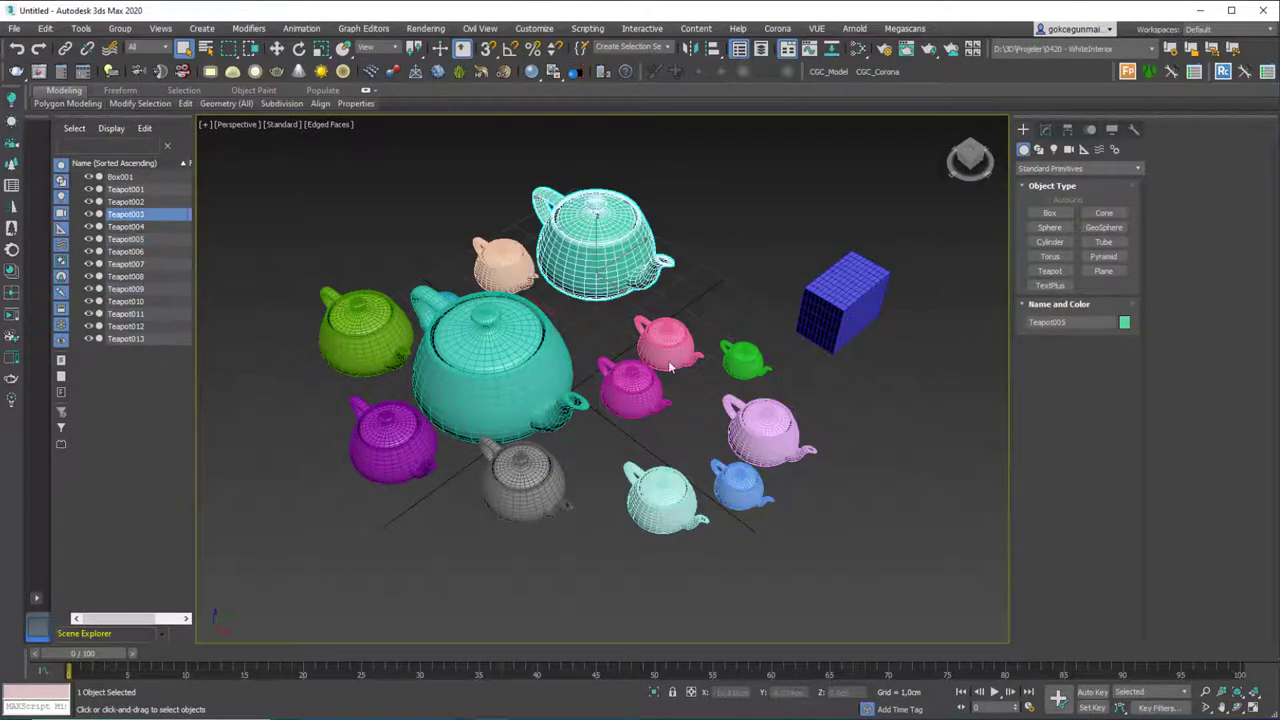